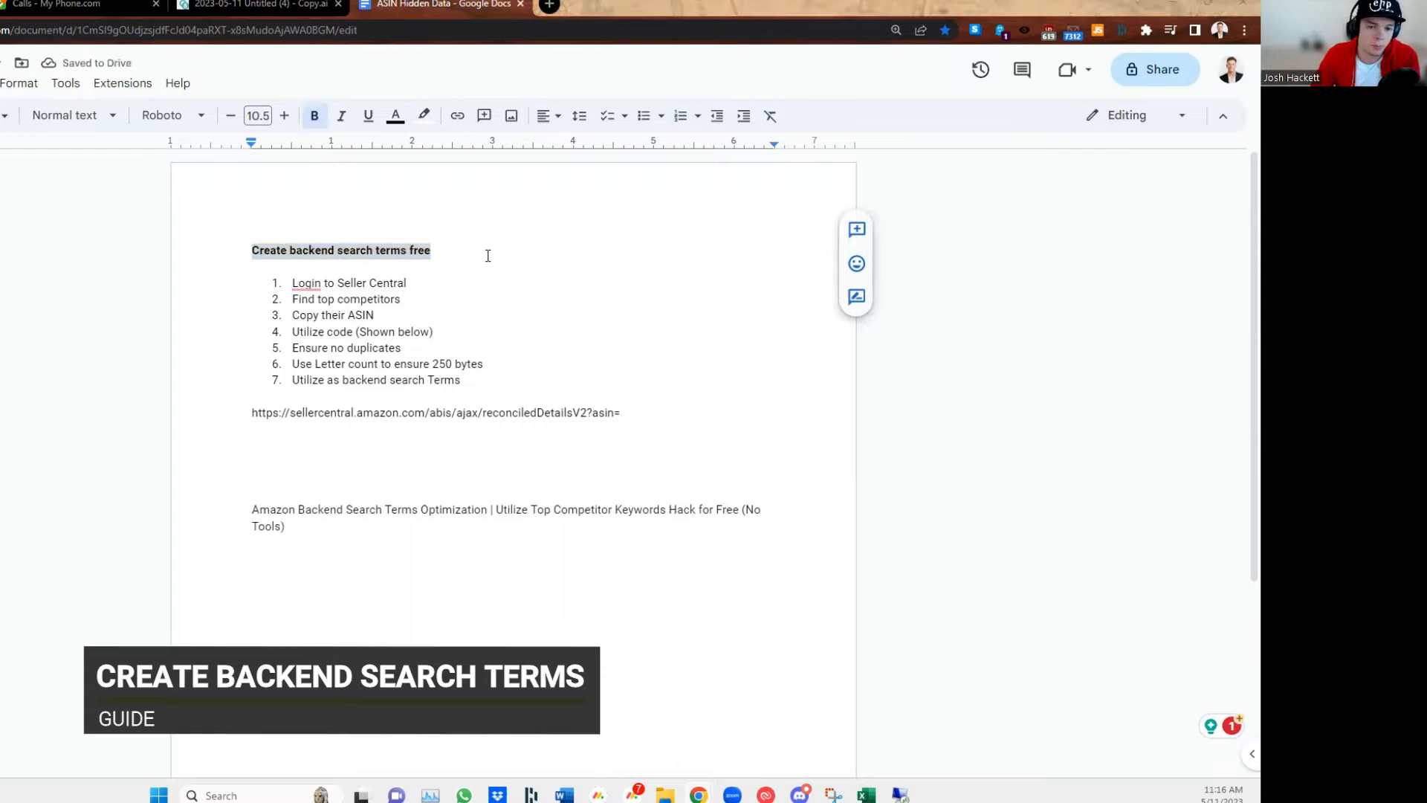
- Review the backend search terms guide in the document, covering its numbered instructions and the Seller Central reconciledDetailsV2 URL
drag(407, 282, 290, 283)
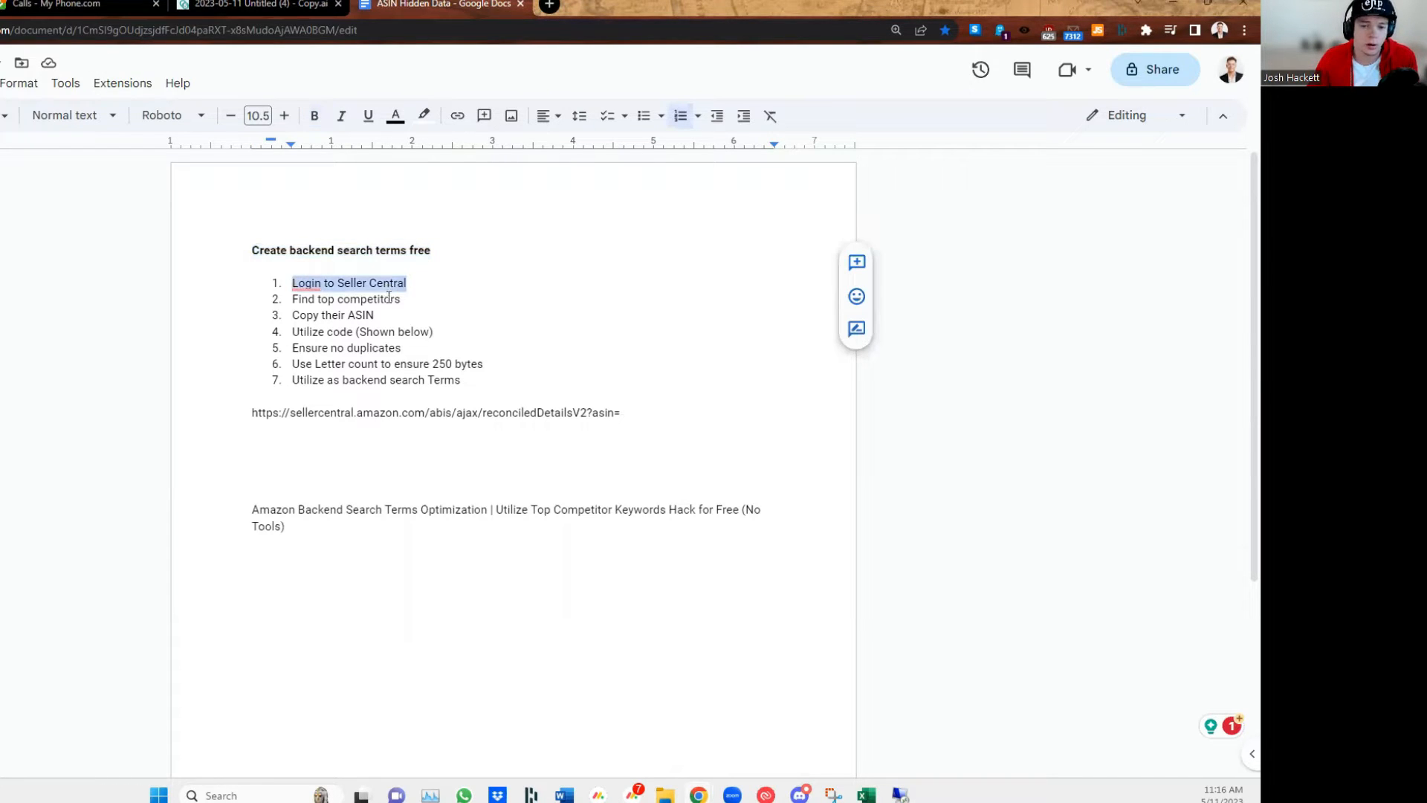
drag(401, 299, 296, 296)
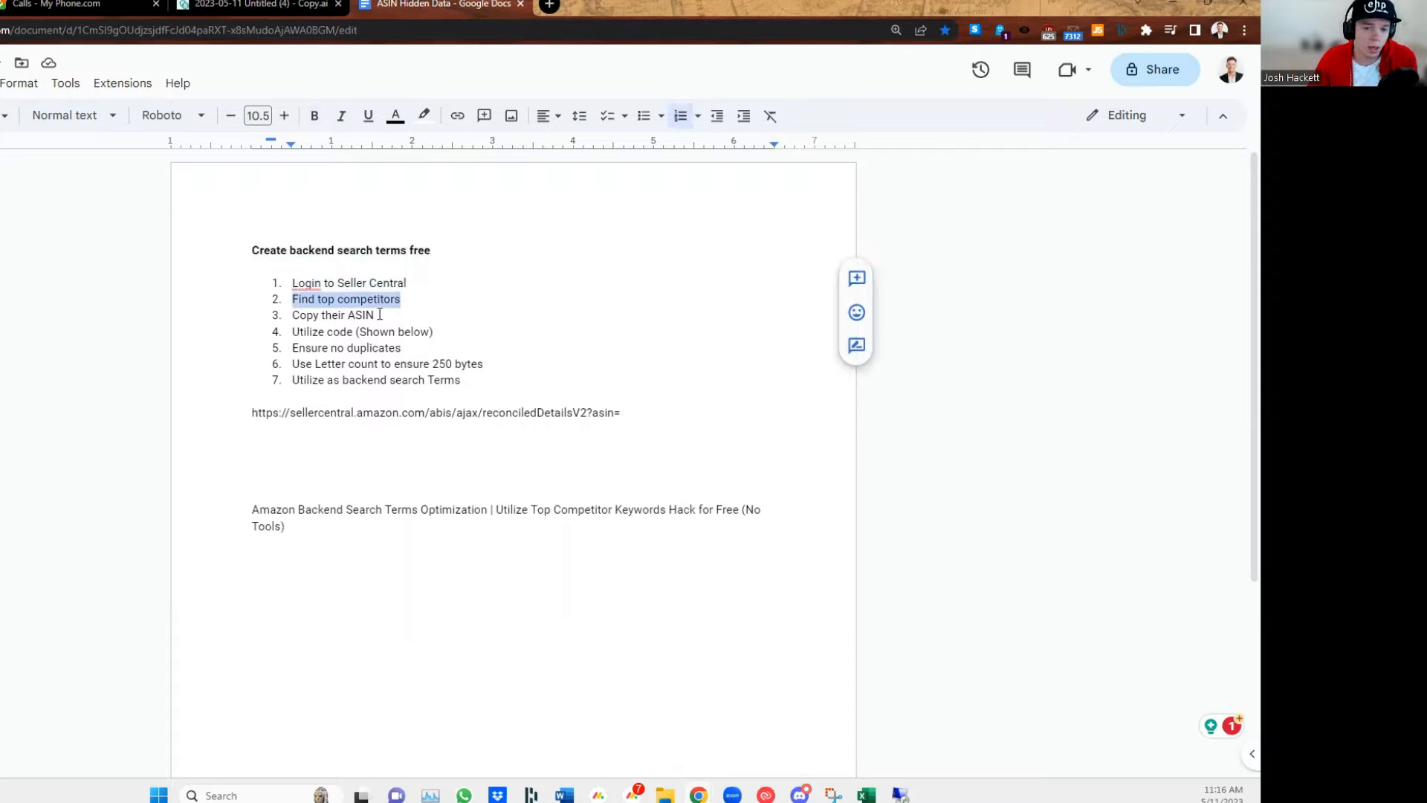
drag(379, 315, 286, 318)
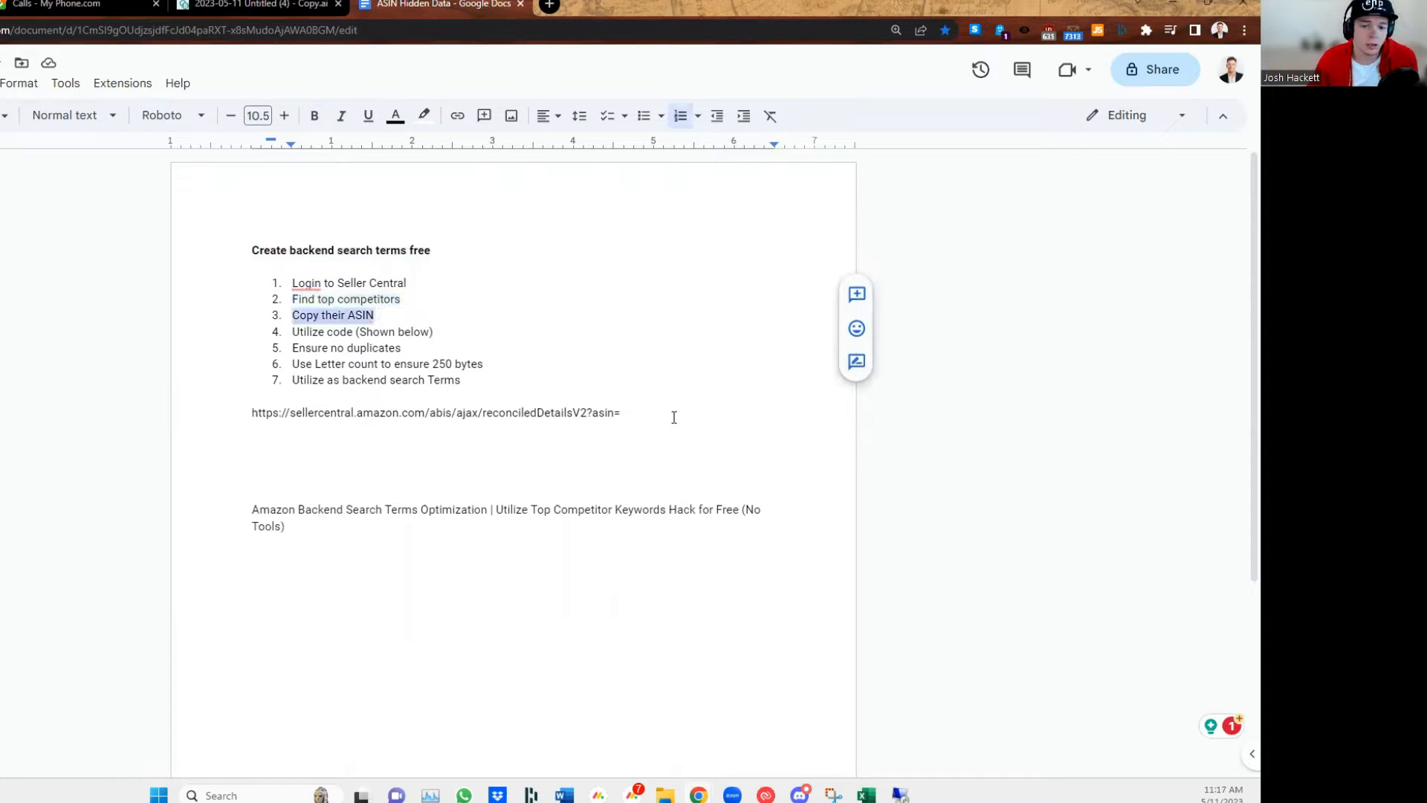
drag(623, 413, 238, 415)
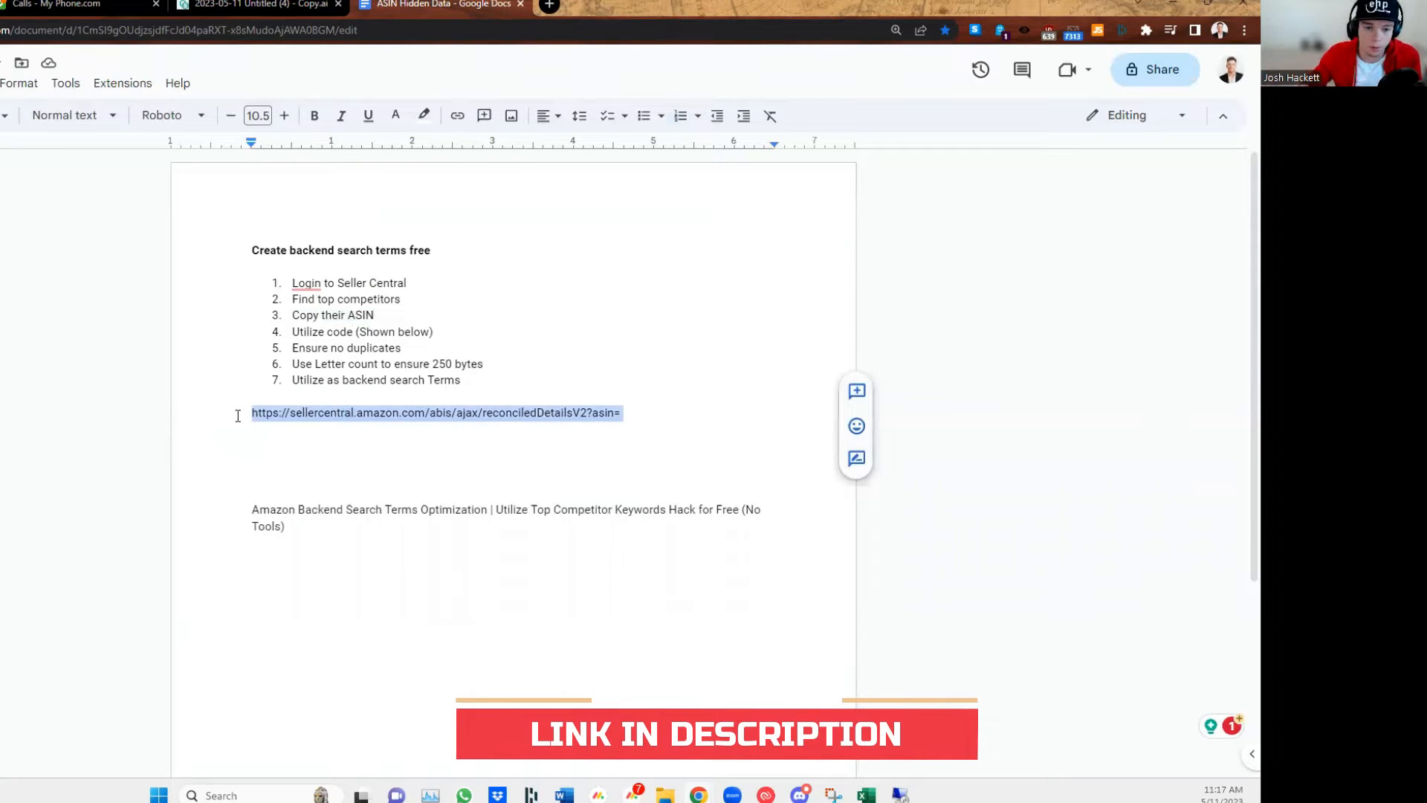
drag(439, 333, 292, 352)
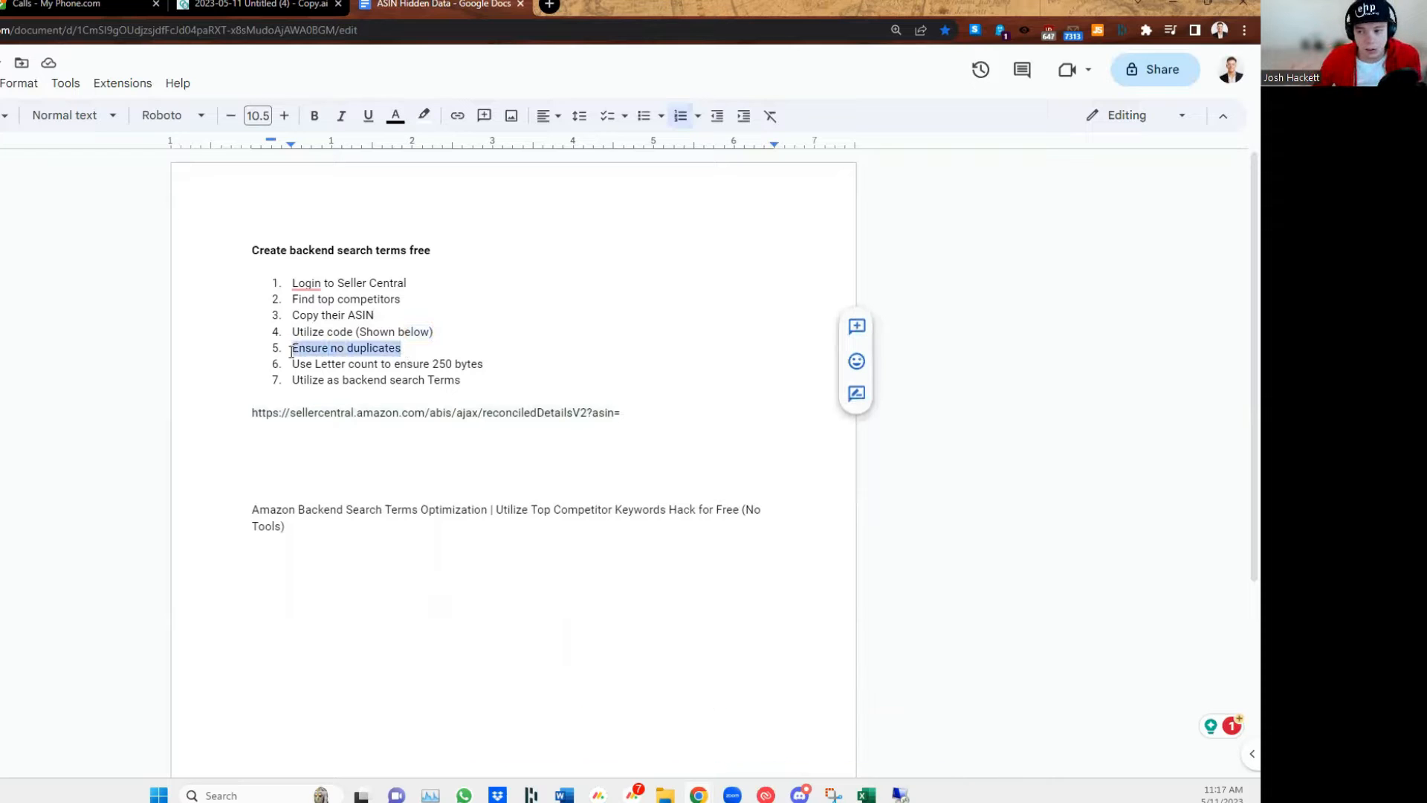
drag(497, 364, 291, 370)
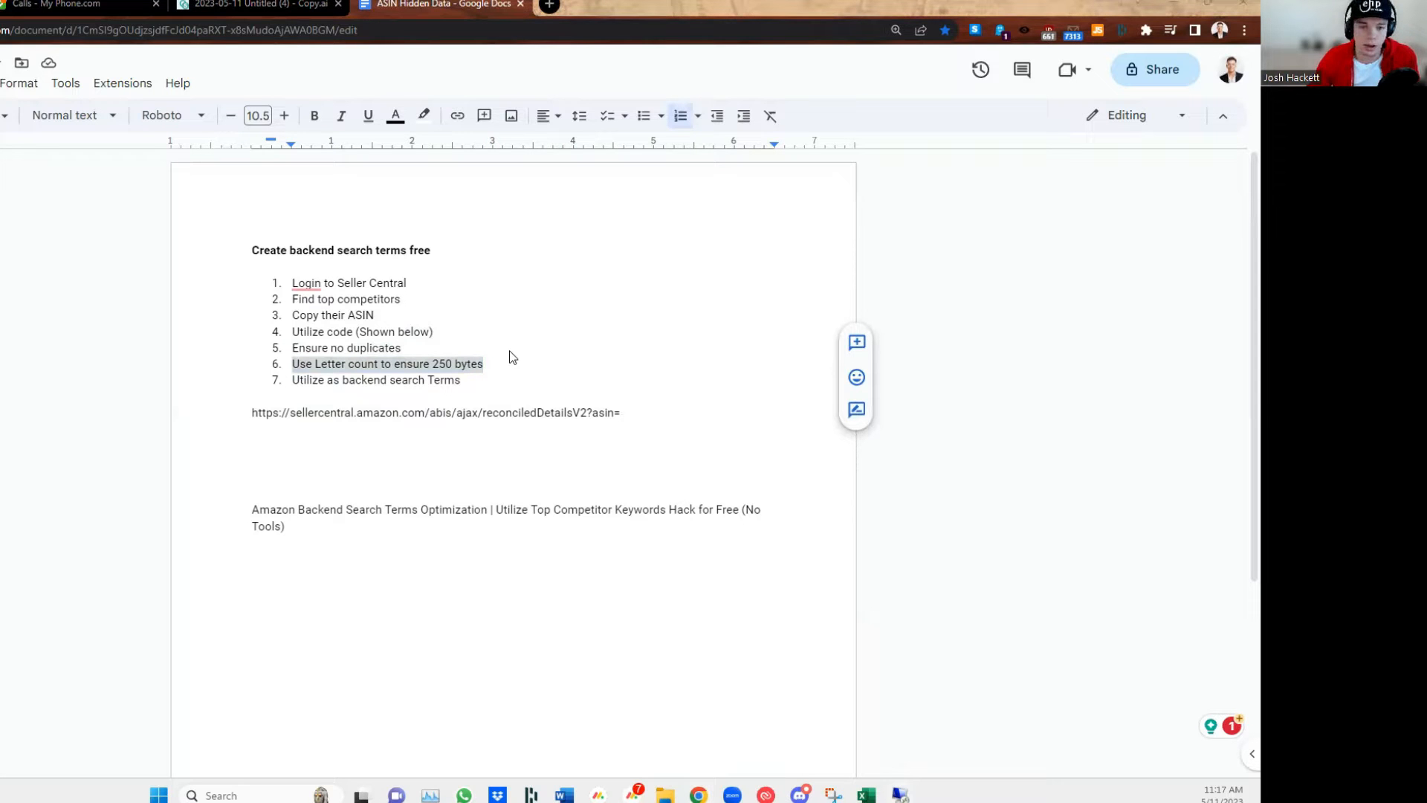
- Switch to the Seller Central remote session and examine the product's Search Terms field and its help text in the Keywords section
key(alt+Tab)
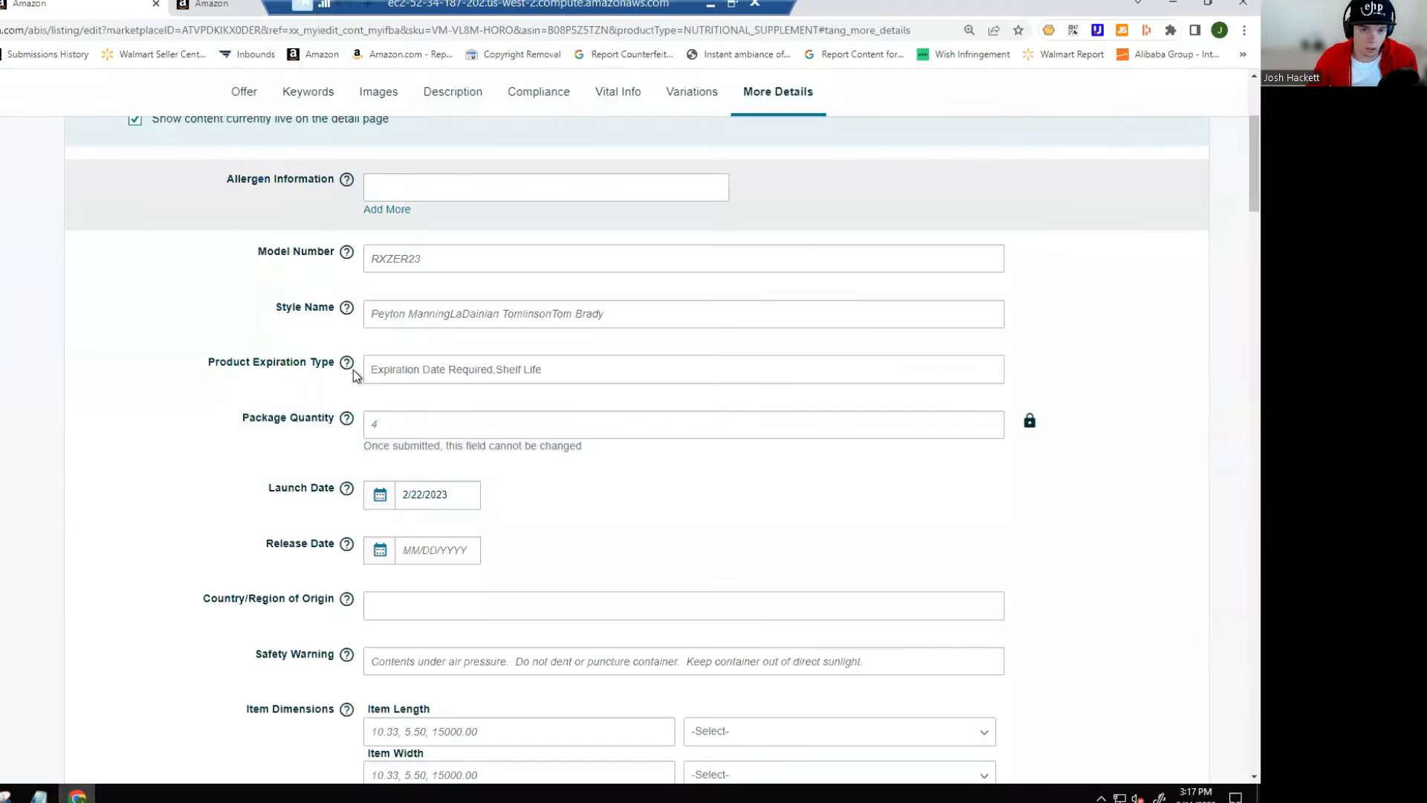
scroll(322, 90, up, 4)
click(297, 307)
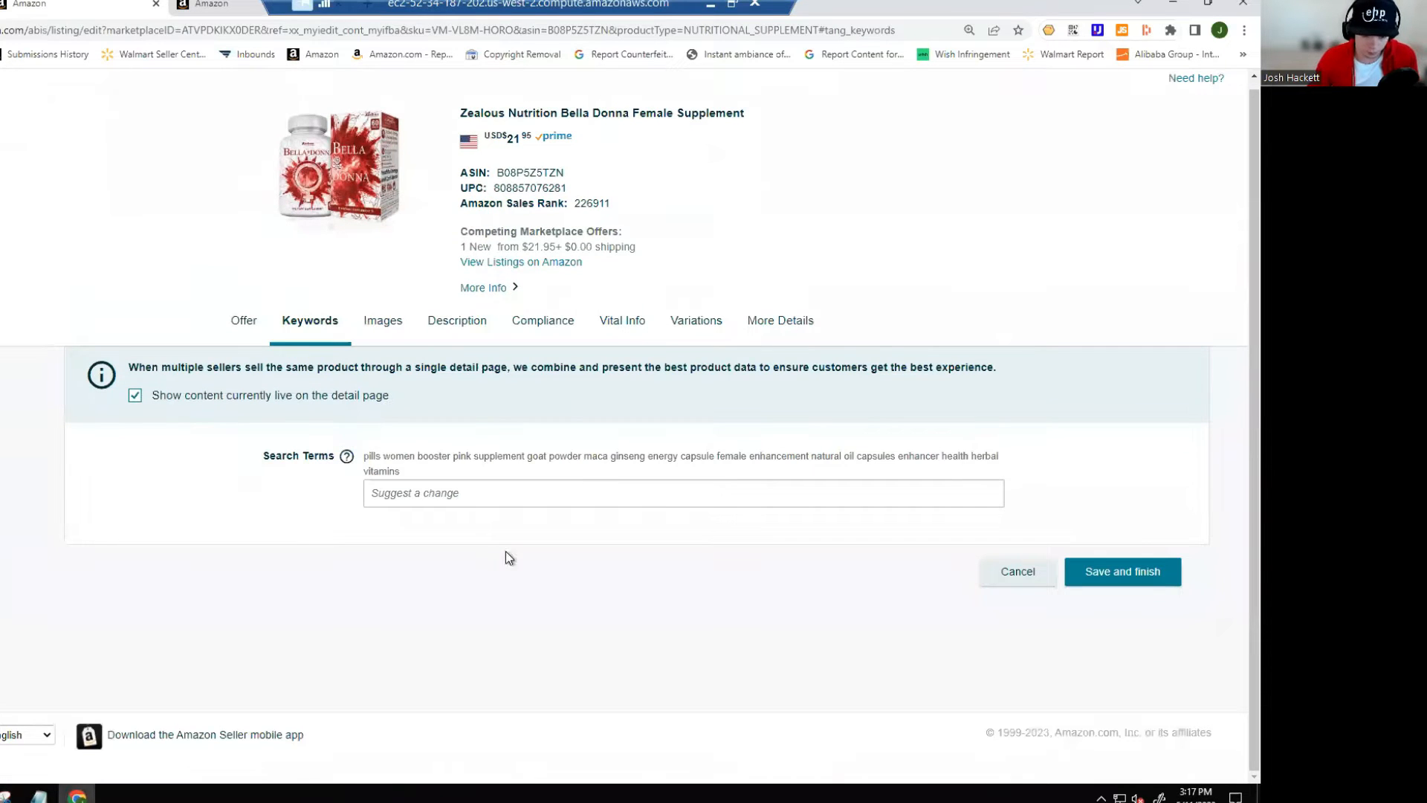
click(391, 499)
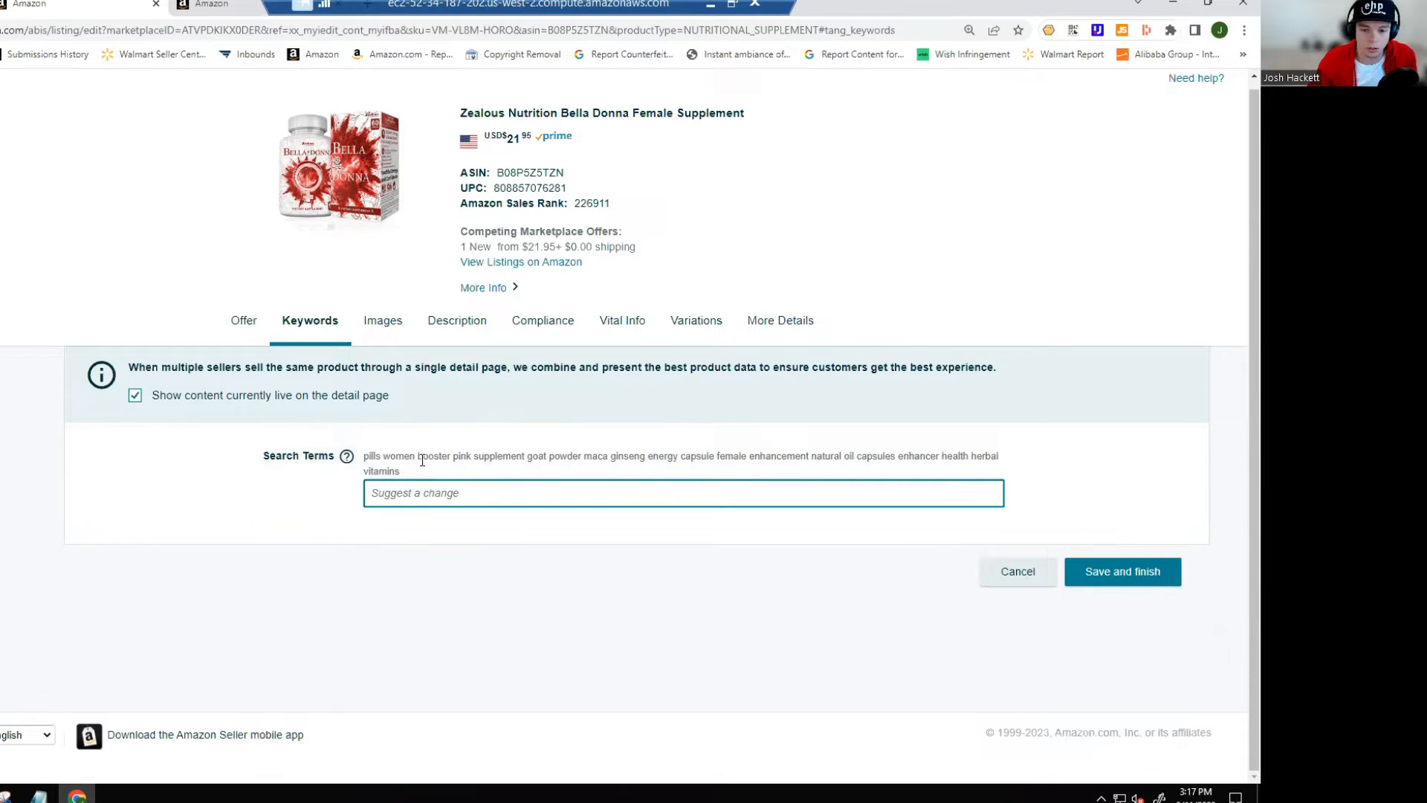
mouse_move(345, 455)
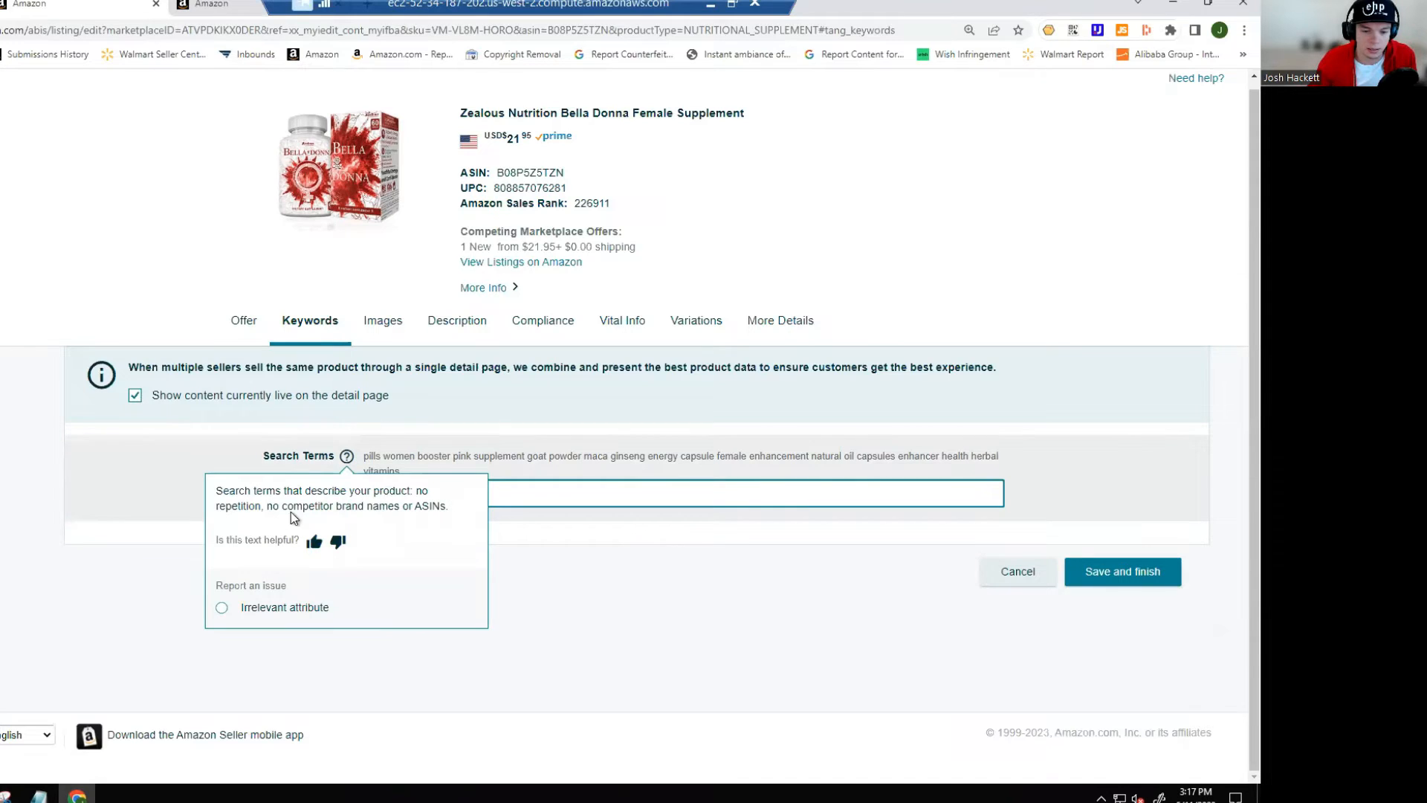
drag(228, 490, 374, 506)
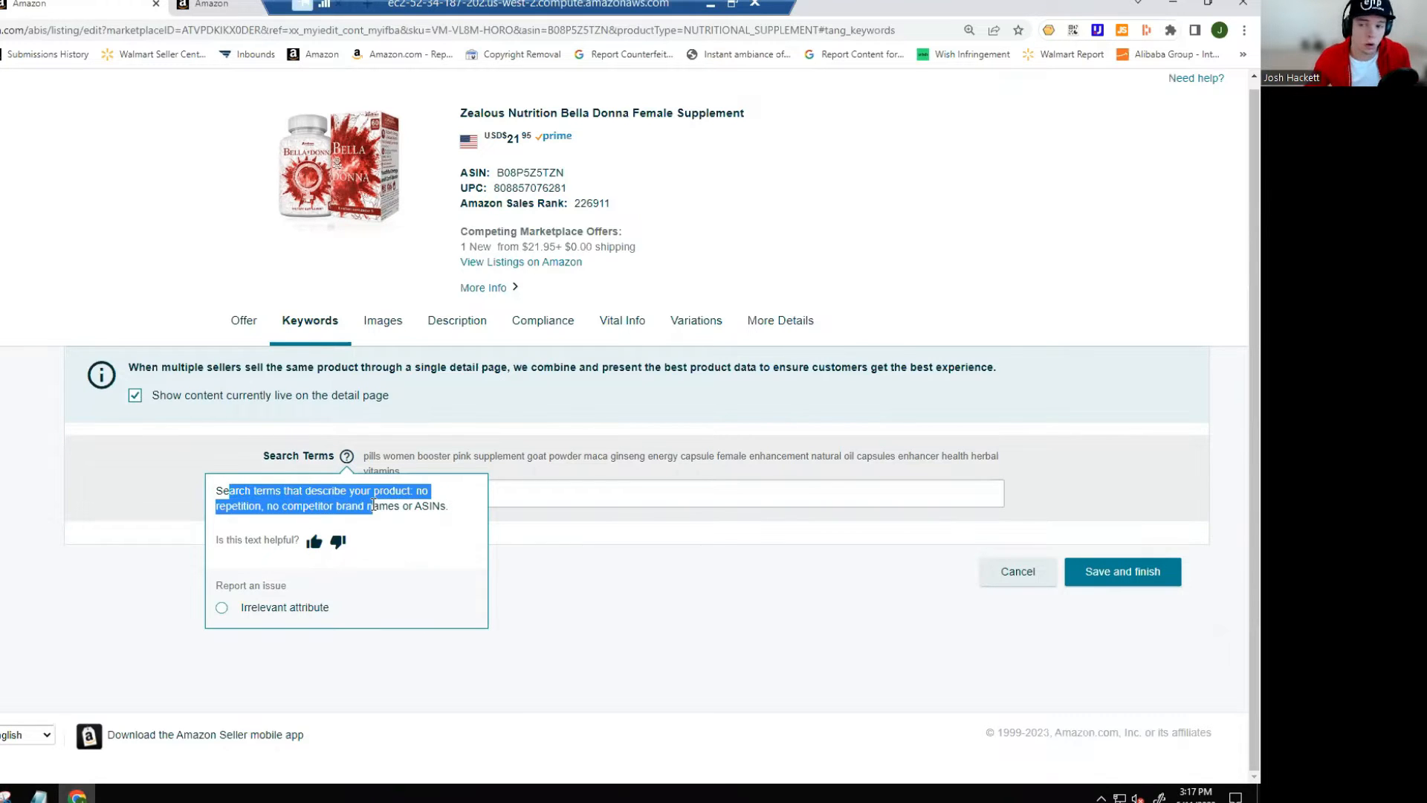
click(732, 4)
drag(615, 275, 464, 91)
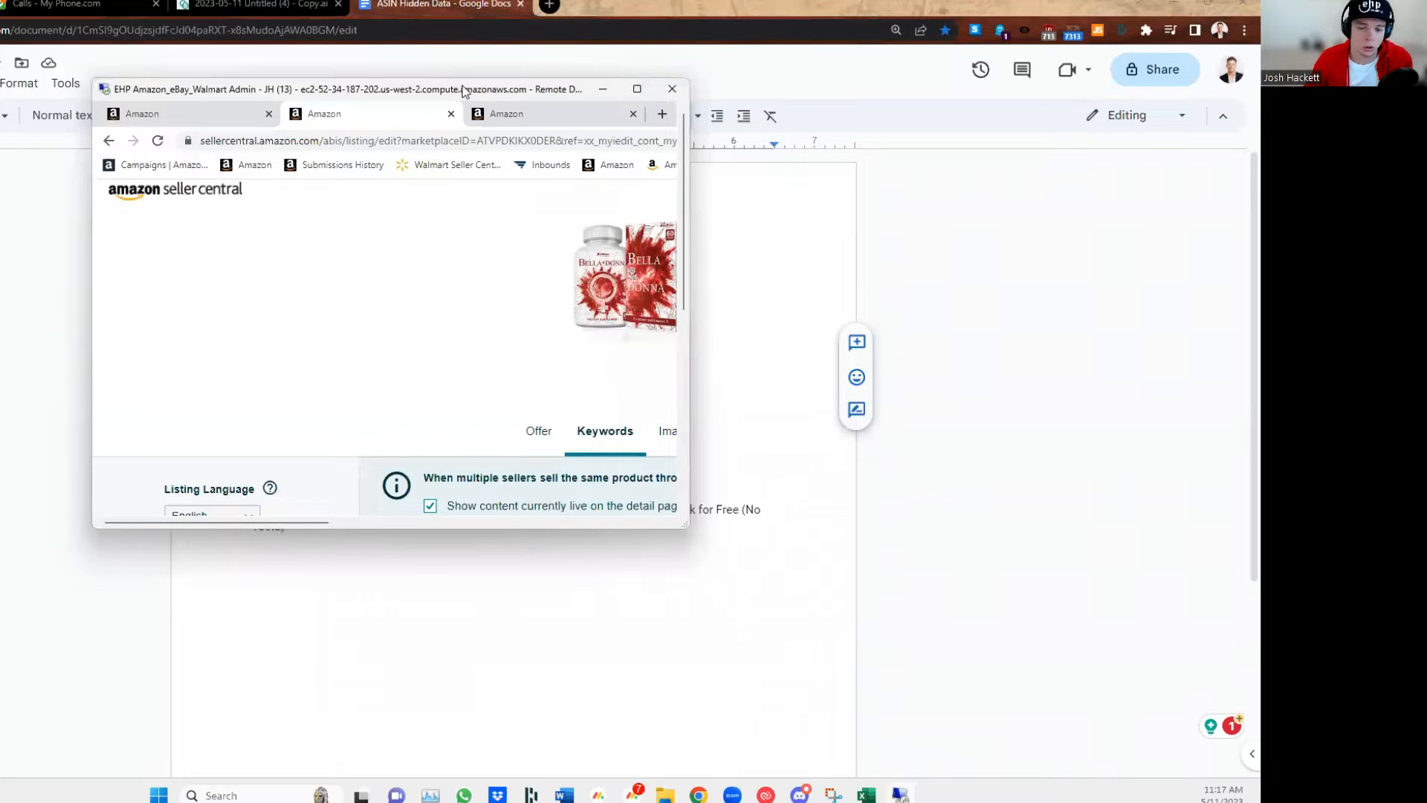
drag(465, 92, 638, 398)
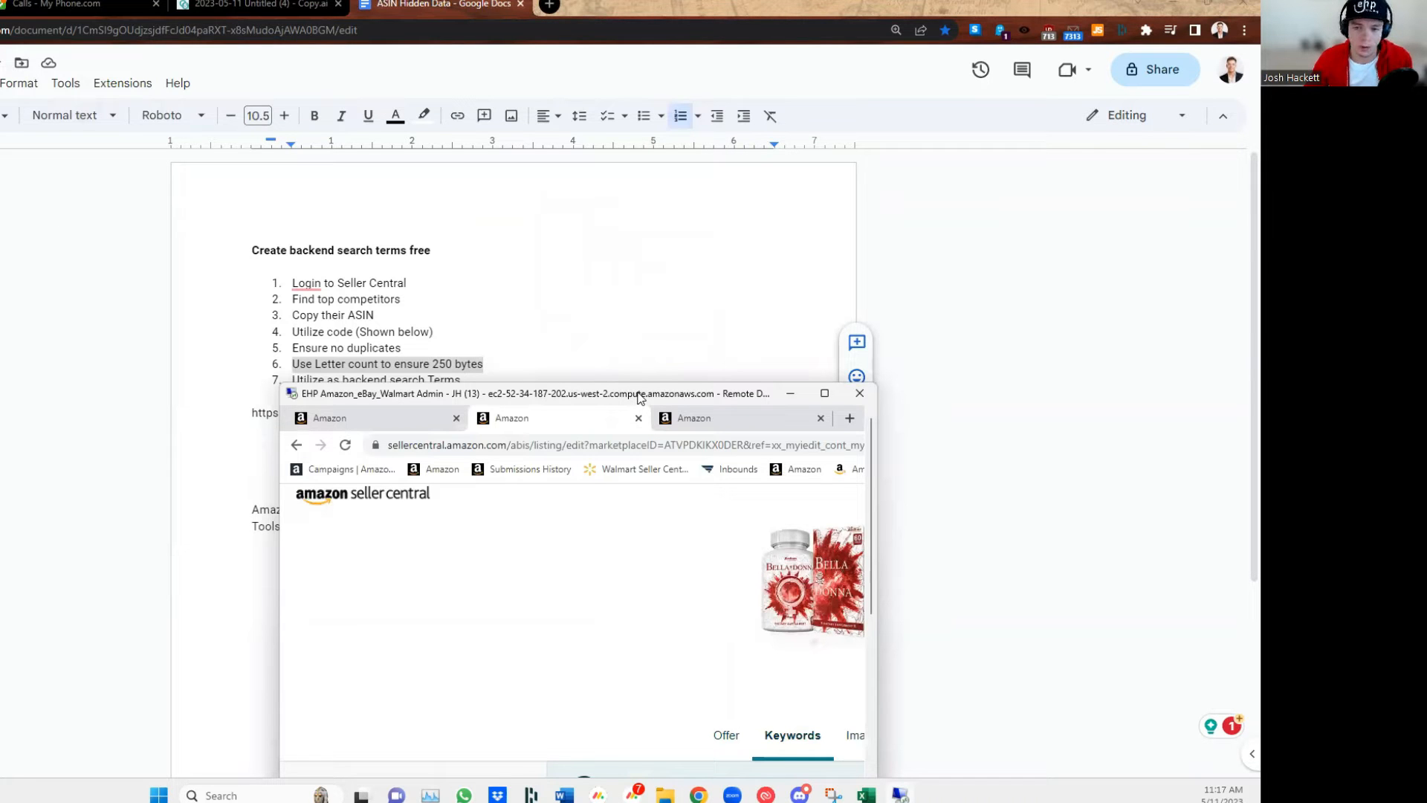
double_click(637, 398)
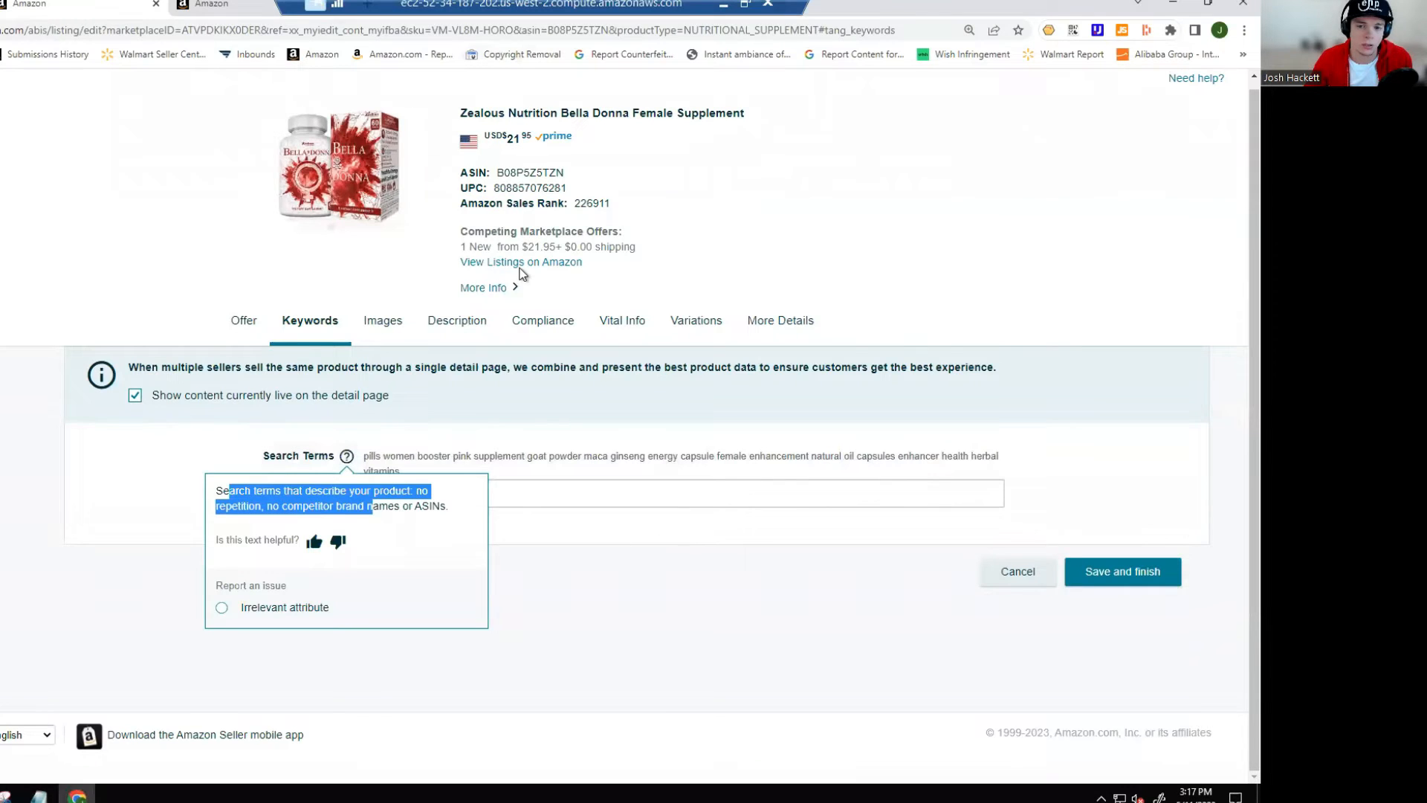
- Open the Bella Donna supplement's live Amazon listing, and load the amazon.com homepage in the existing Seller Central home tab
drag(420, 4, 792, 4)
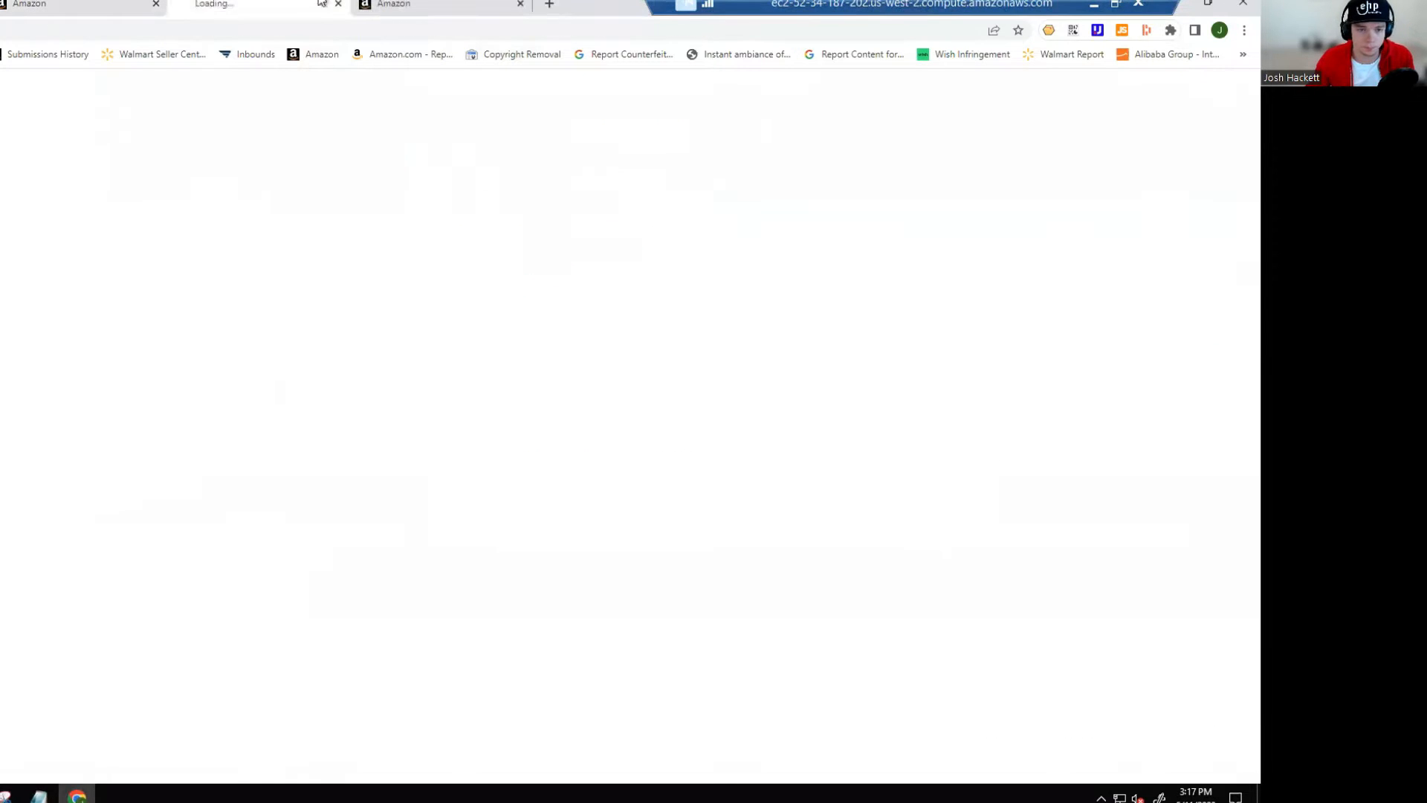
click(554, 262)
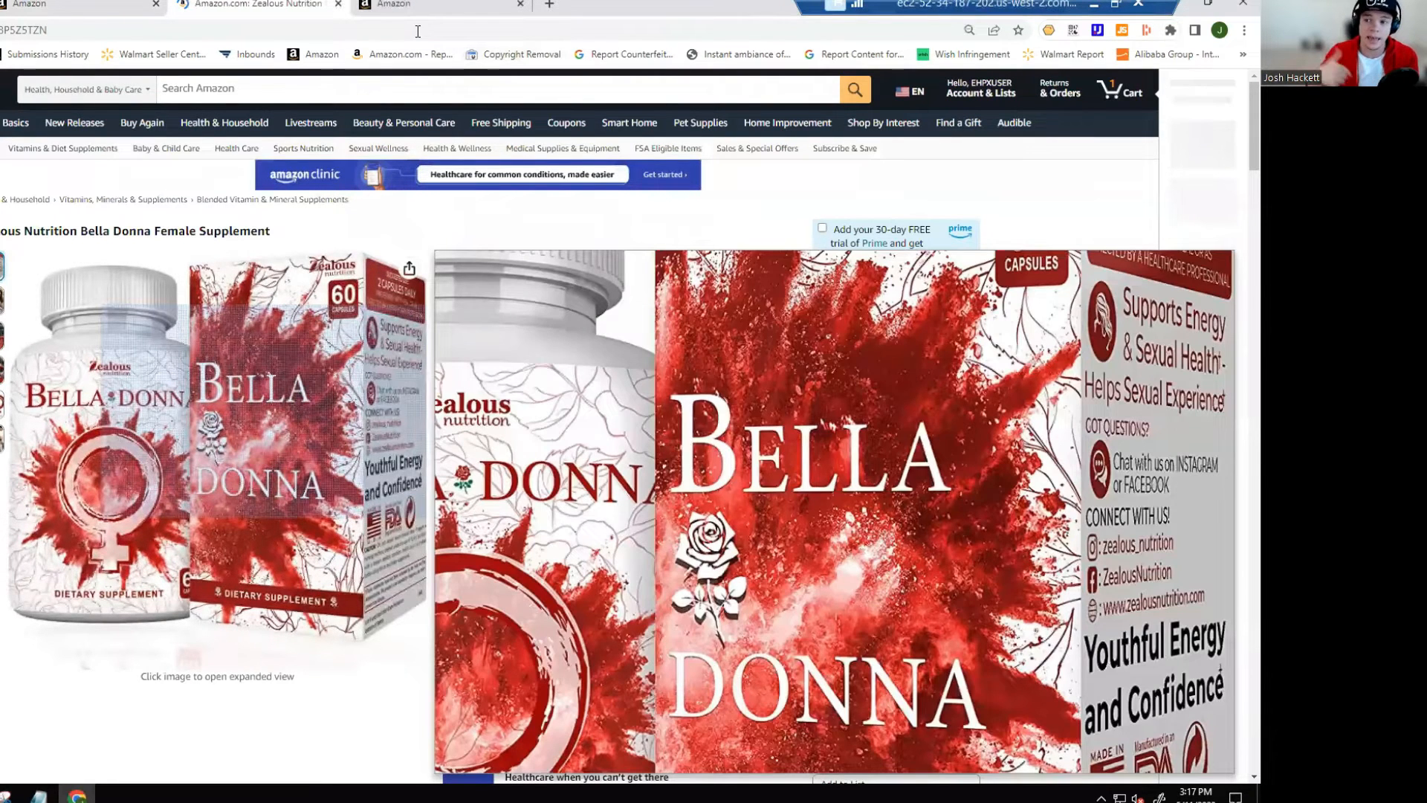
click(414, 23)
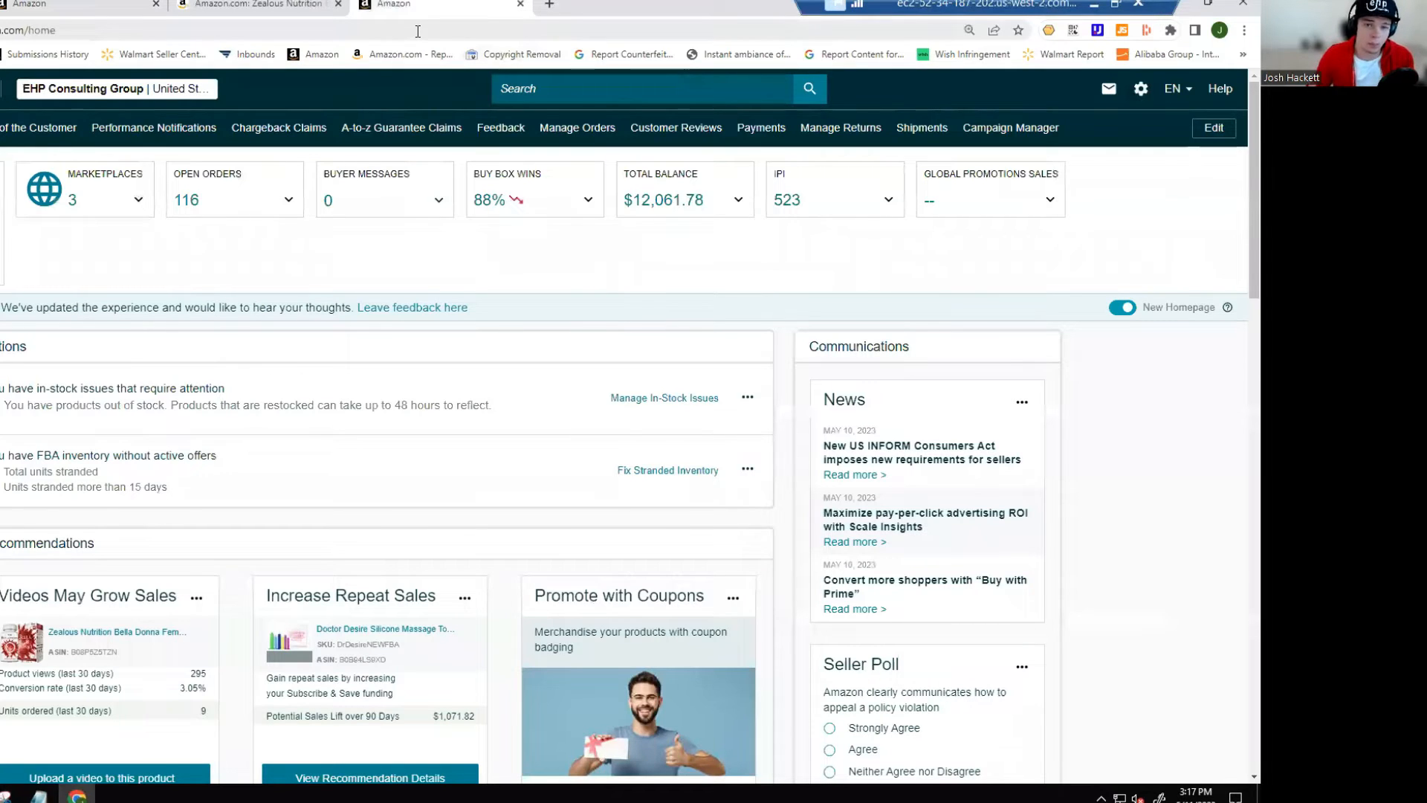
click(417, 31)
key(BackSpace)
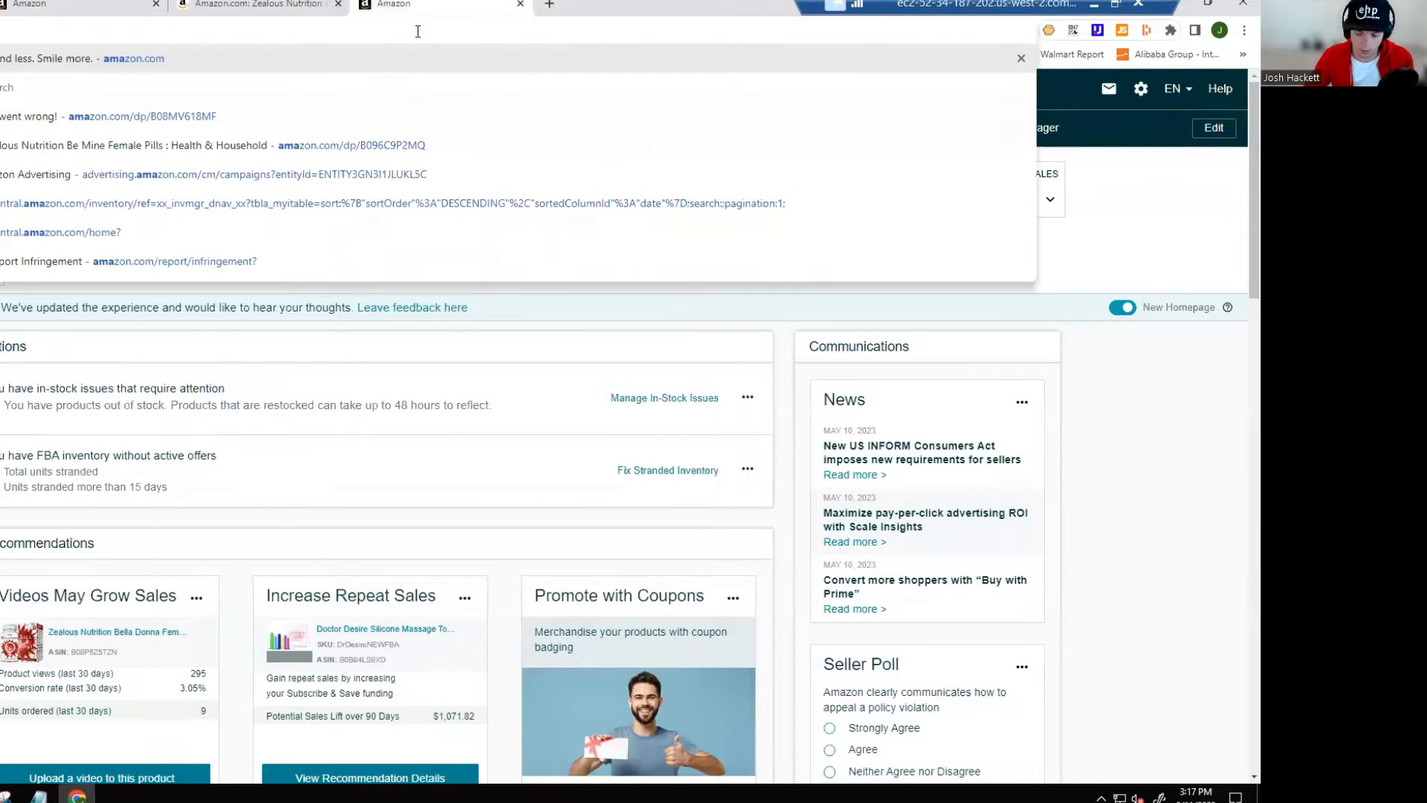
key(Return)
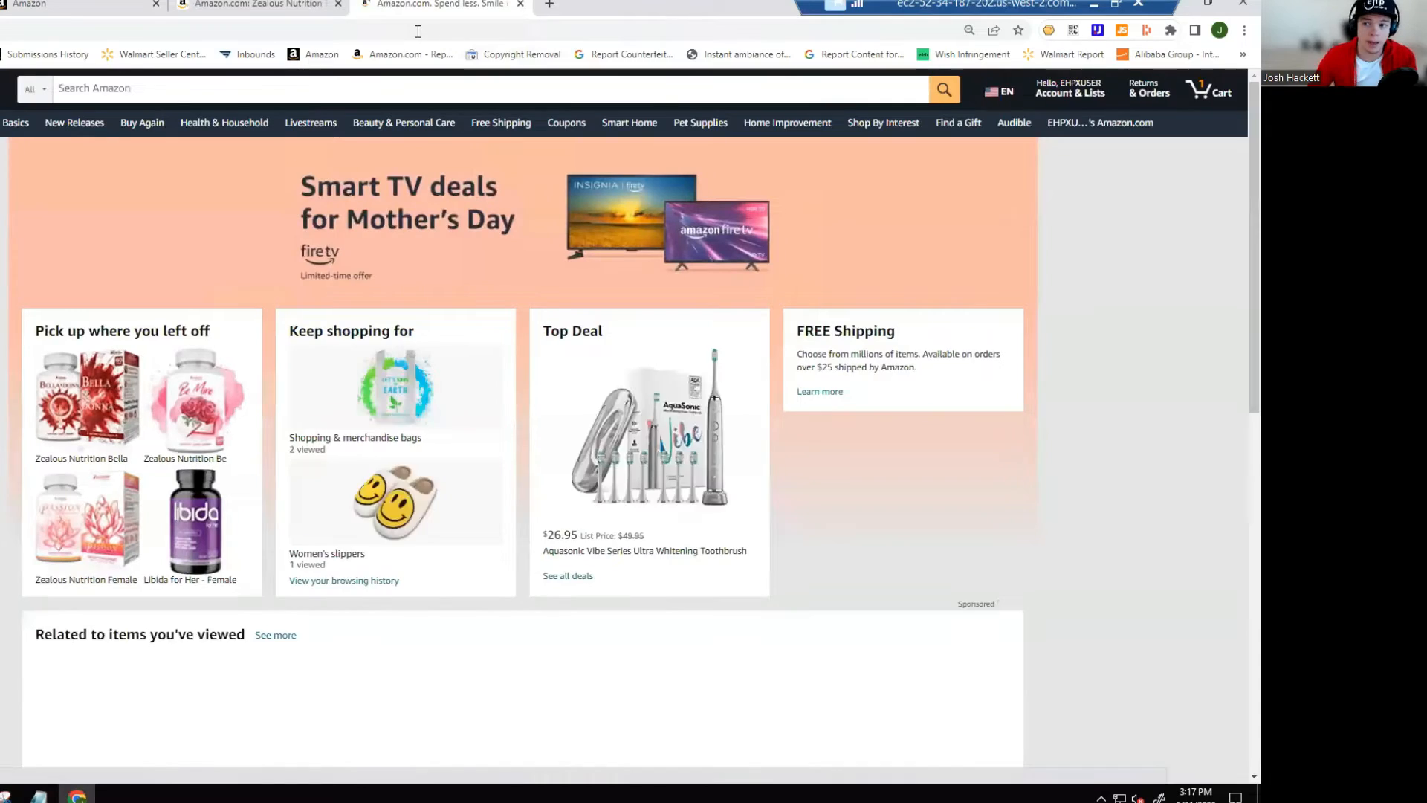
- Search Amazon for "female enhancement pill"
click(389, 93)
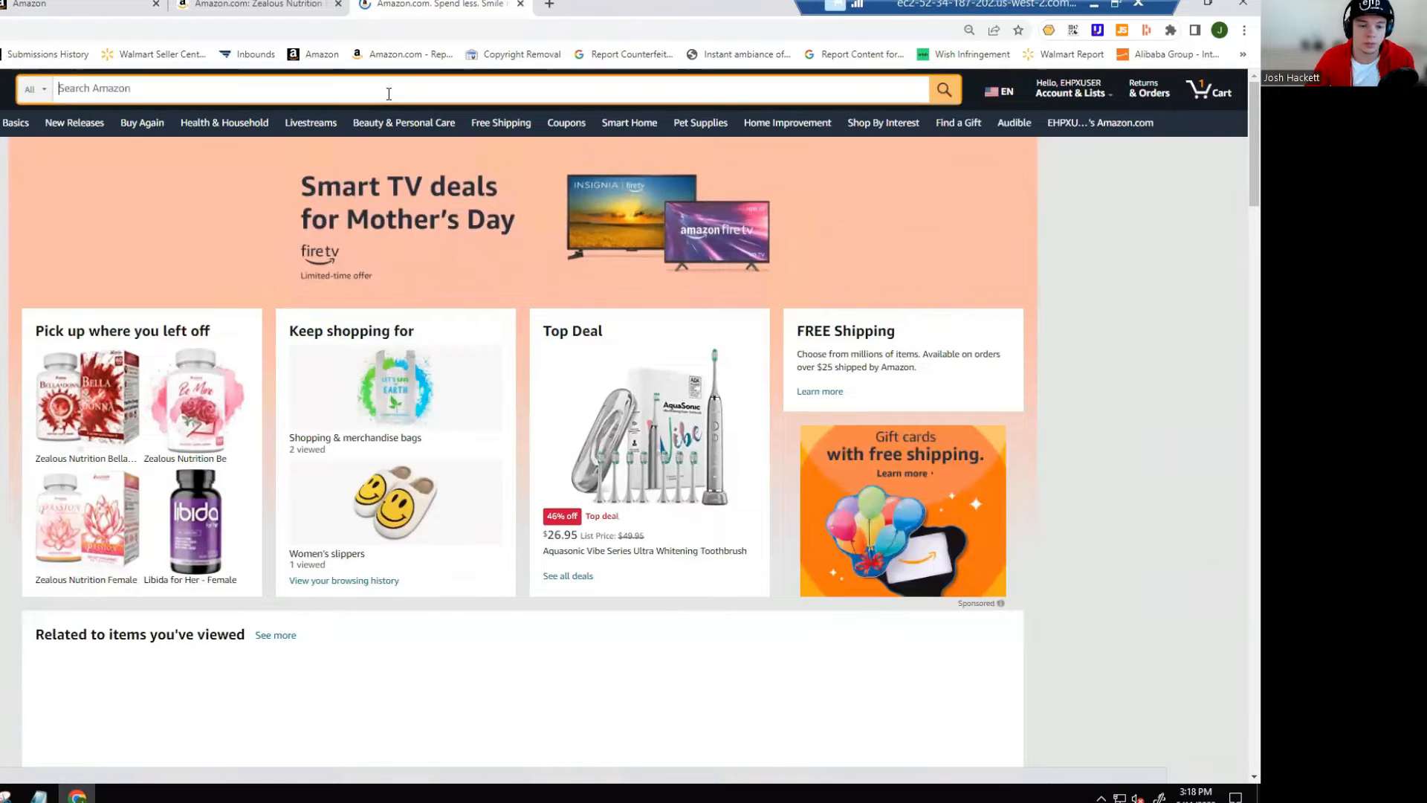
text(female)
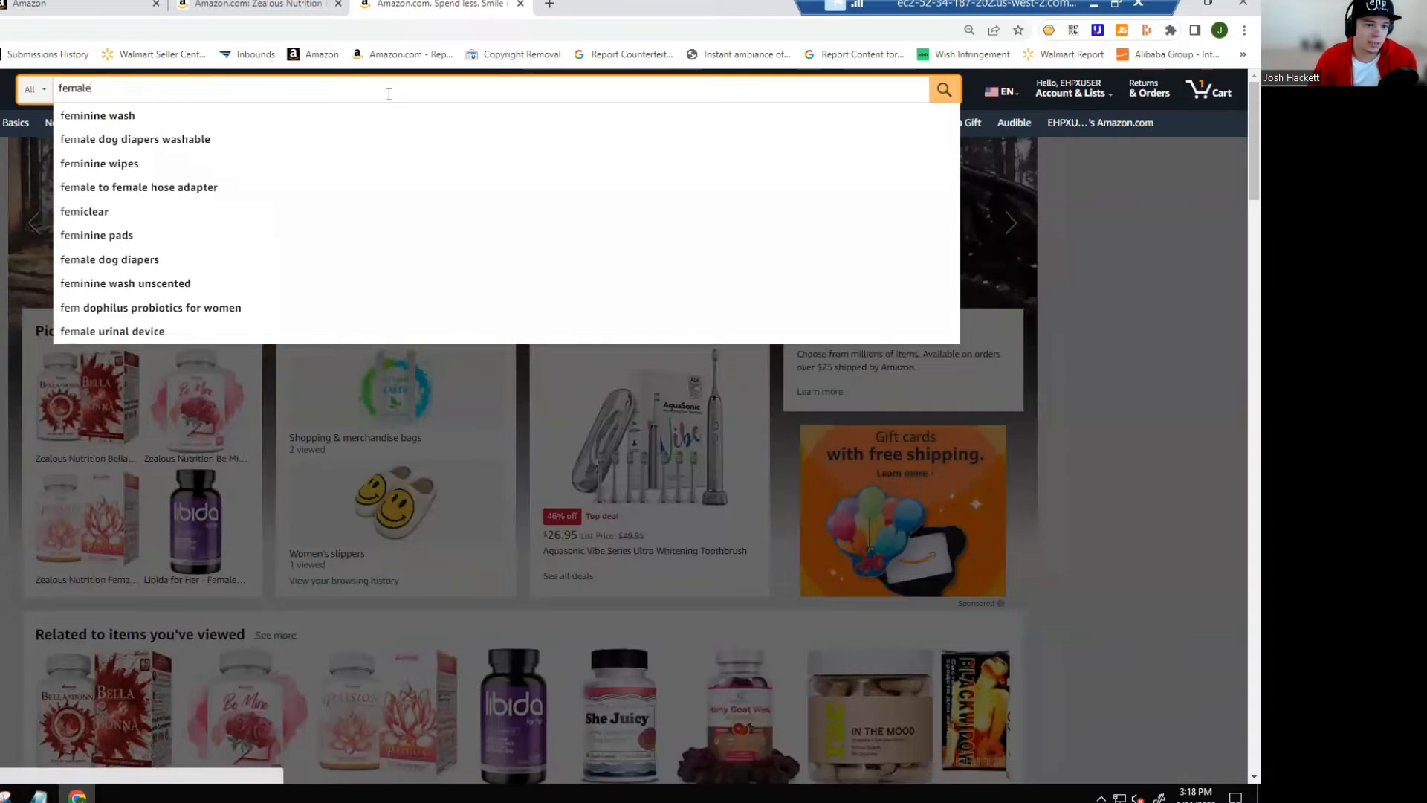
text( enhenc)
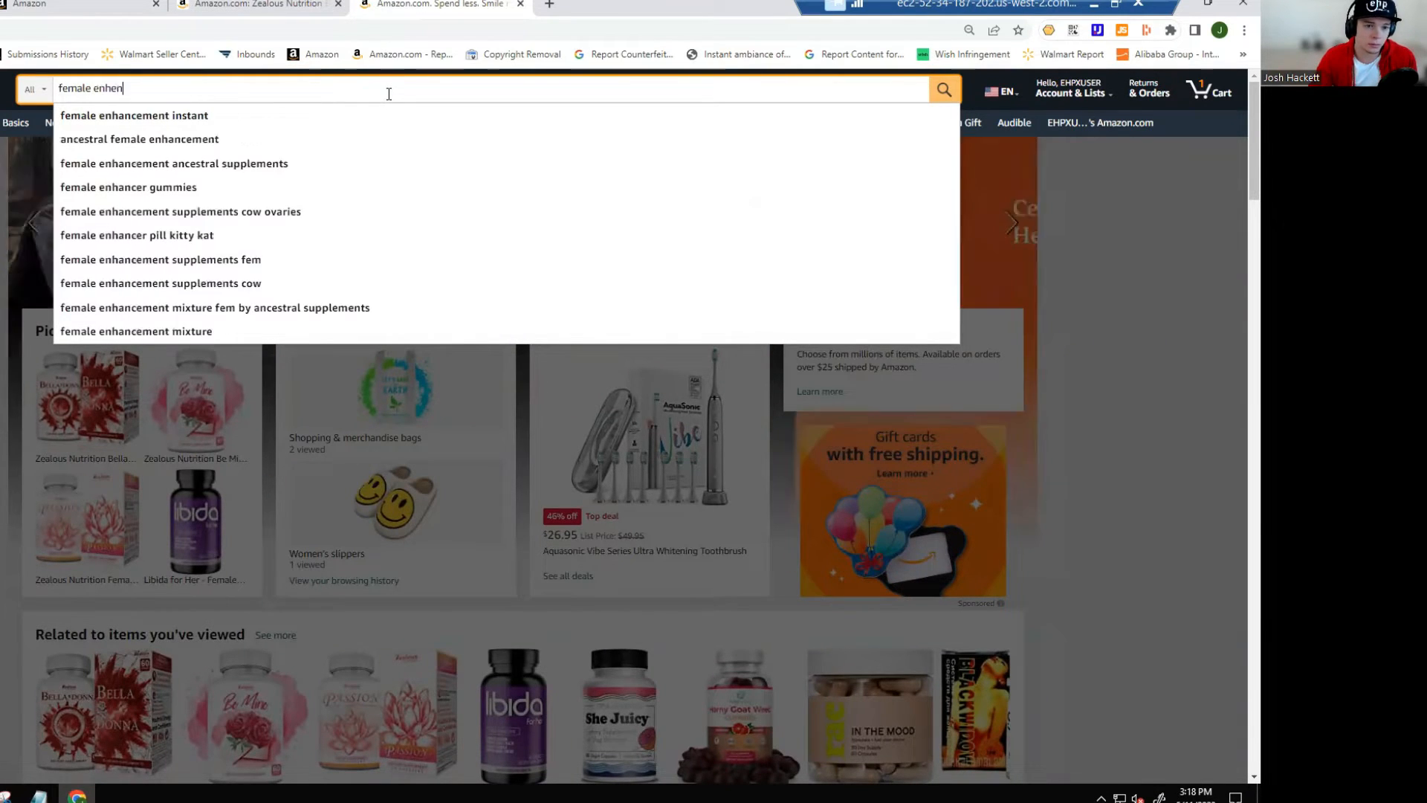
key(BackSpace)
key(BackSpace)
text(ancement p)
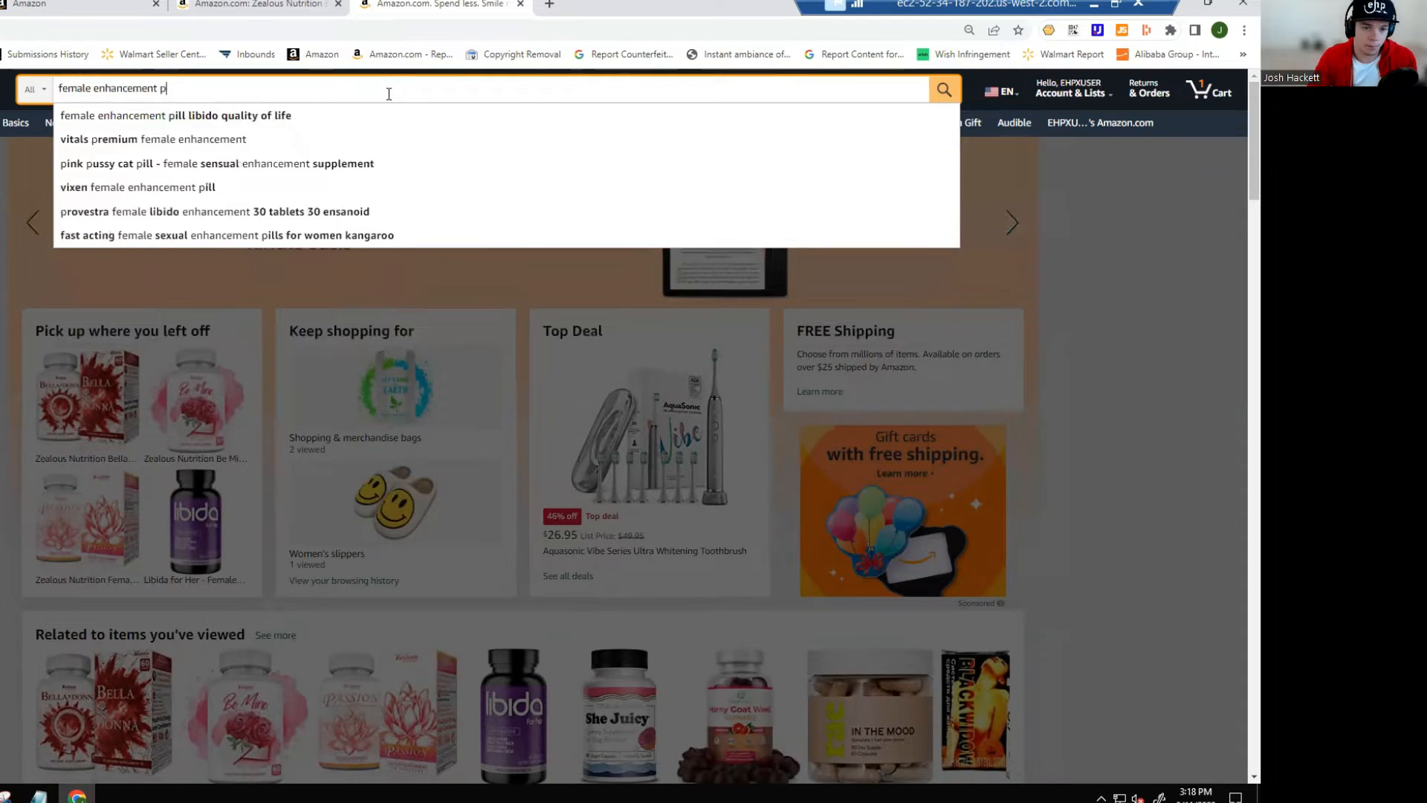
text(ill)
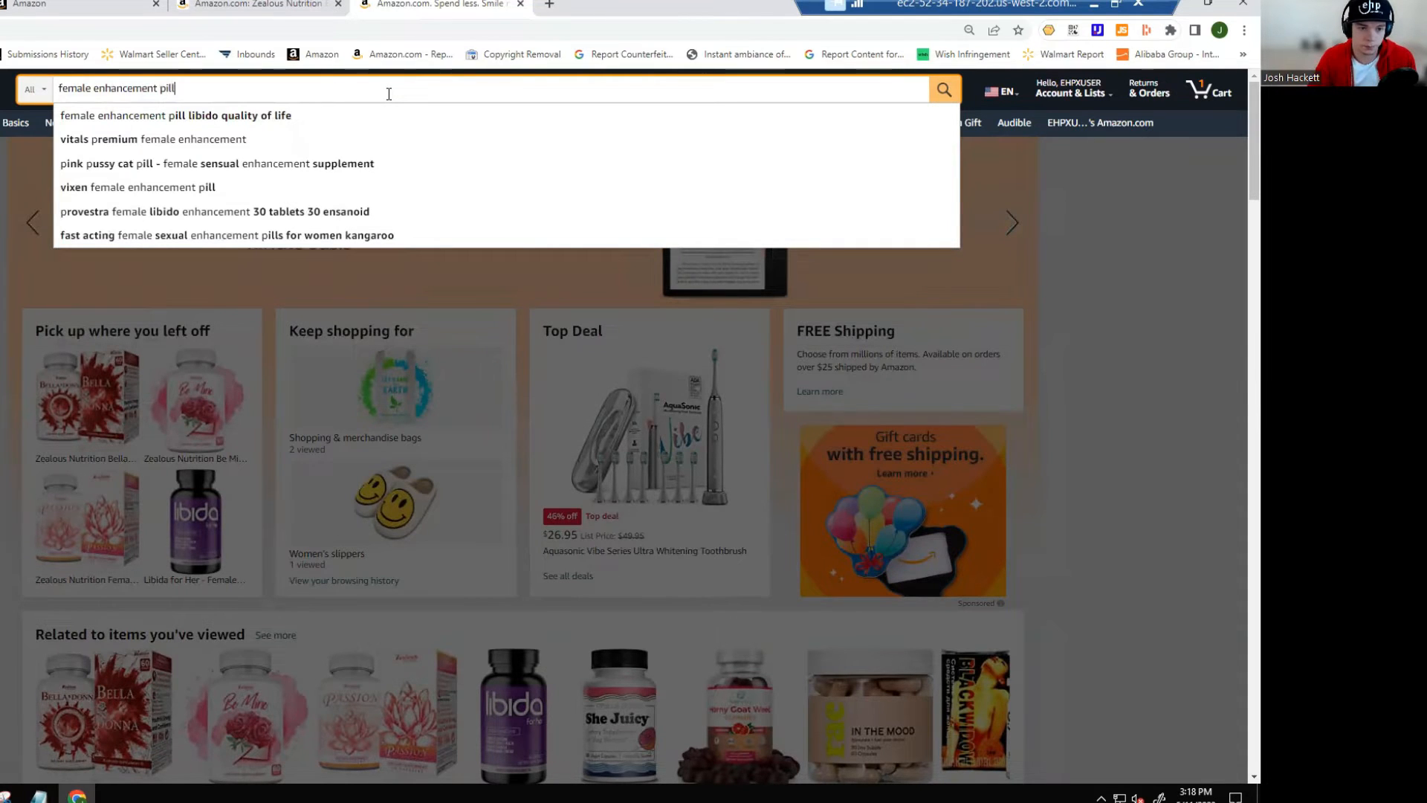
key(Return)
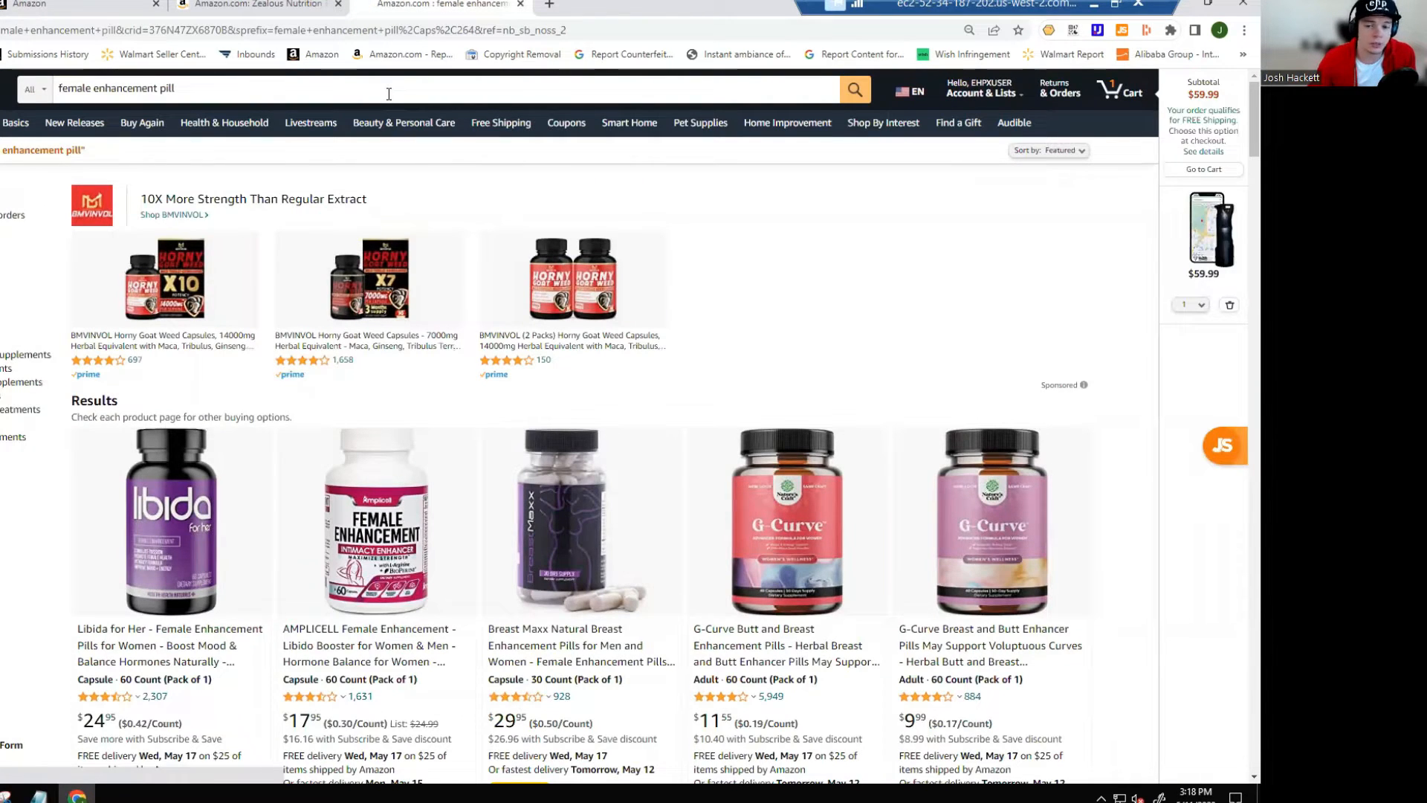
- Open the Libida for Her and AMPLICELL Female Enhancement listings from the results in separate new tabs
scroll(1144, 357, down, 1)
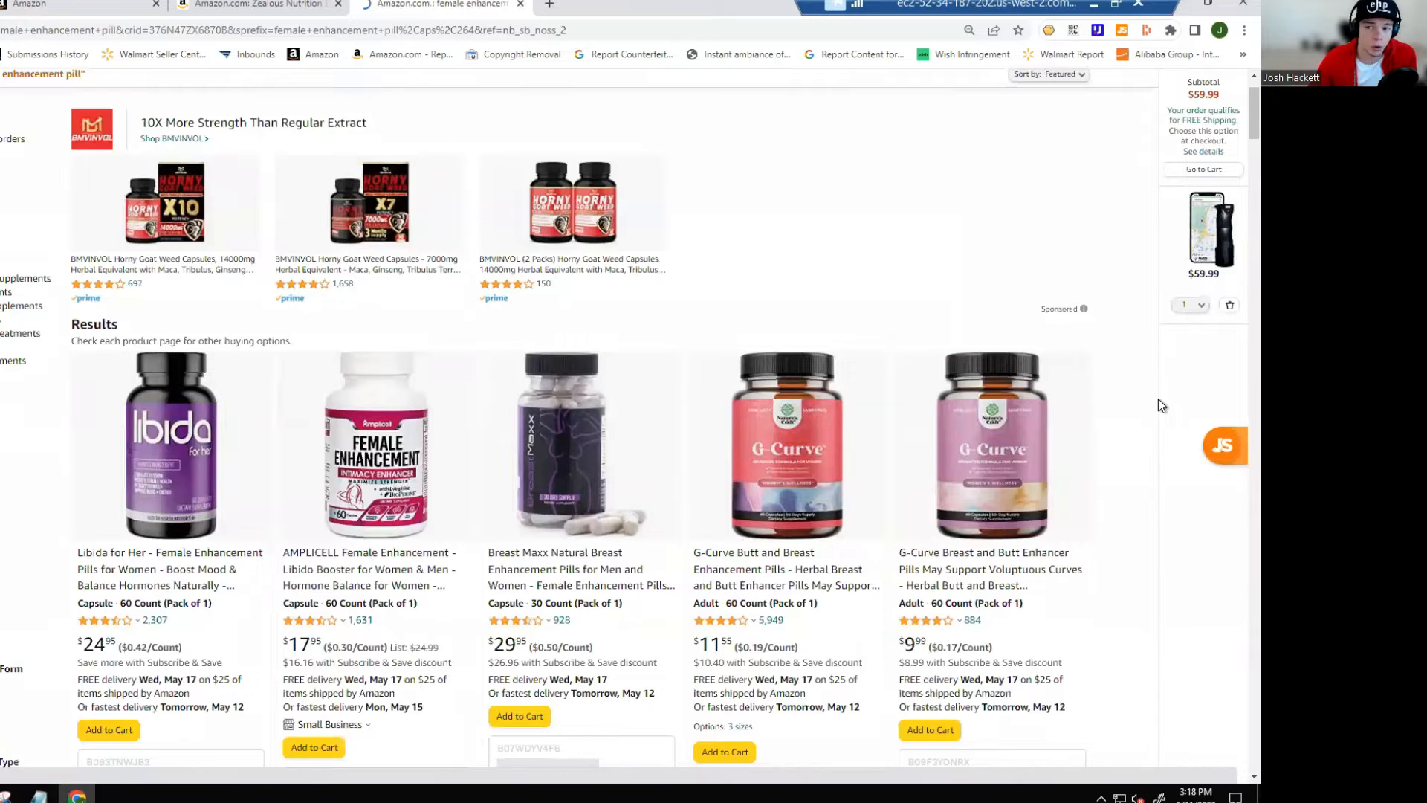
scroll(1152, 401, down, 2)
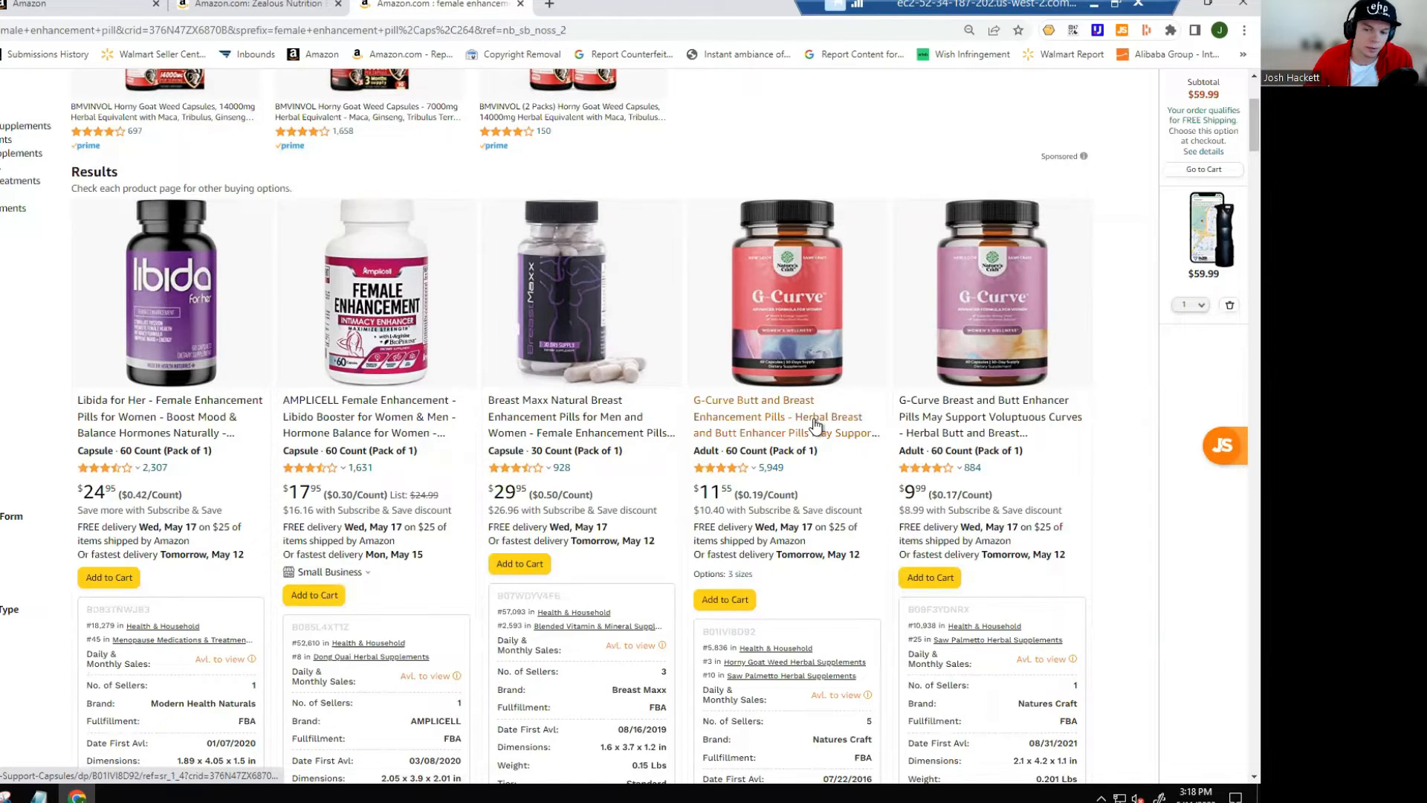
right_click(169, 422)
click(200, 431)
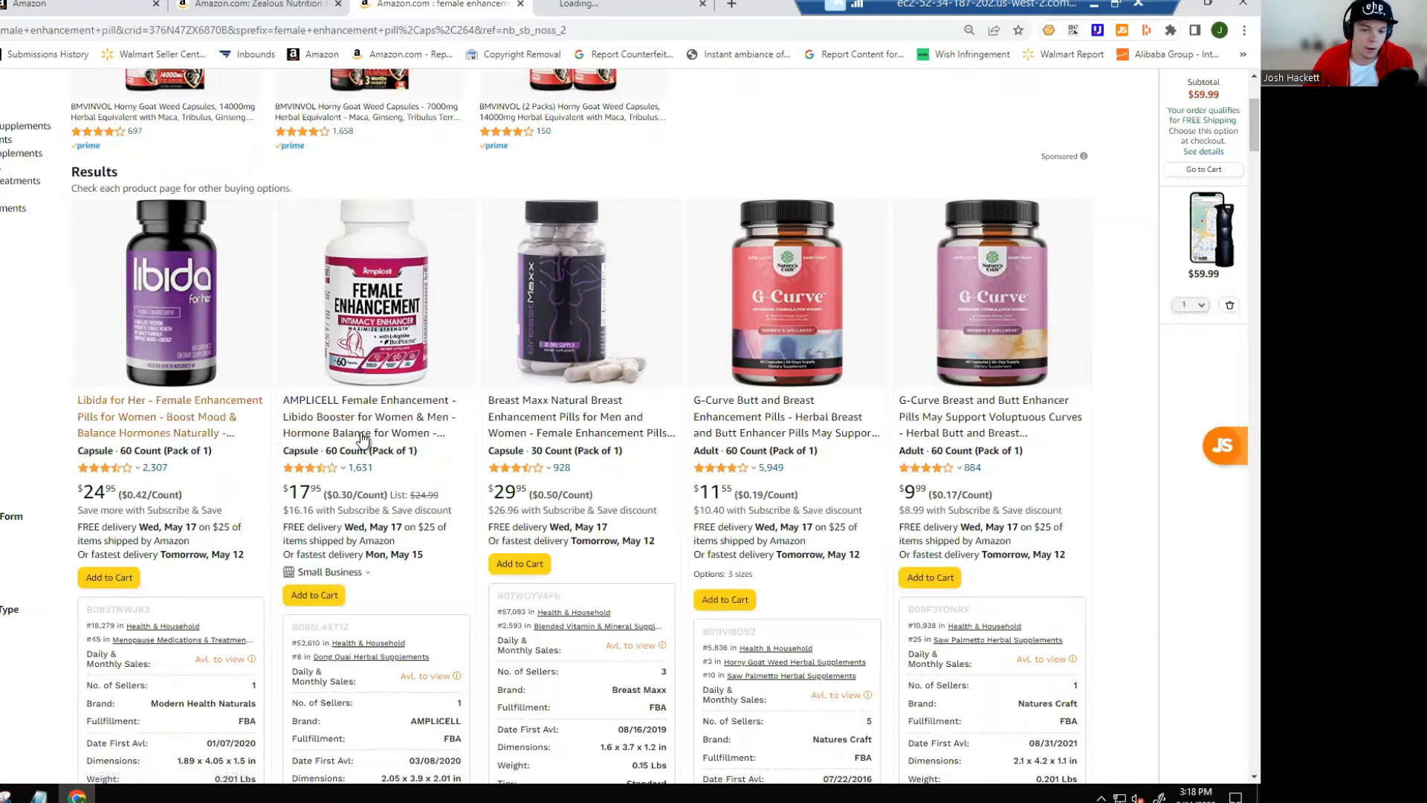
right_click(364, 439)
click(407, 444)
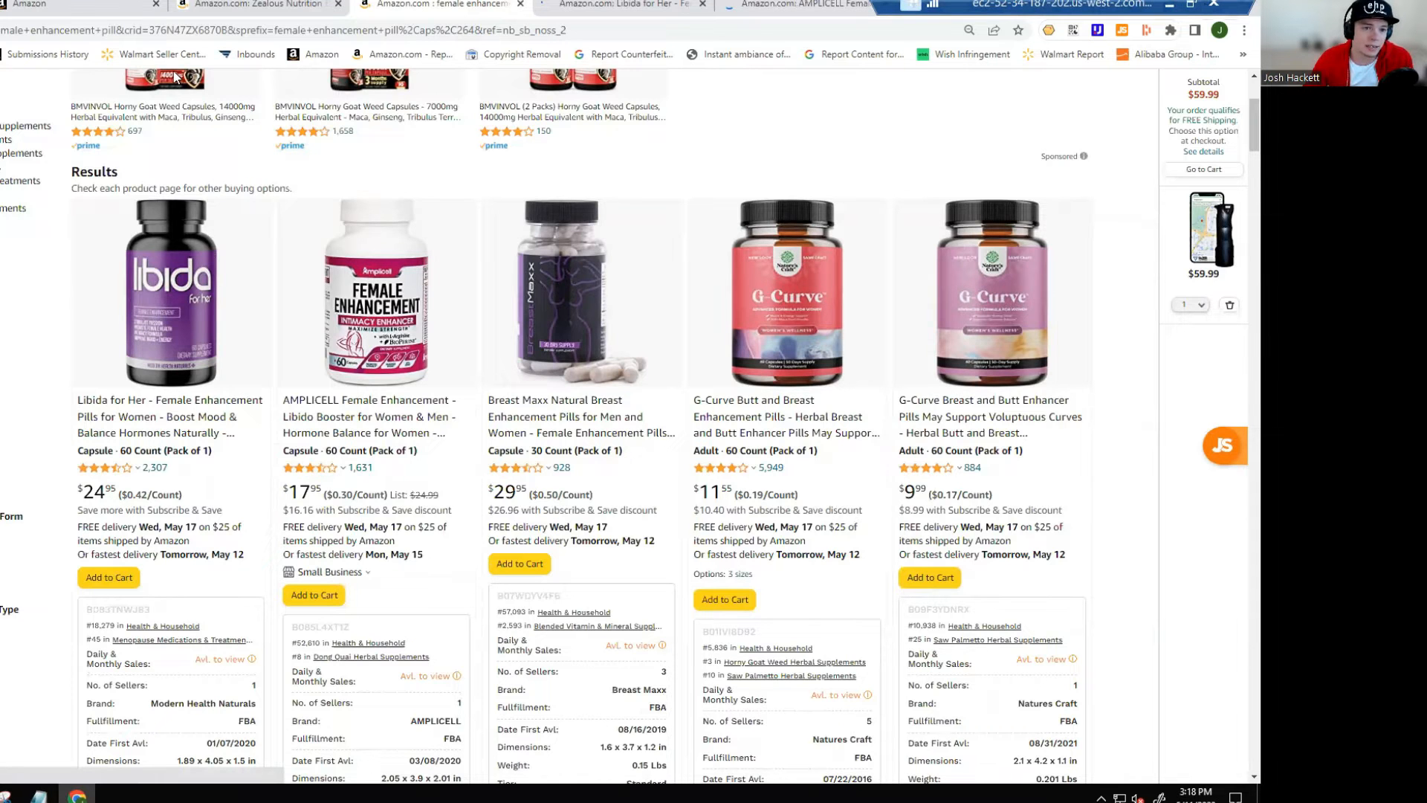
- Copy the ASIN B083TNWJB3 from the Libida for Her page address into the Google Docs guide, on its own line below the Seller Central URL
key(ctrl+Tab)
double_click(281, 30)
key(ctrl+c)
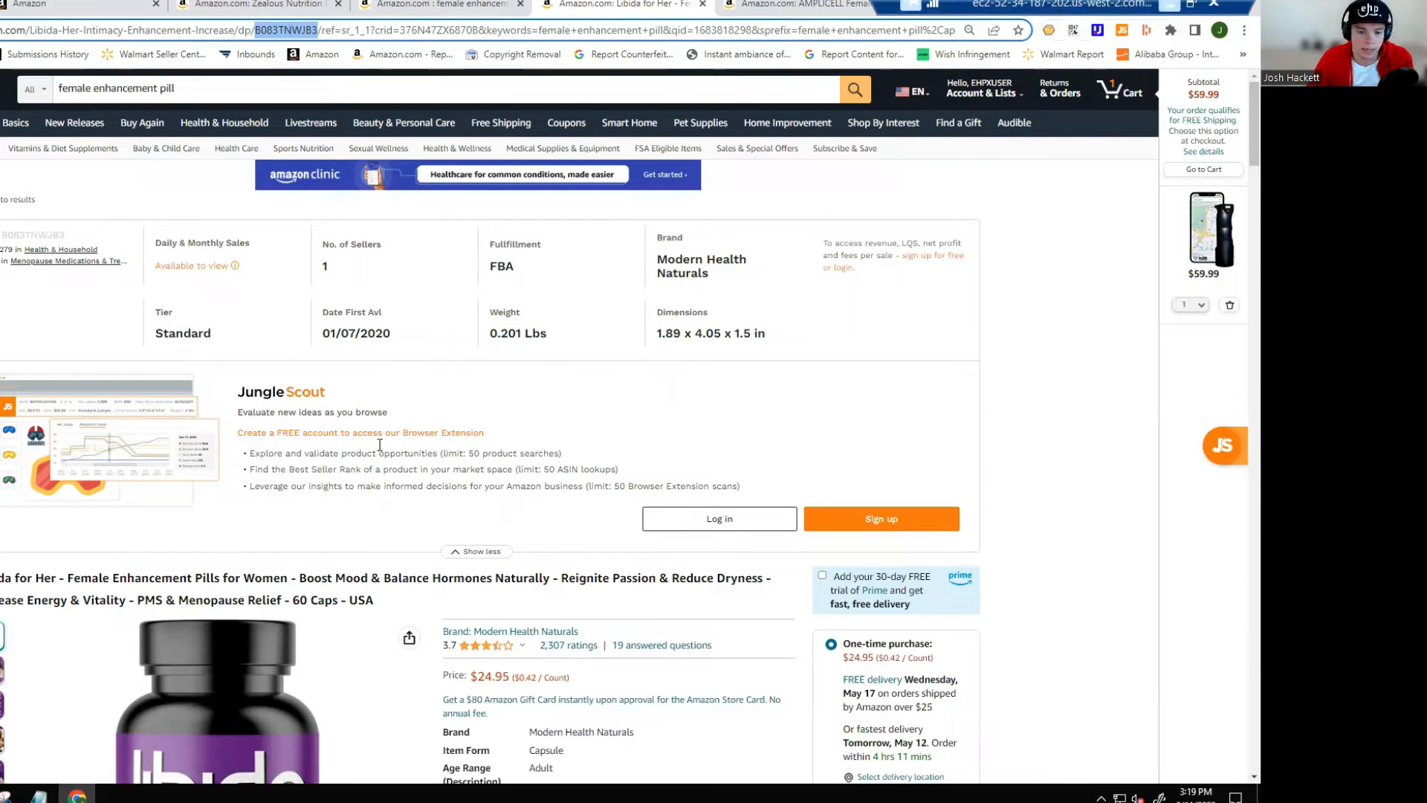
key(alt+Tab)
click(483, 448)
key(ctrl+v)
key(Return)
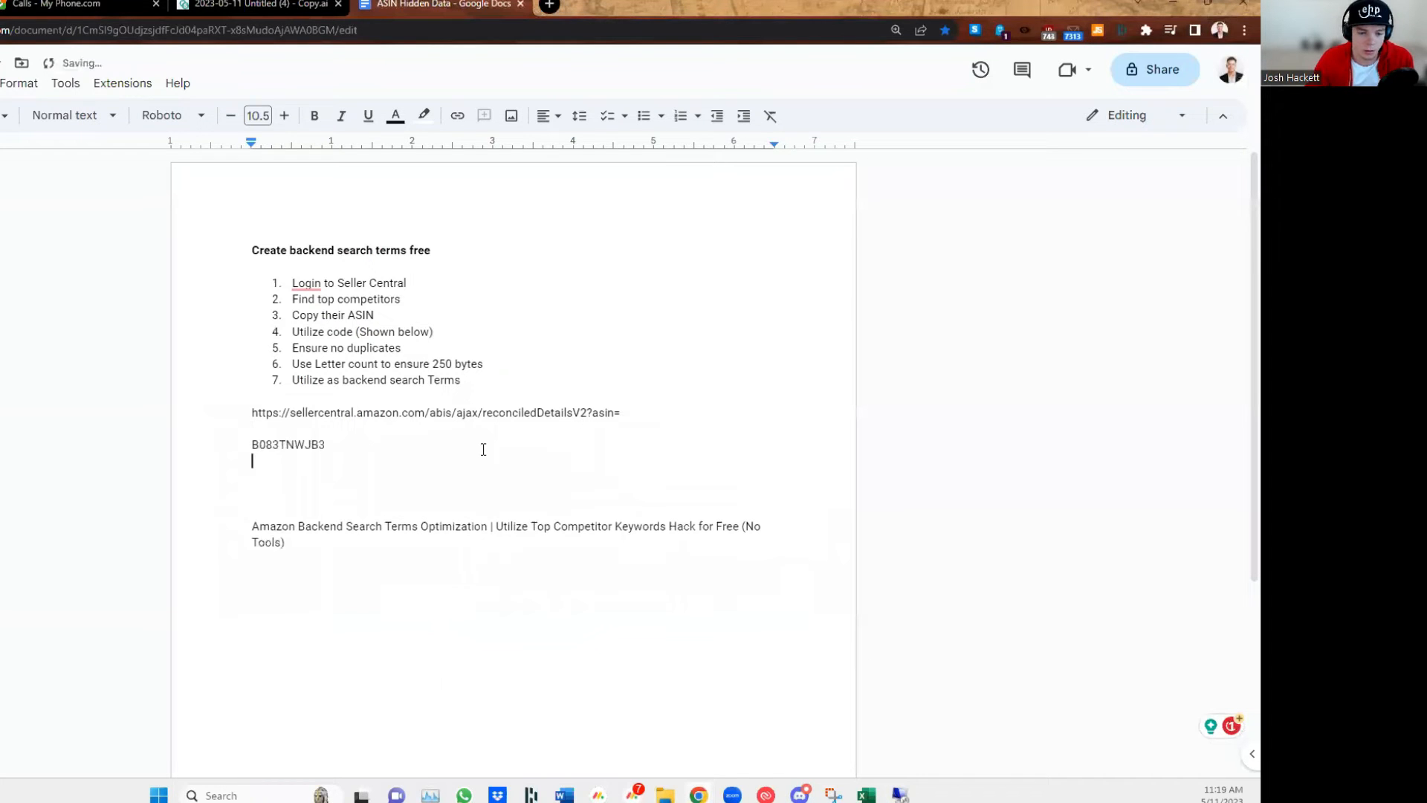
- Copy the AMPLICELL listing's ASIN B085L4XT1Z from its page address into the Google Docs guide, on the line below the first ASIN
key(alt+Tab)
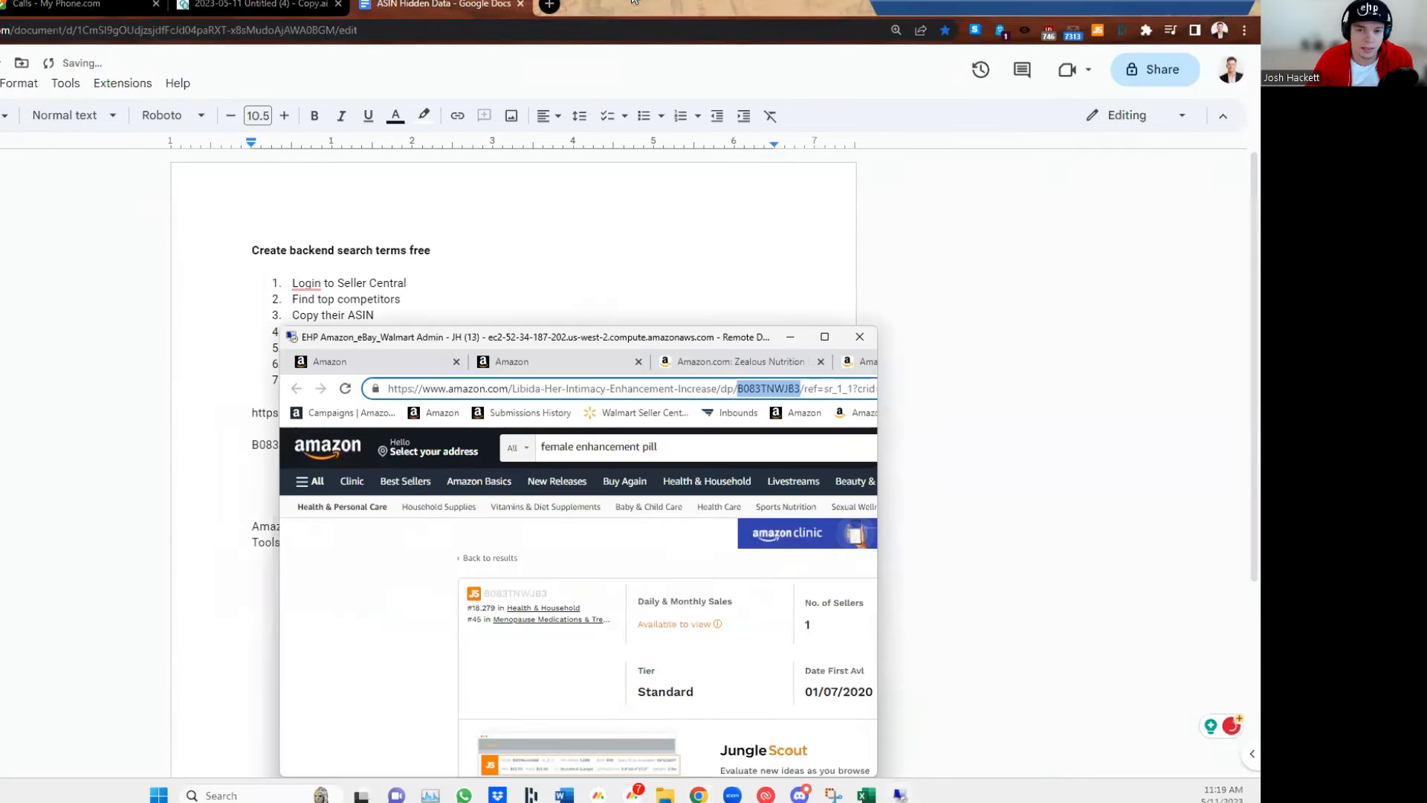
click(775, 6)
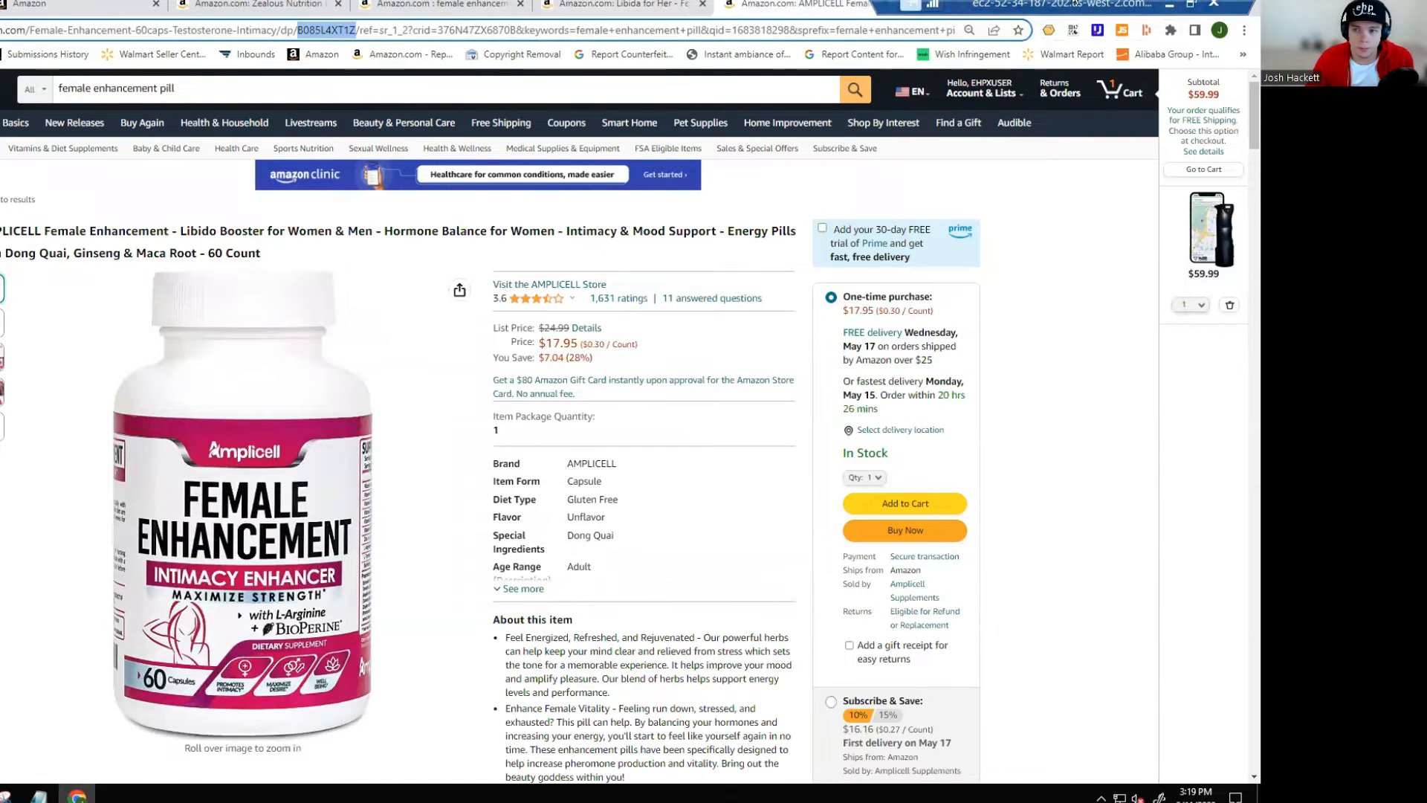
key(alt+Tab)
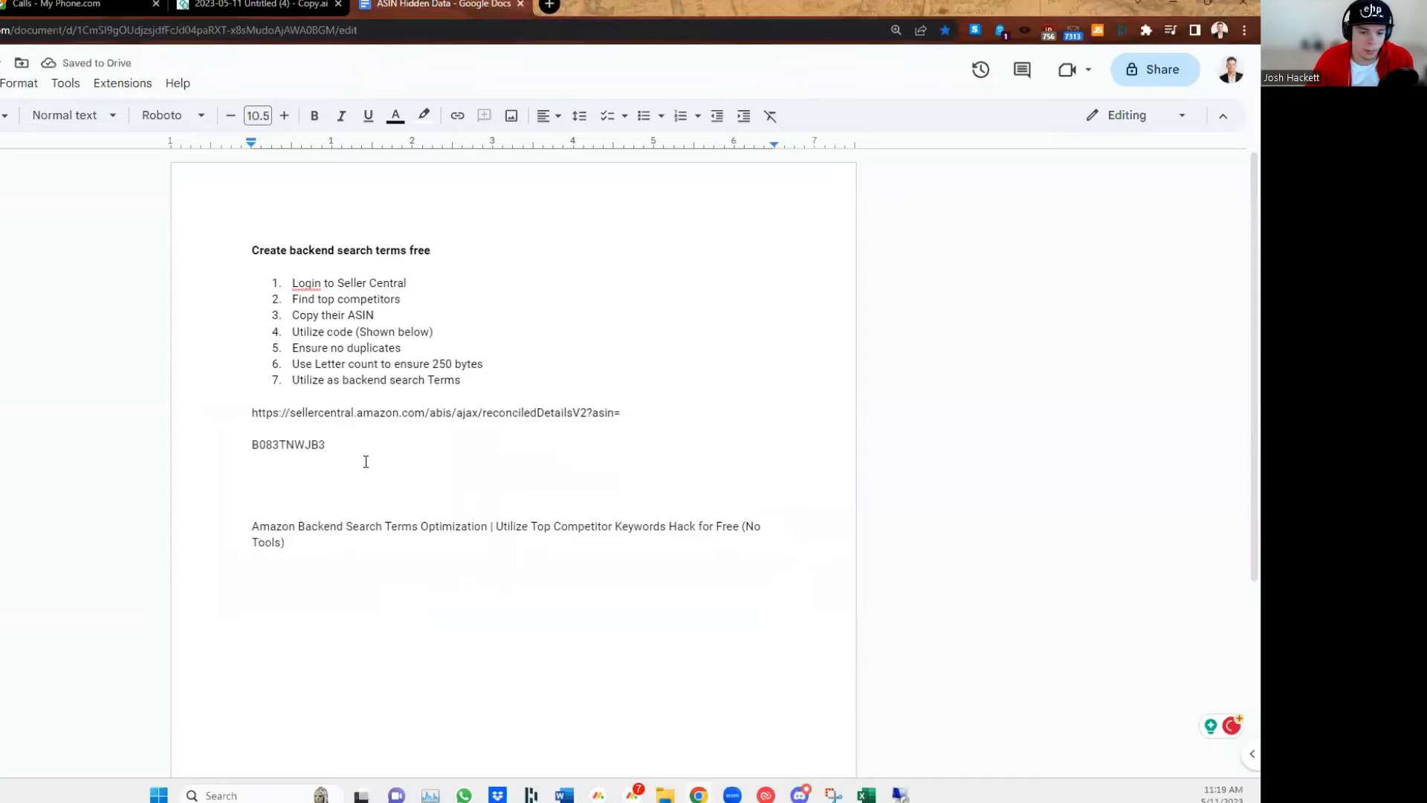
text(B085L4XT1Z)
key(Return)
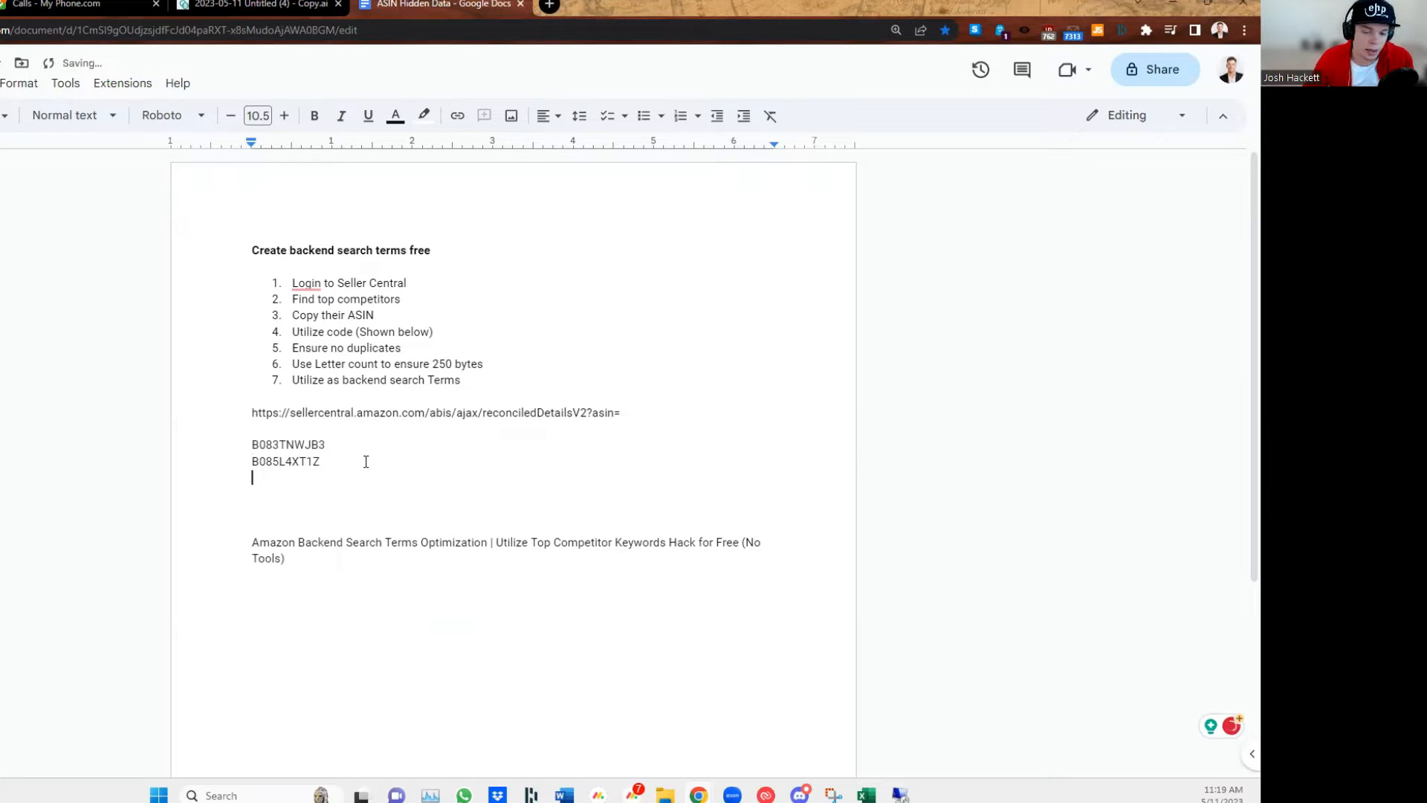
- Add a copy of the Seller Central lookup URL on its own line directly above the two ASINs in the guide
key(Return)
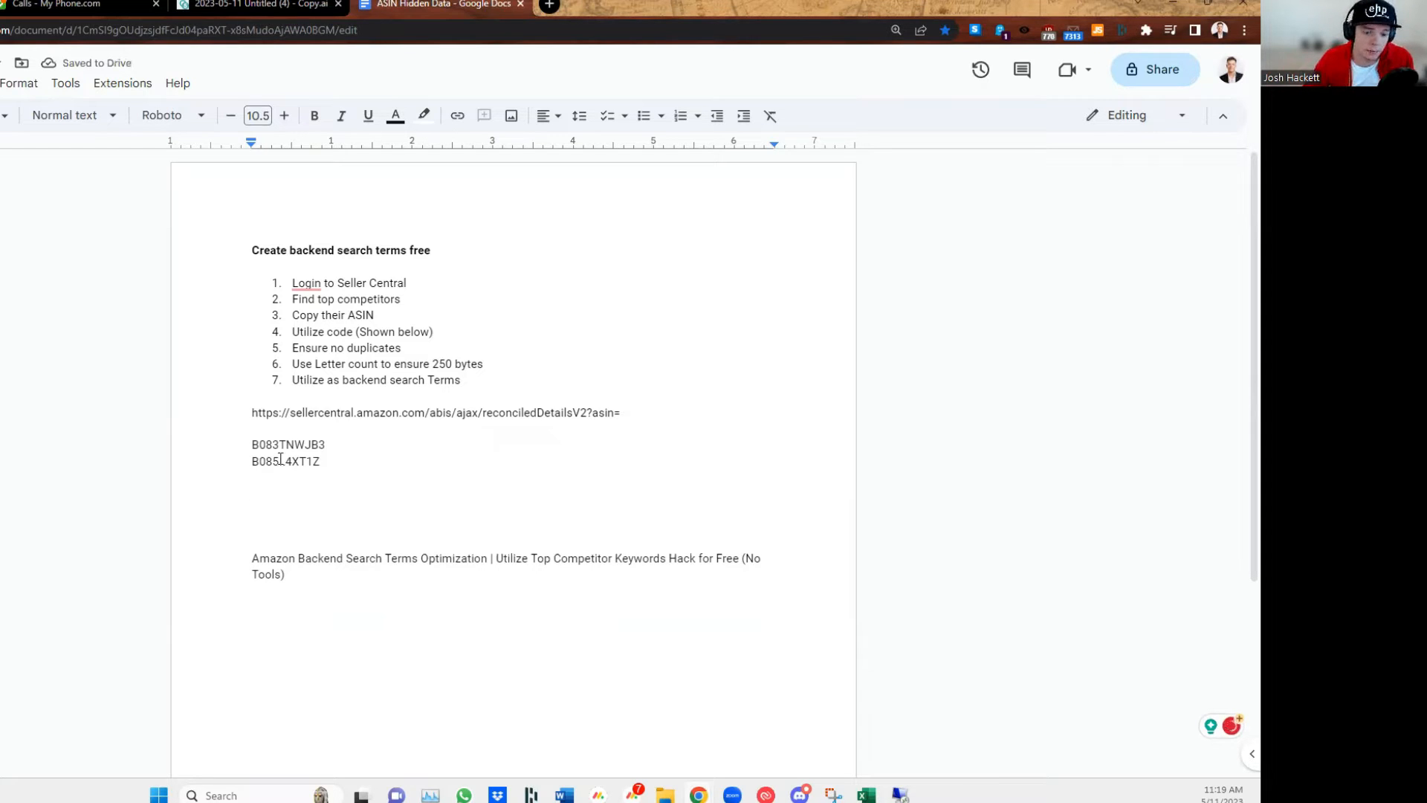
click(244, 441)
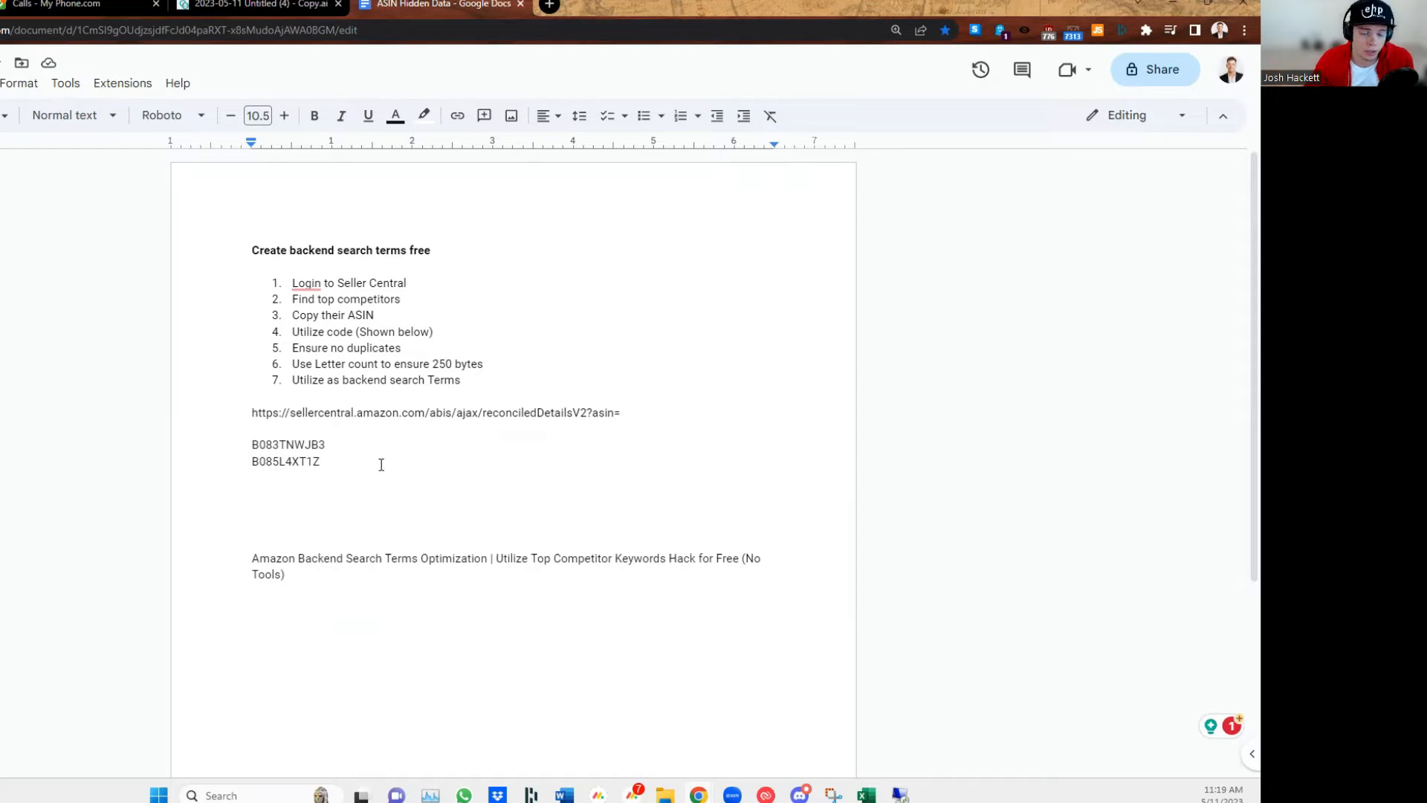
drag(623, 412, 252, 412)
key(ctrl+c)
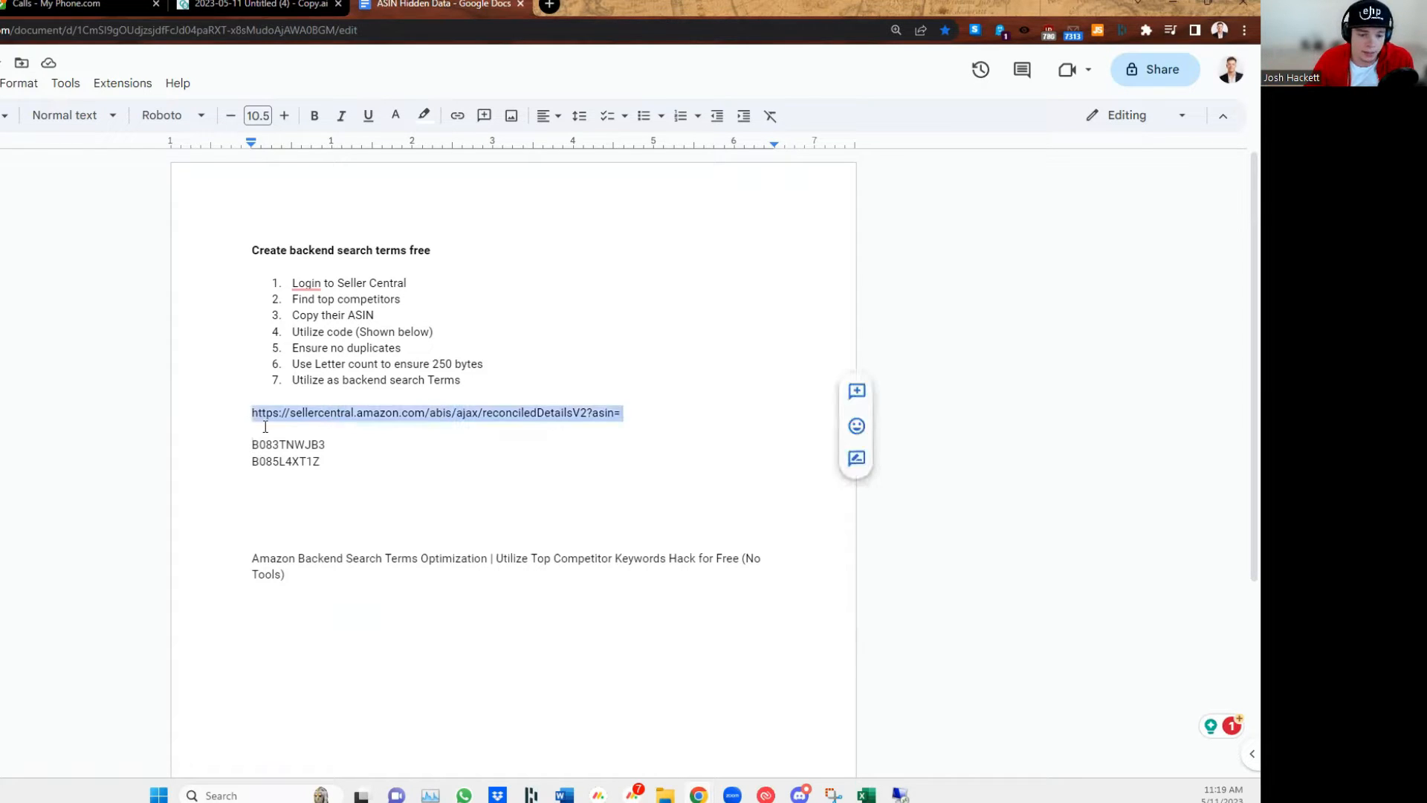
click(266, 426)
key(Return)
key(Return)
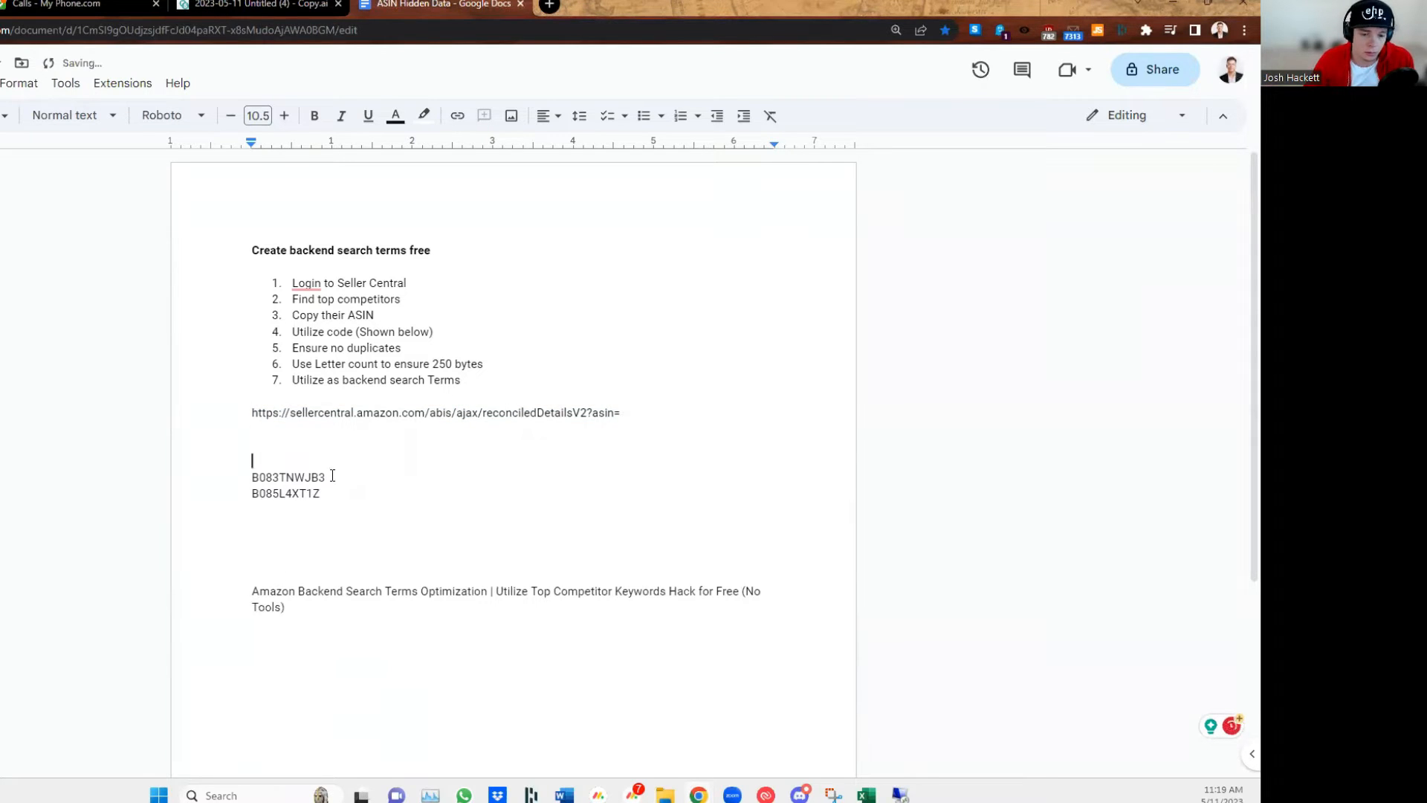
key(ctrl+v)
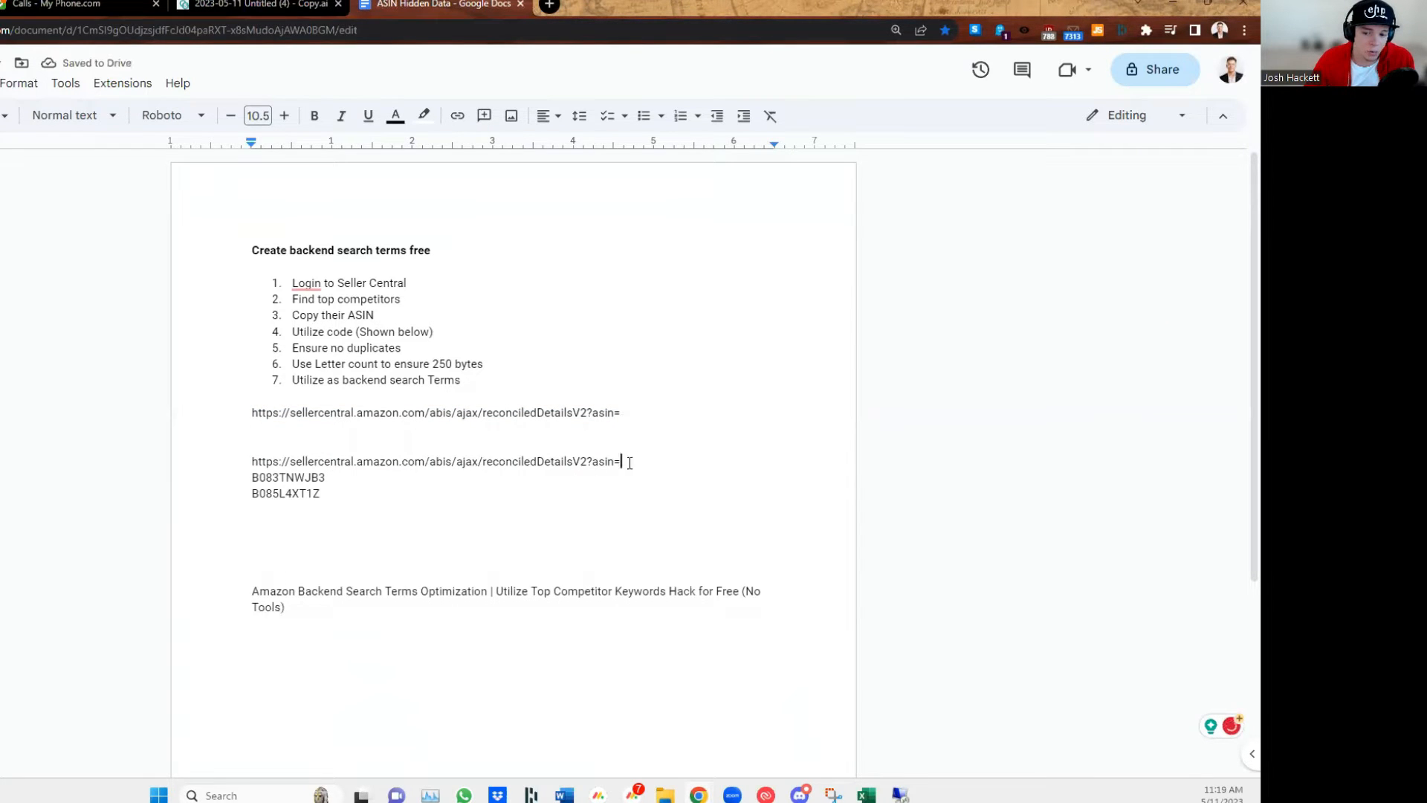
- Append the ASIN B083TNWJB3 to the end of the copied Seller Central URL and start a new line below it
double_click(221, 480)
key(ctrl+c)
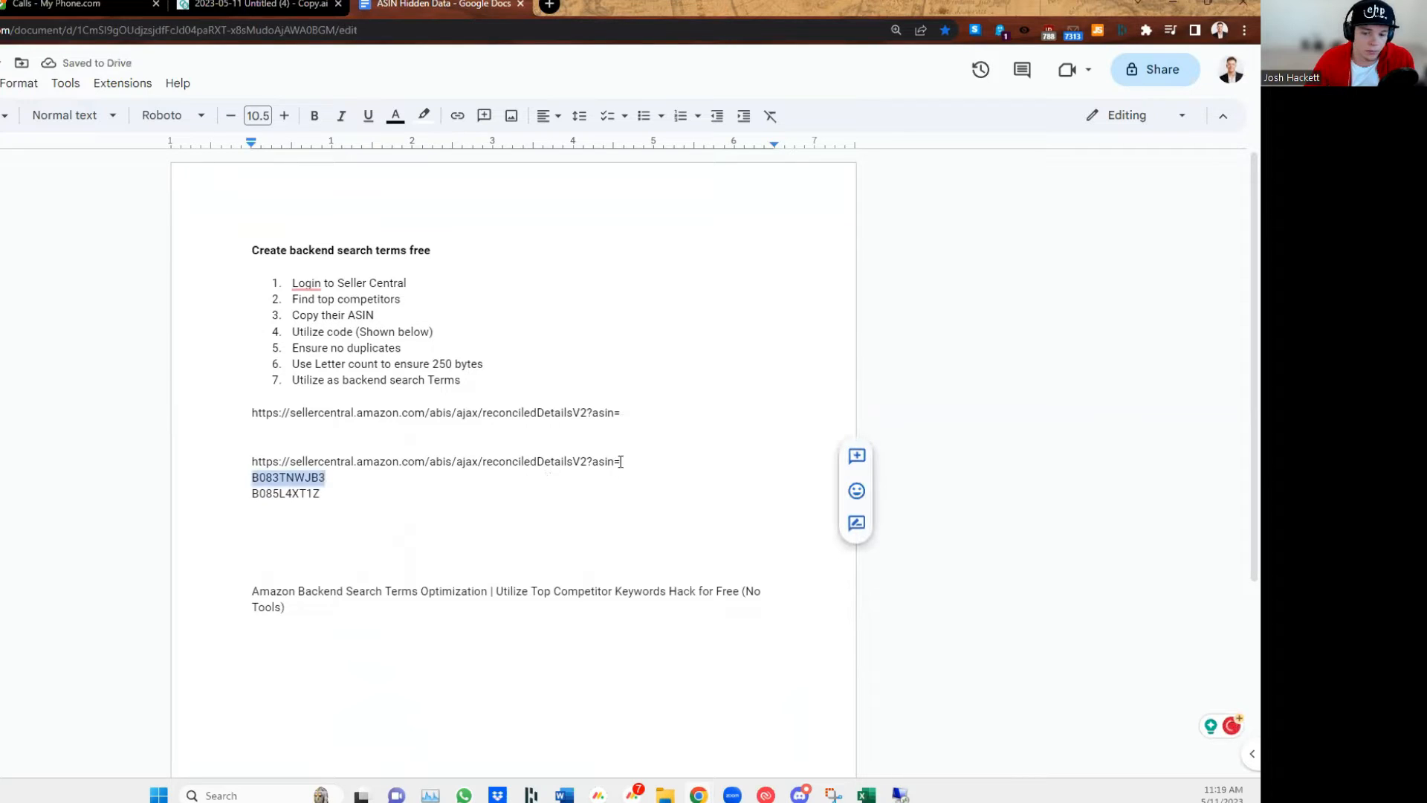
click(621, 462)
key(ctrl+v)
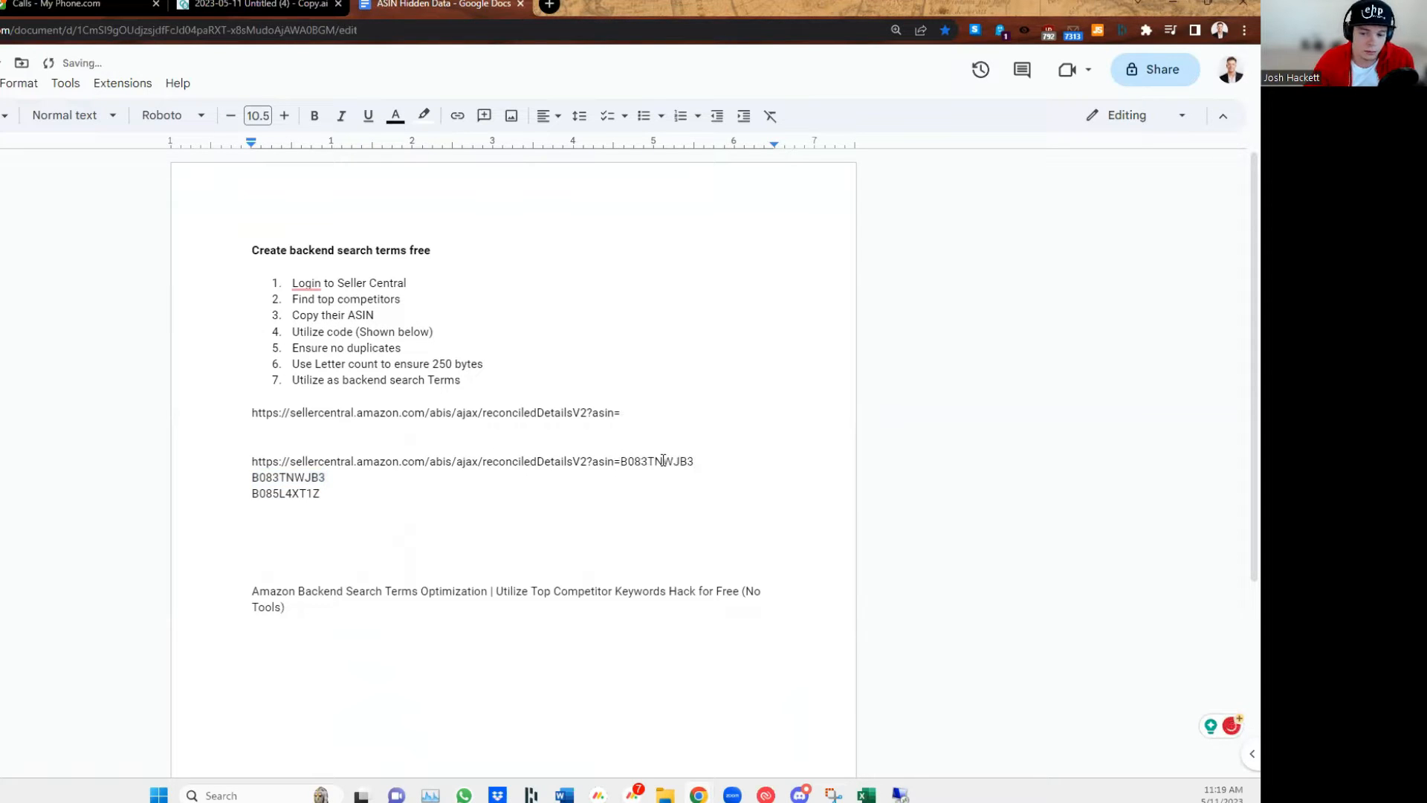
key(Return)
- Add a second Seller Central lookup URL ending in B085L4XT1Z below the first, and delete the two standalone ASIN lines
drag(622, 413, 244, 416)
key(ctrl+c)
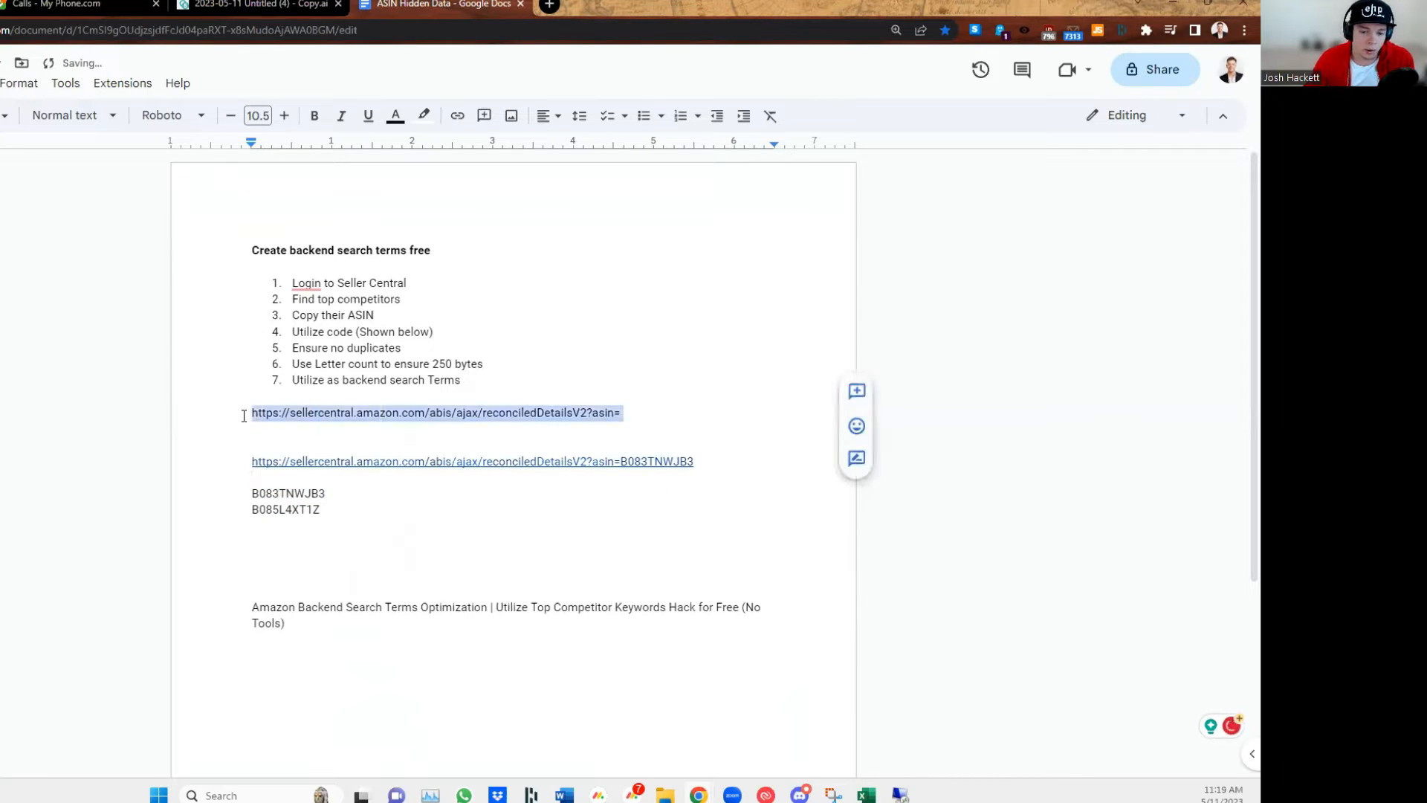
click(295, 483)
key(ctrl+v)
drag(321, 526, 252, 526)
key(ctrl+c)
click(619, 490)
key(ctrl+v)
mouse_move(217, 524)
mouse_down()
mouse_move(359, 525)
mouse_move(235, 510)
mouse_up()
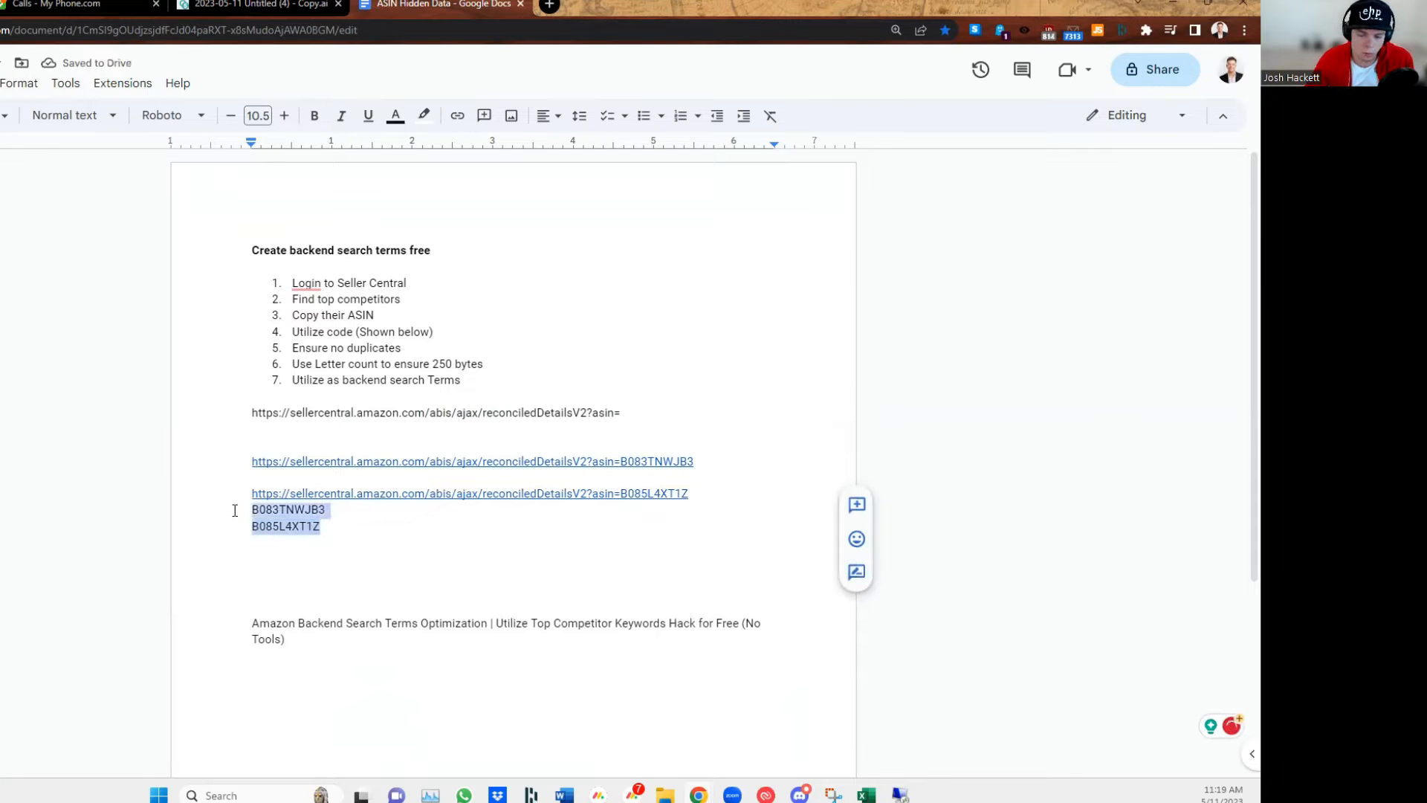
key(BackSpace)
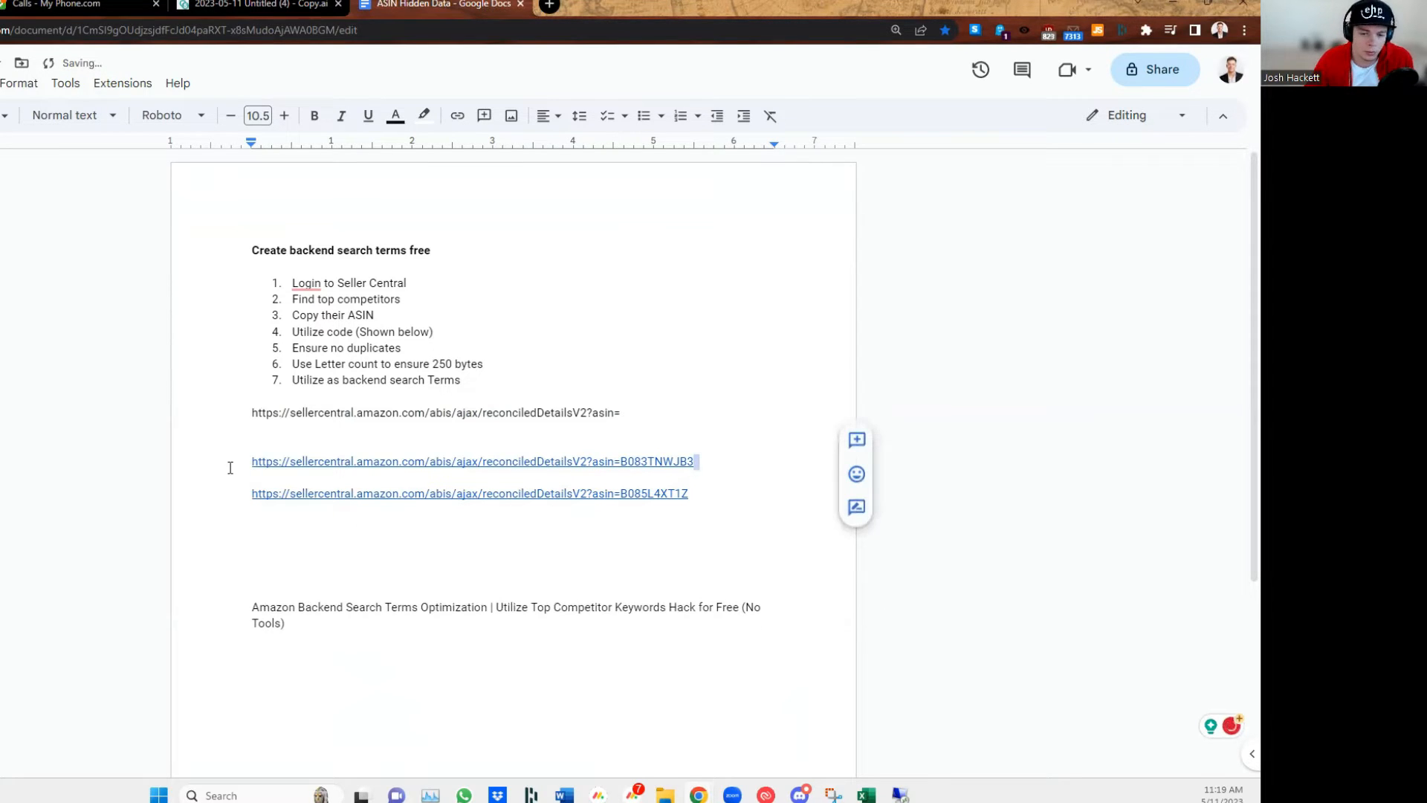
- Copy the B083TNWJB3 lookup URL from the guide and load it in the Zealous Nutrition tab of the remote desktop's browser
drag(230, 468, 695, 462)
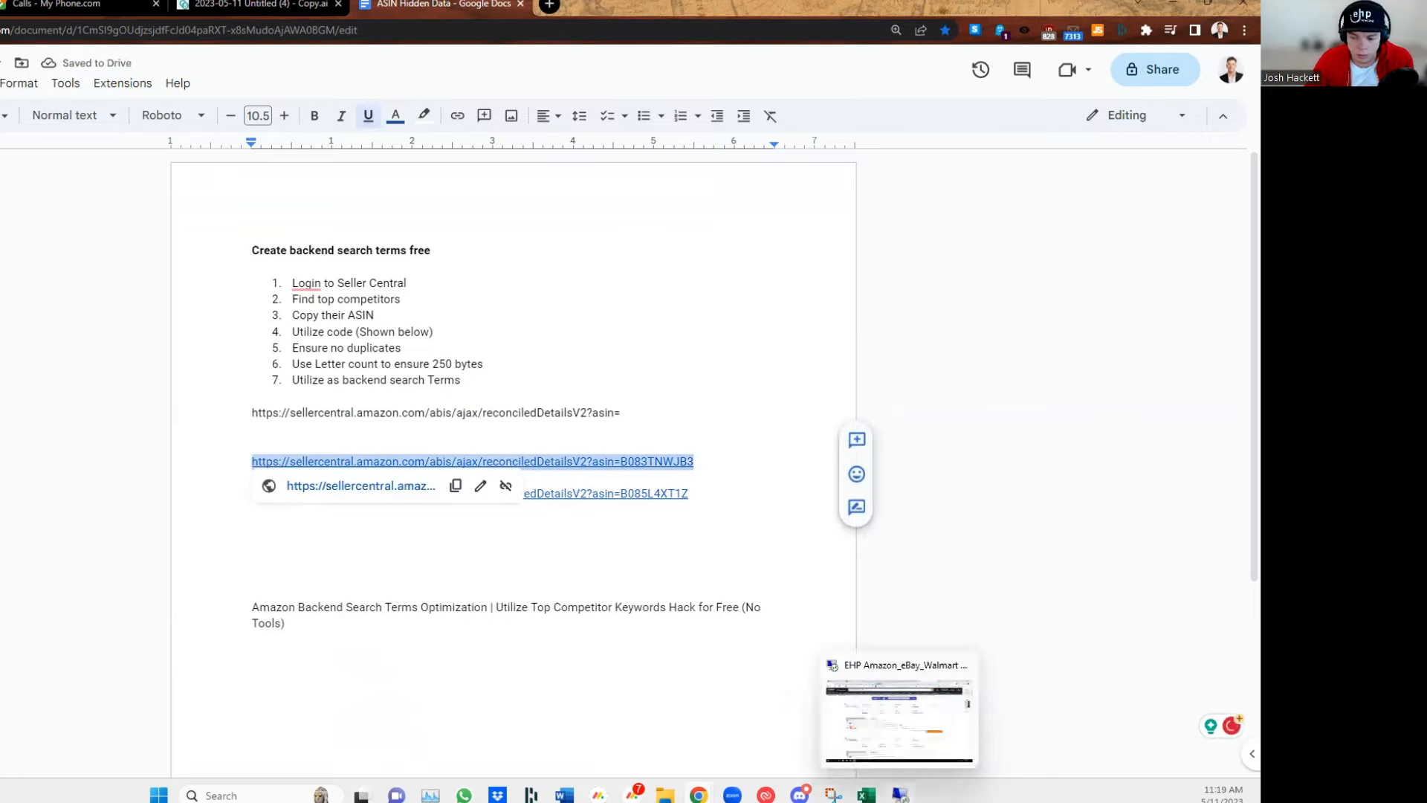
click(903, 669)
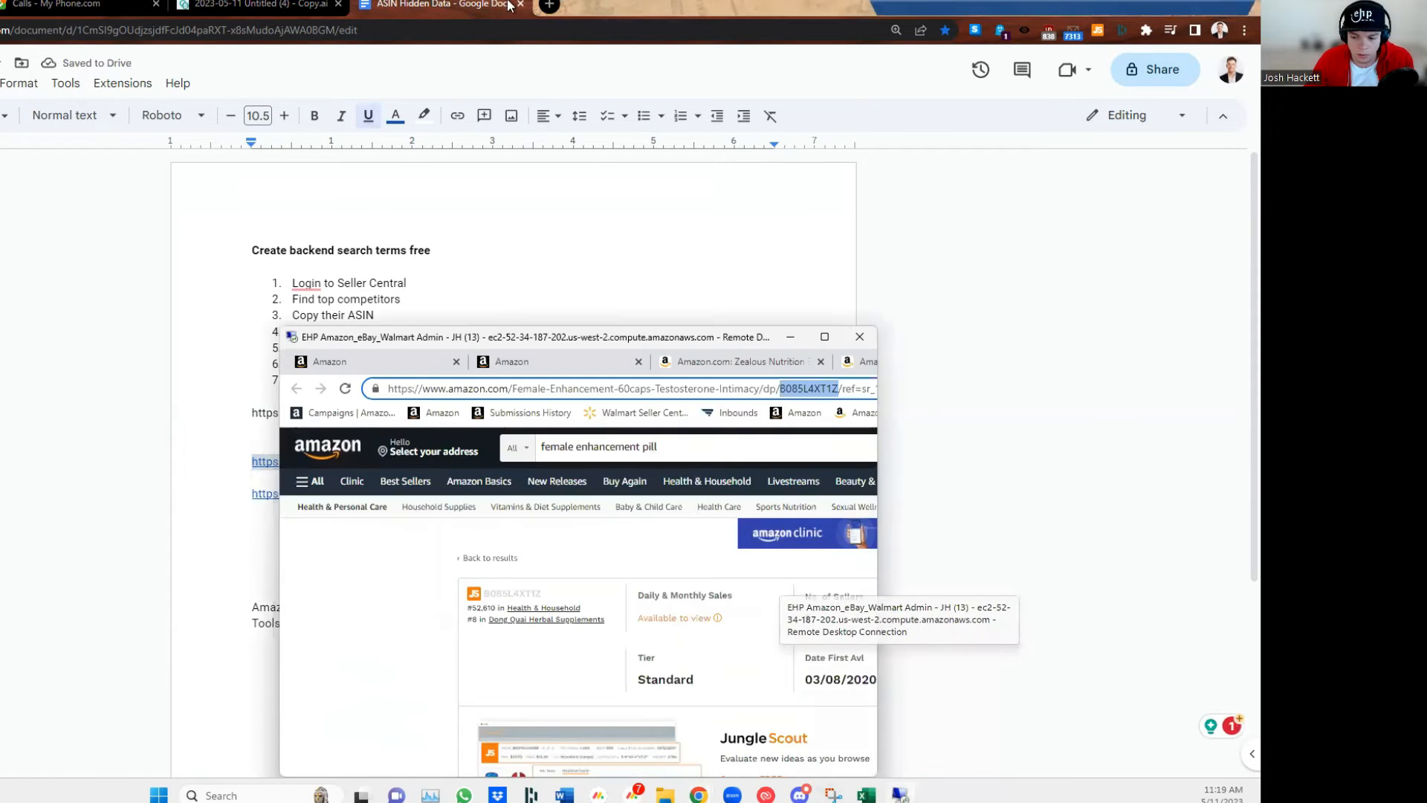
click(620, 6)
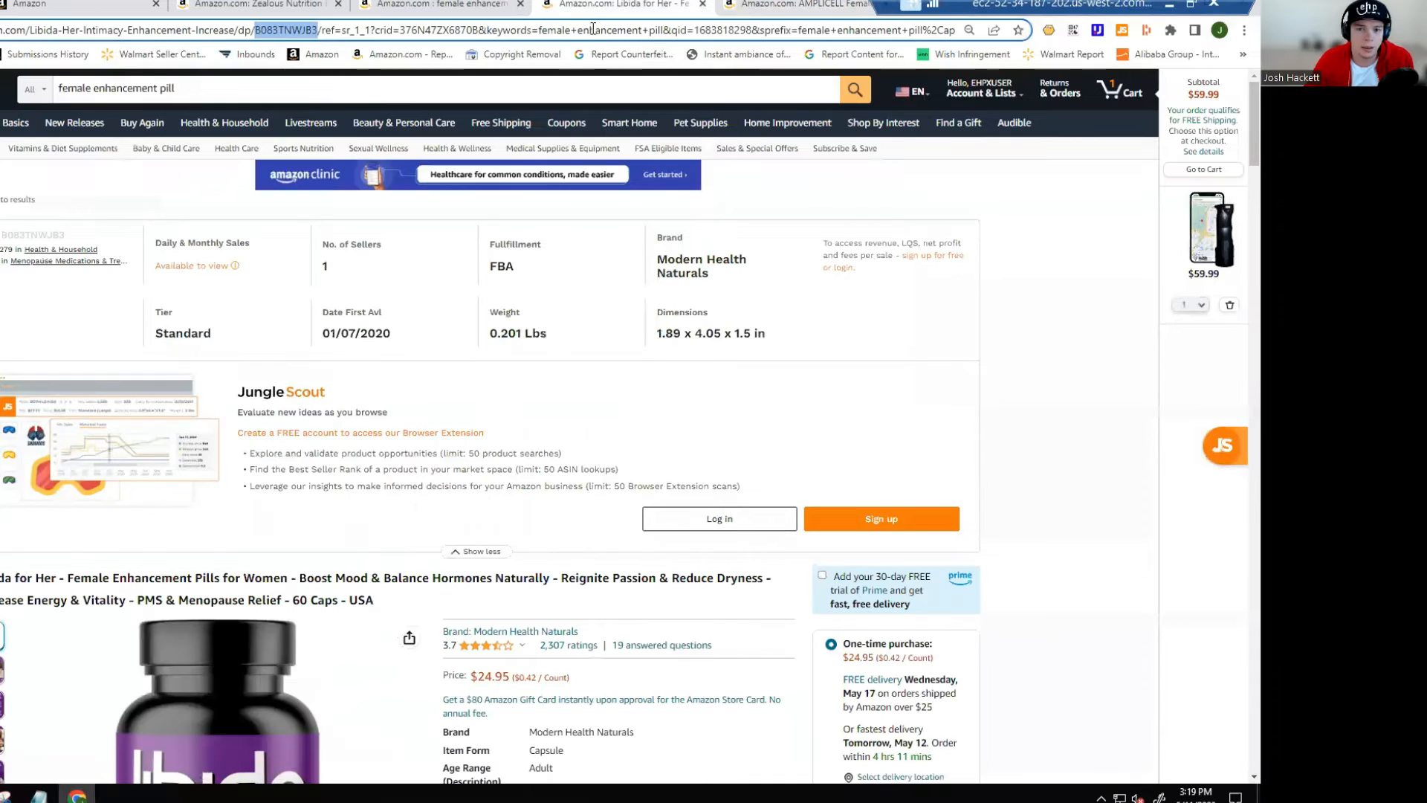
click(593, 28)
key(ctrl+a)
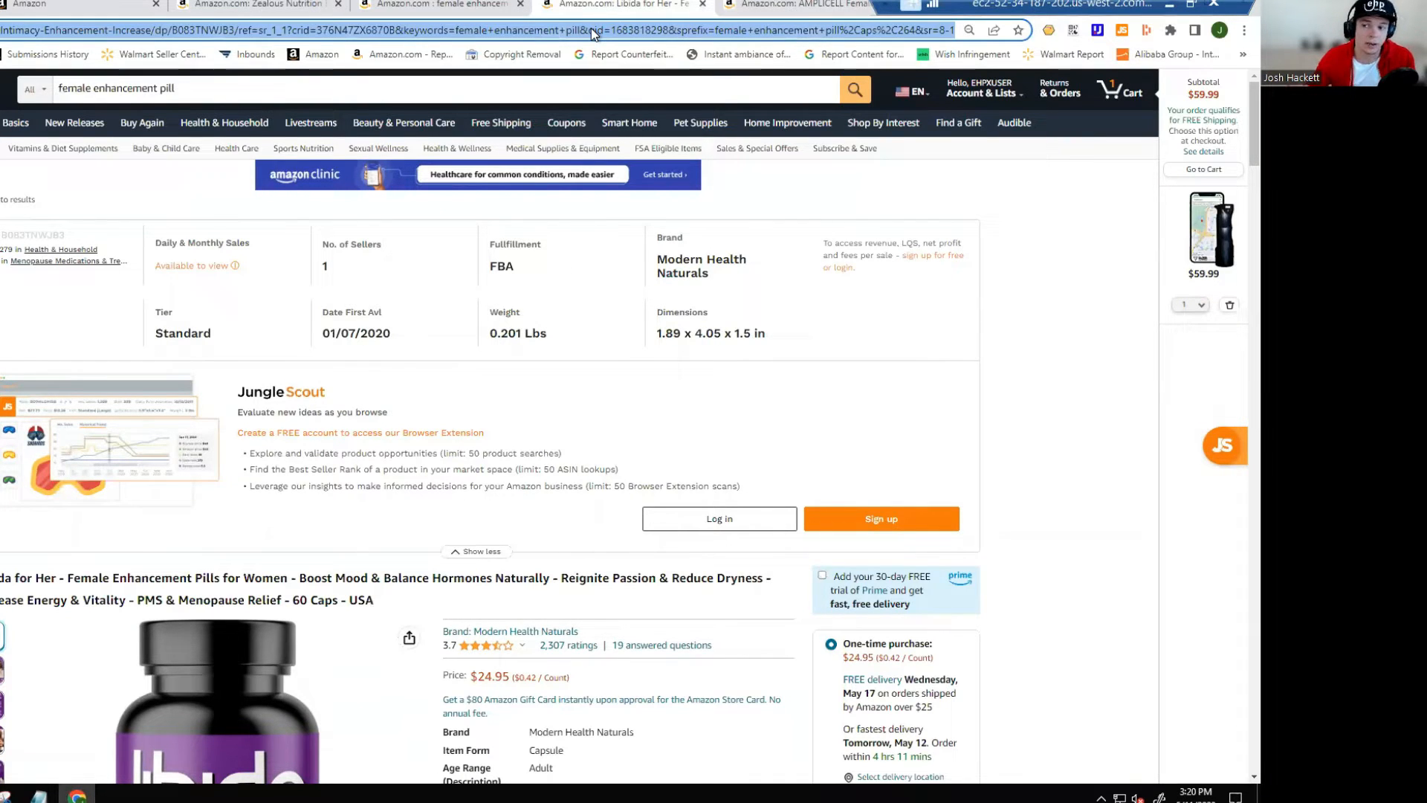
click(127, 8)
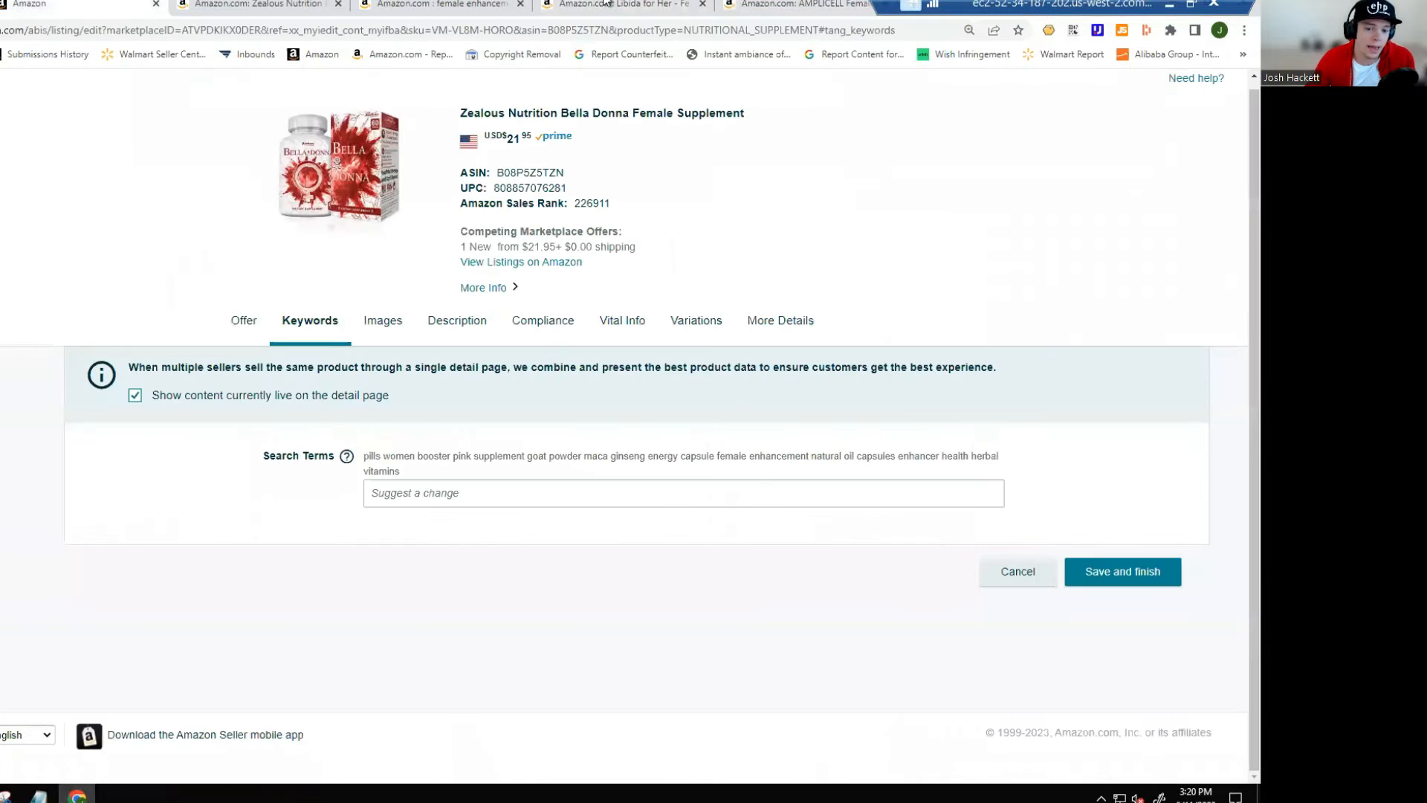
click(236, 4)
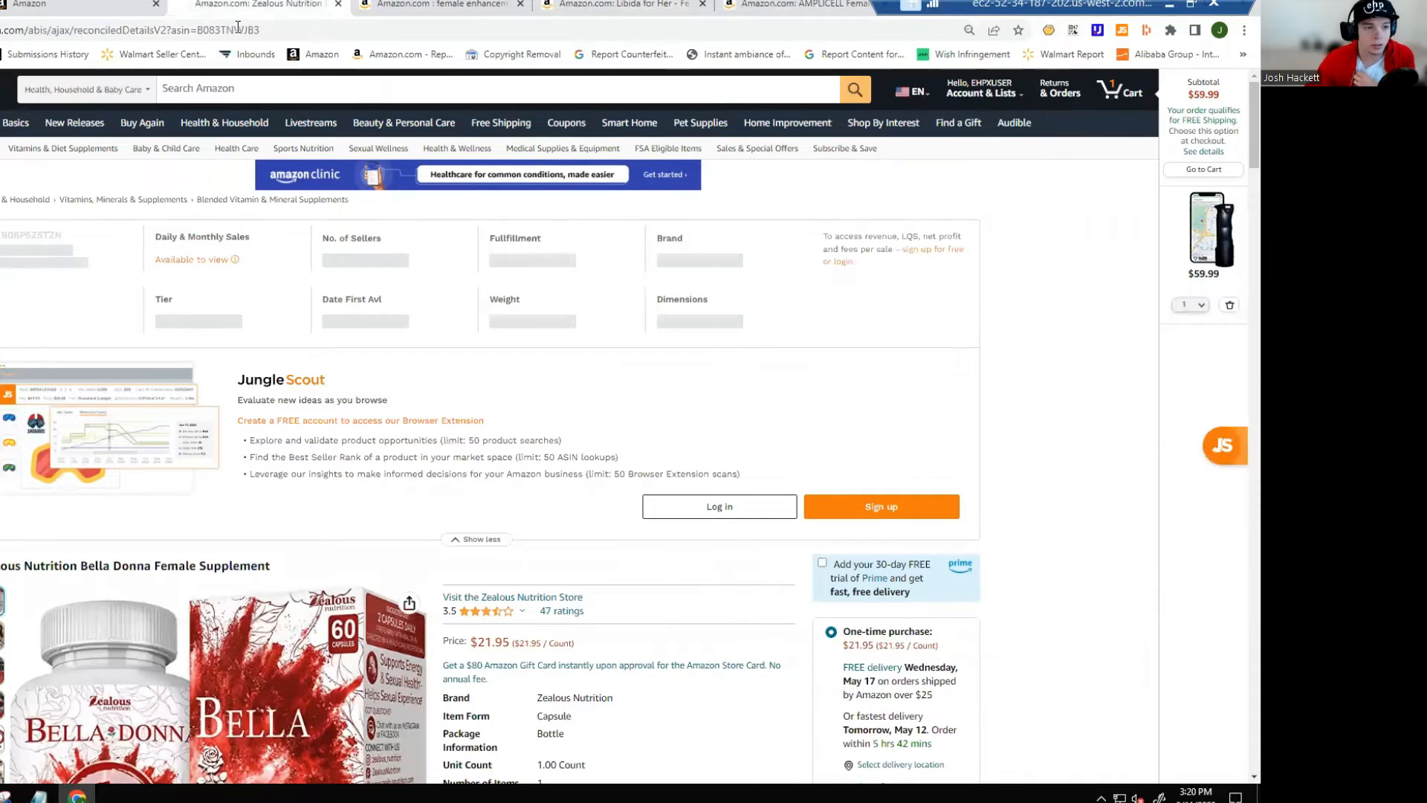
key(Return)
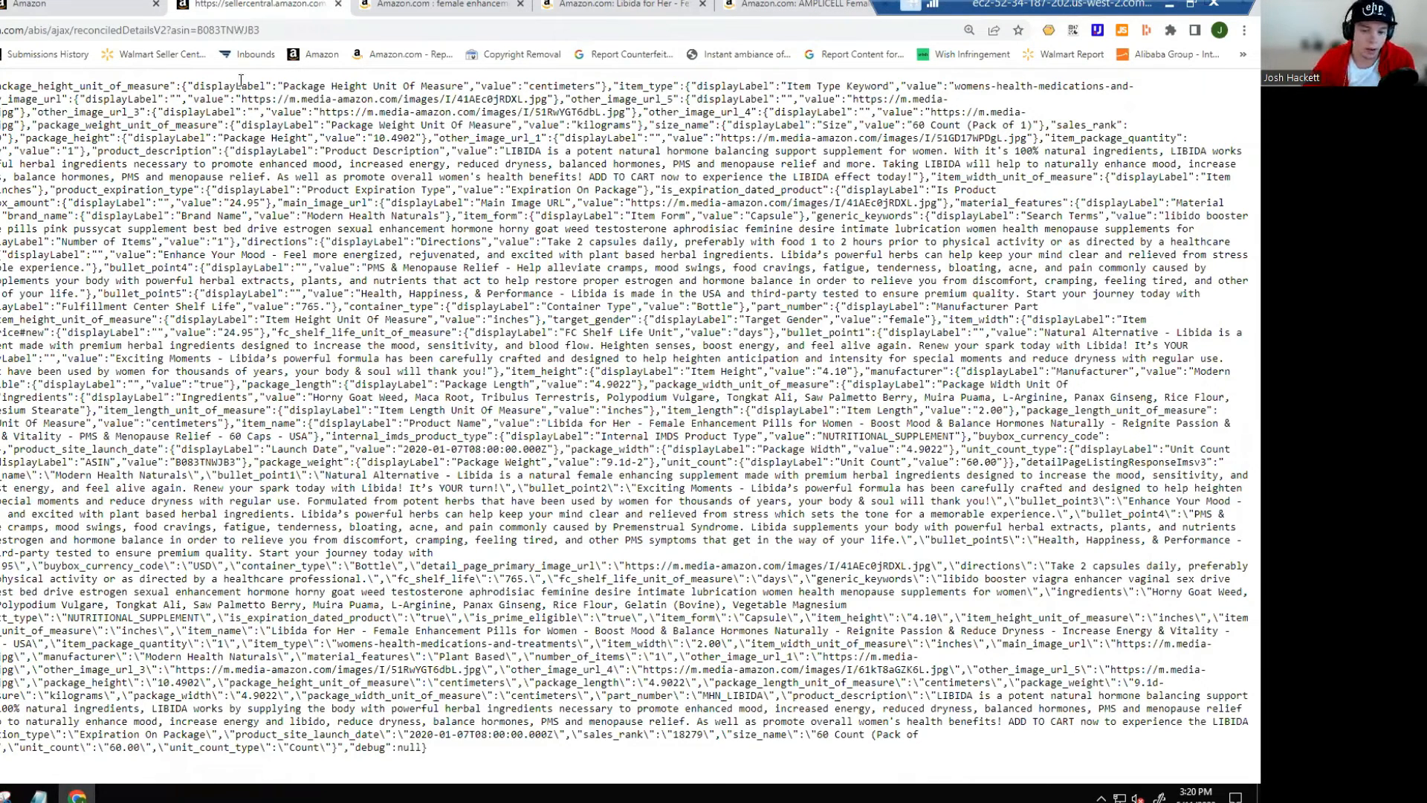
drag(458, 461, 1028, 462)
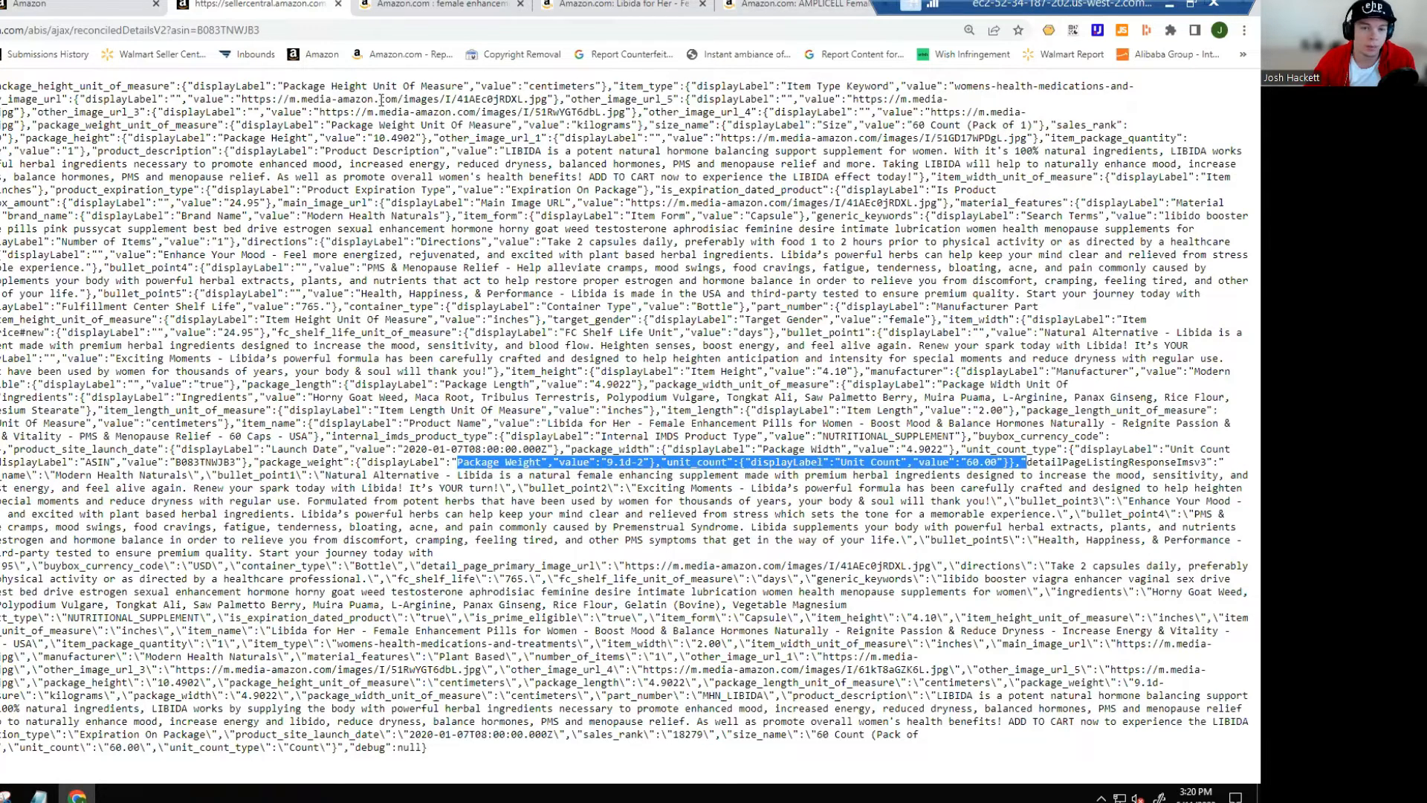
click(276, 28)
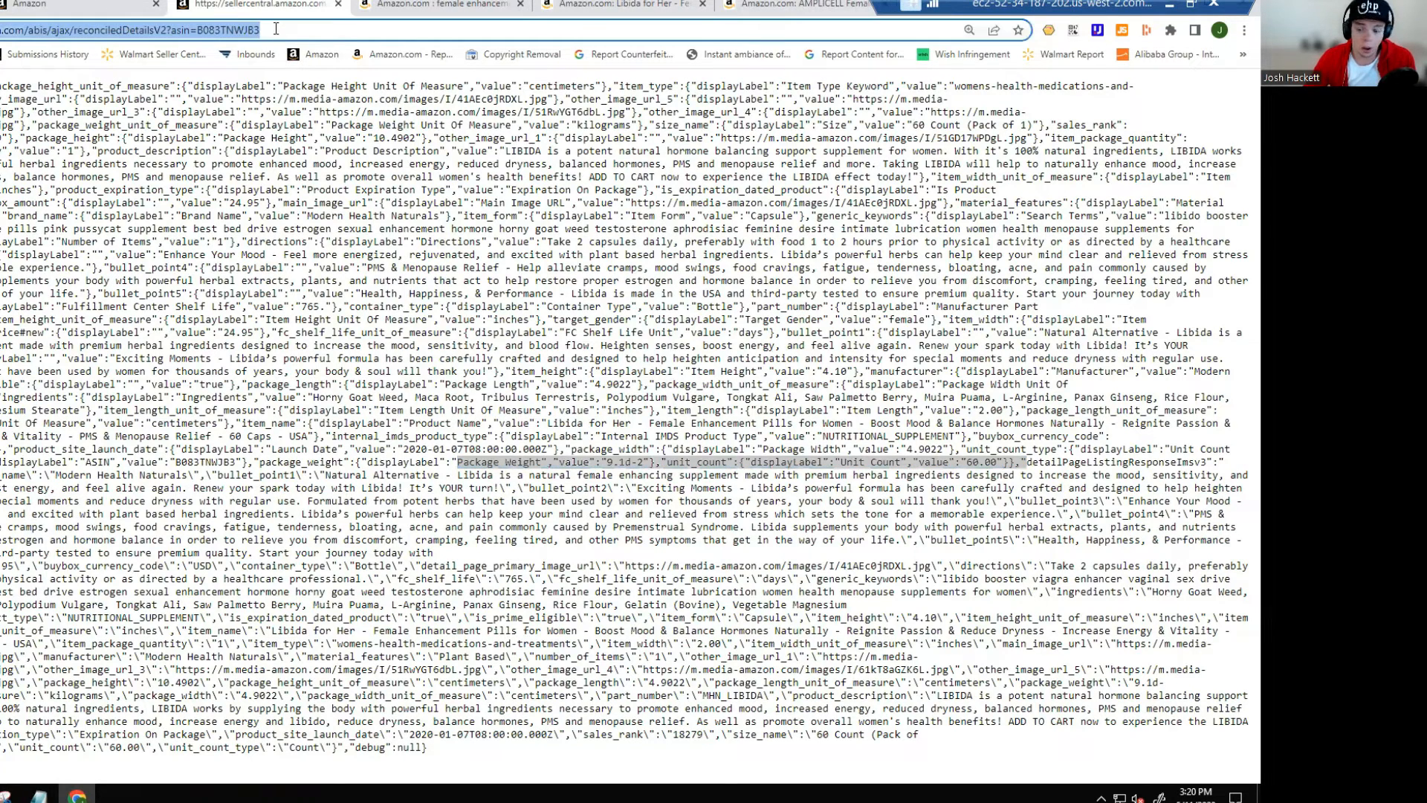
key(Return)
click(275, 28)
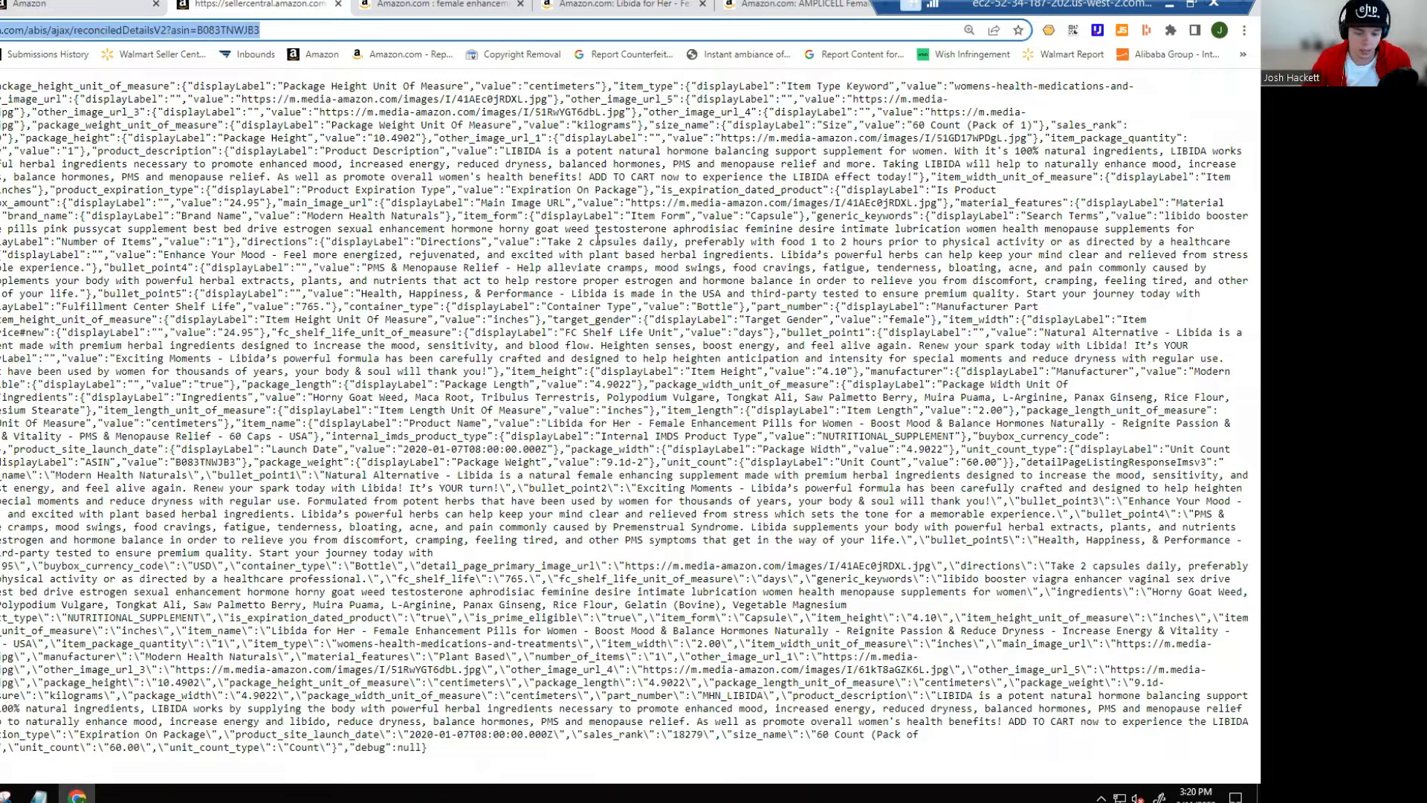
- Find "search" in the B083TNWJB3 page data and copy its Search Terms value into the Google Docs guide below the lookup URLs
click(598, 239)
key(ctrl+f)
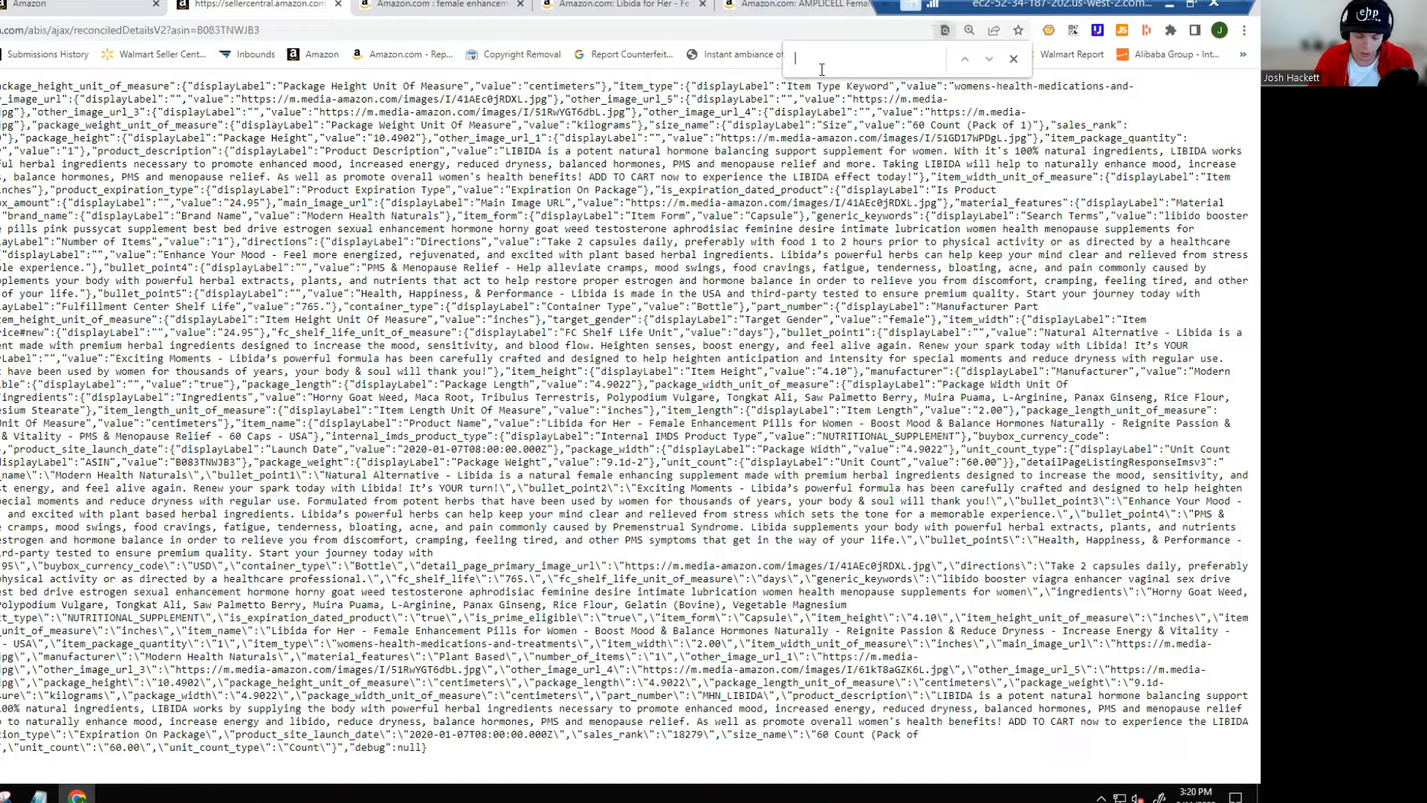
text(search)
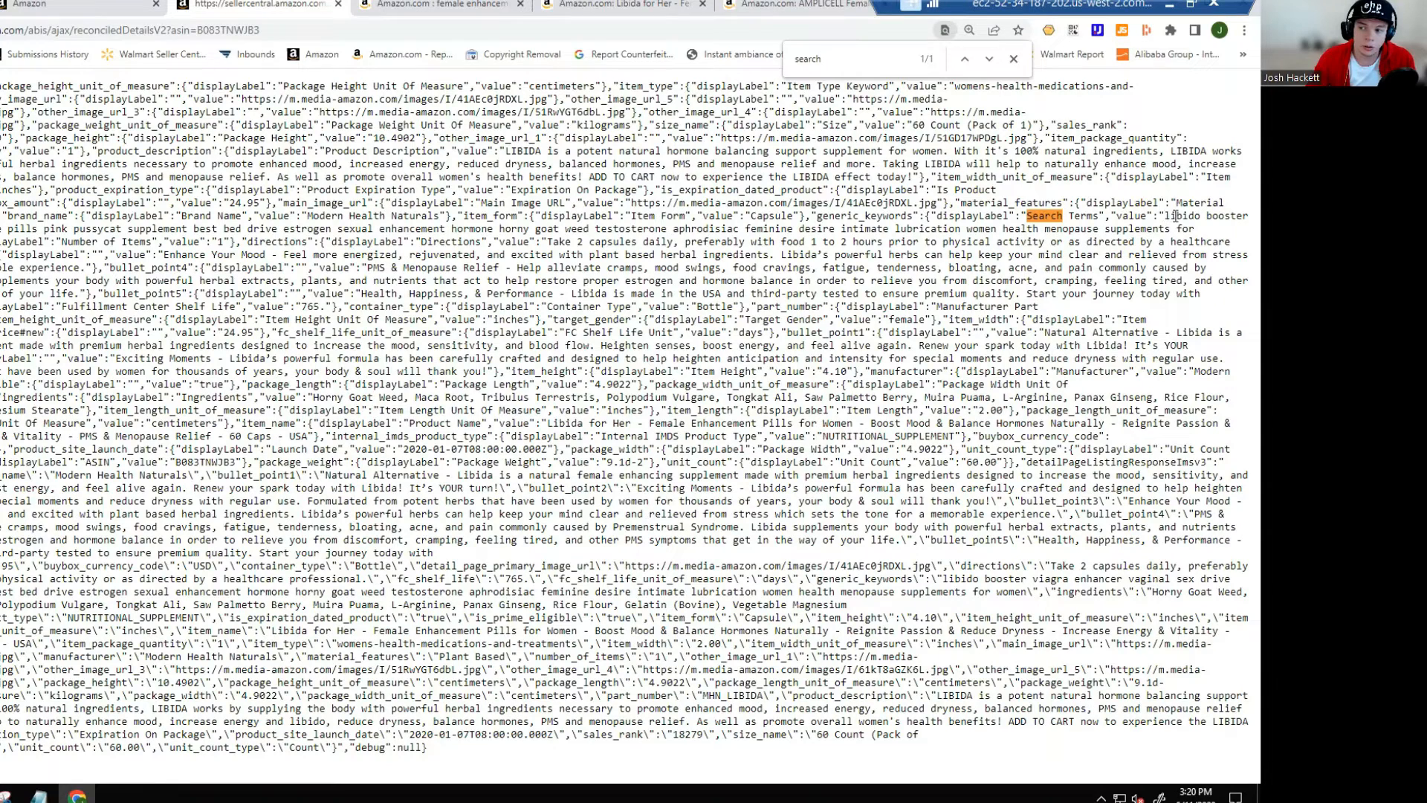
drag(1165, 215, 1206, 231)
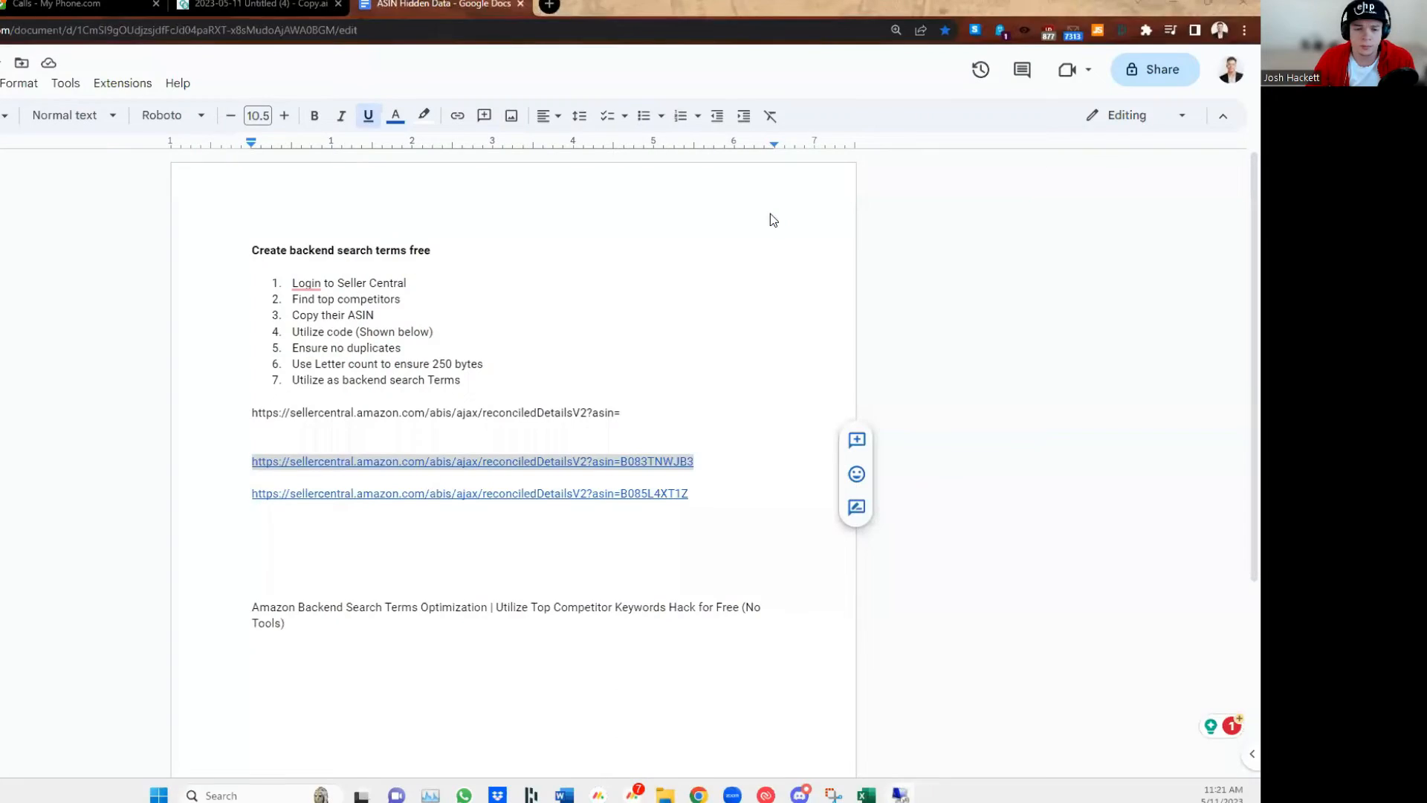
click(327, 542)
key(ctrl+v)
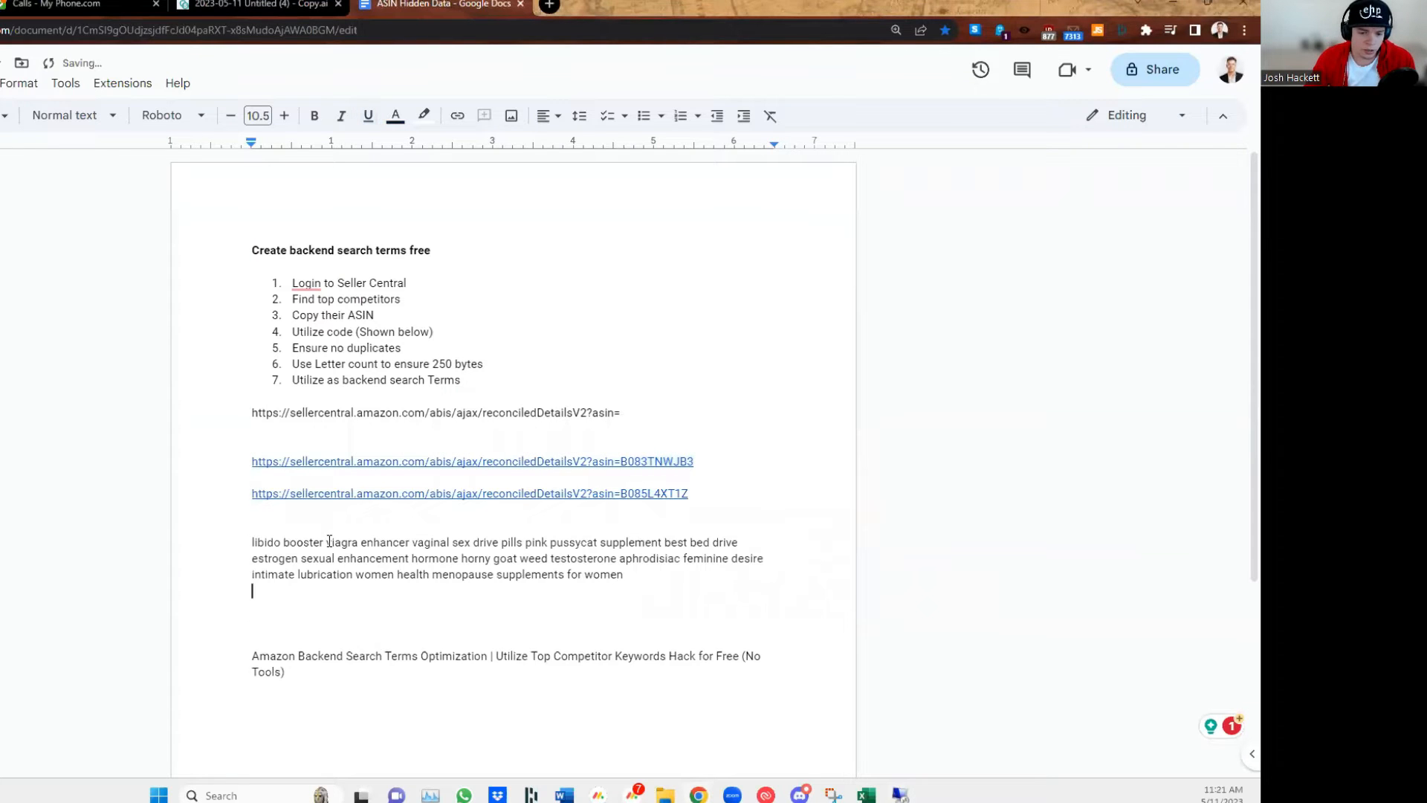
key(Return)
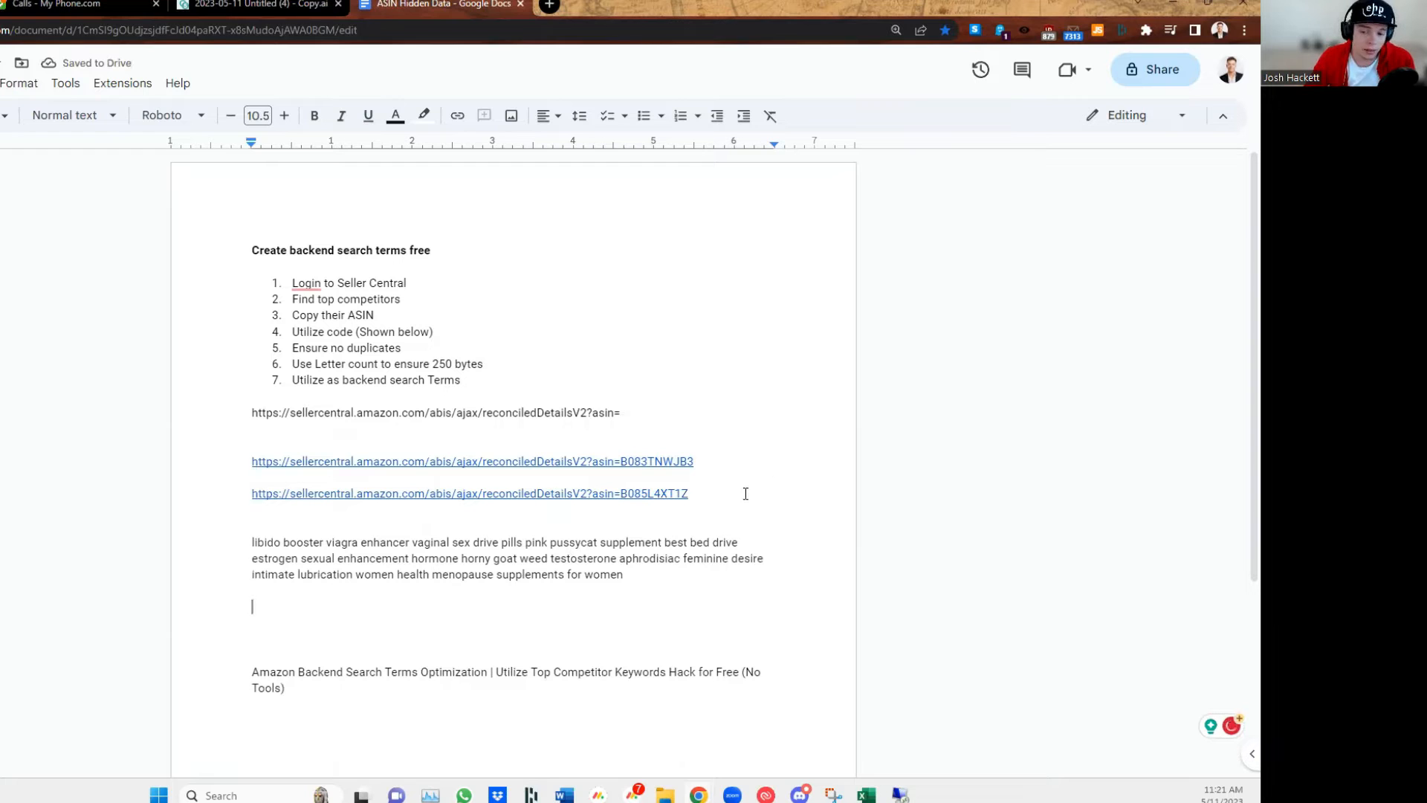
- Copy the B085L4XT1Z lookup URL from the guide and load it in the remote desktop's browser, replacing the previous lookup page
drag(707, 494, 251, 496)
key(alt+Tab)
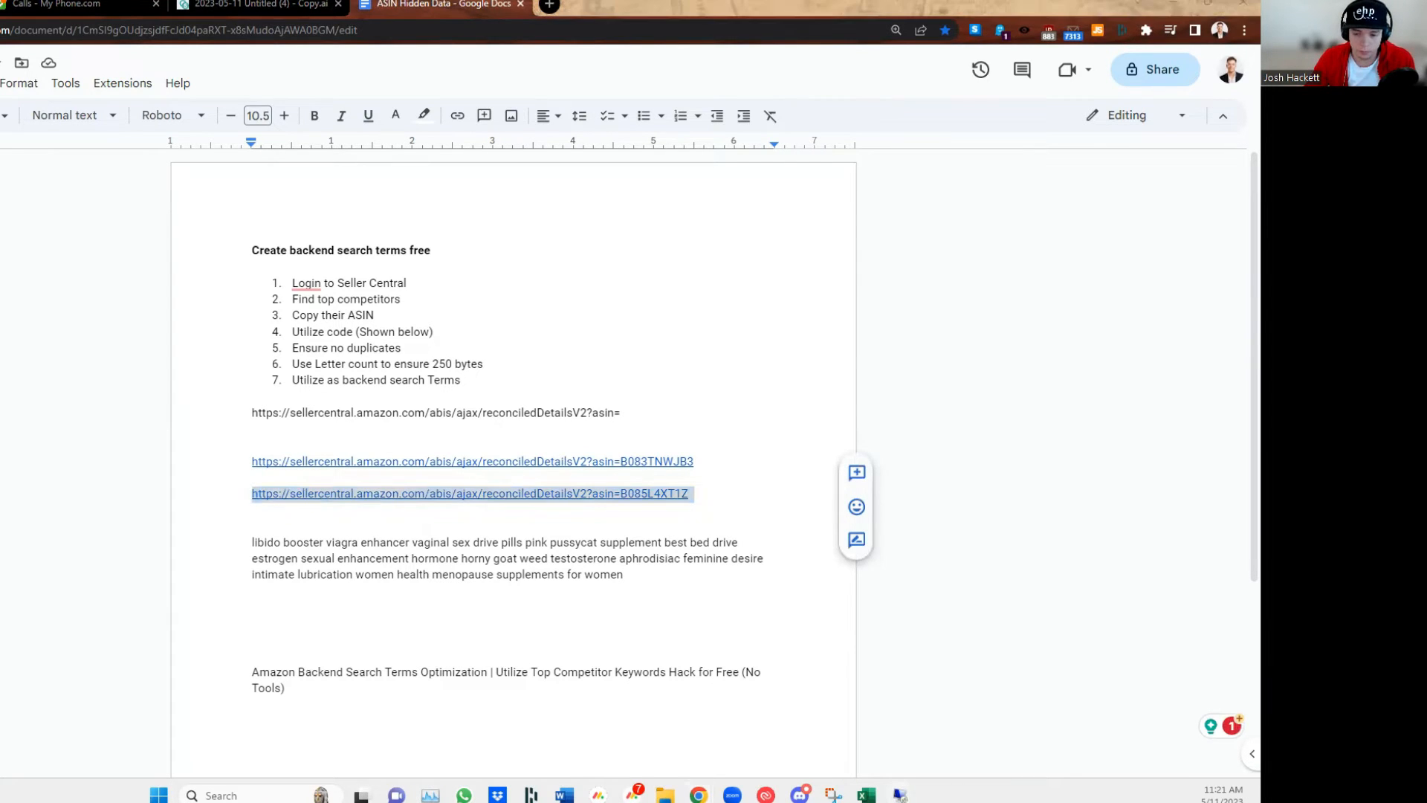
key(super+Up)
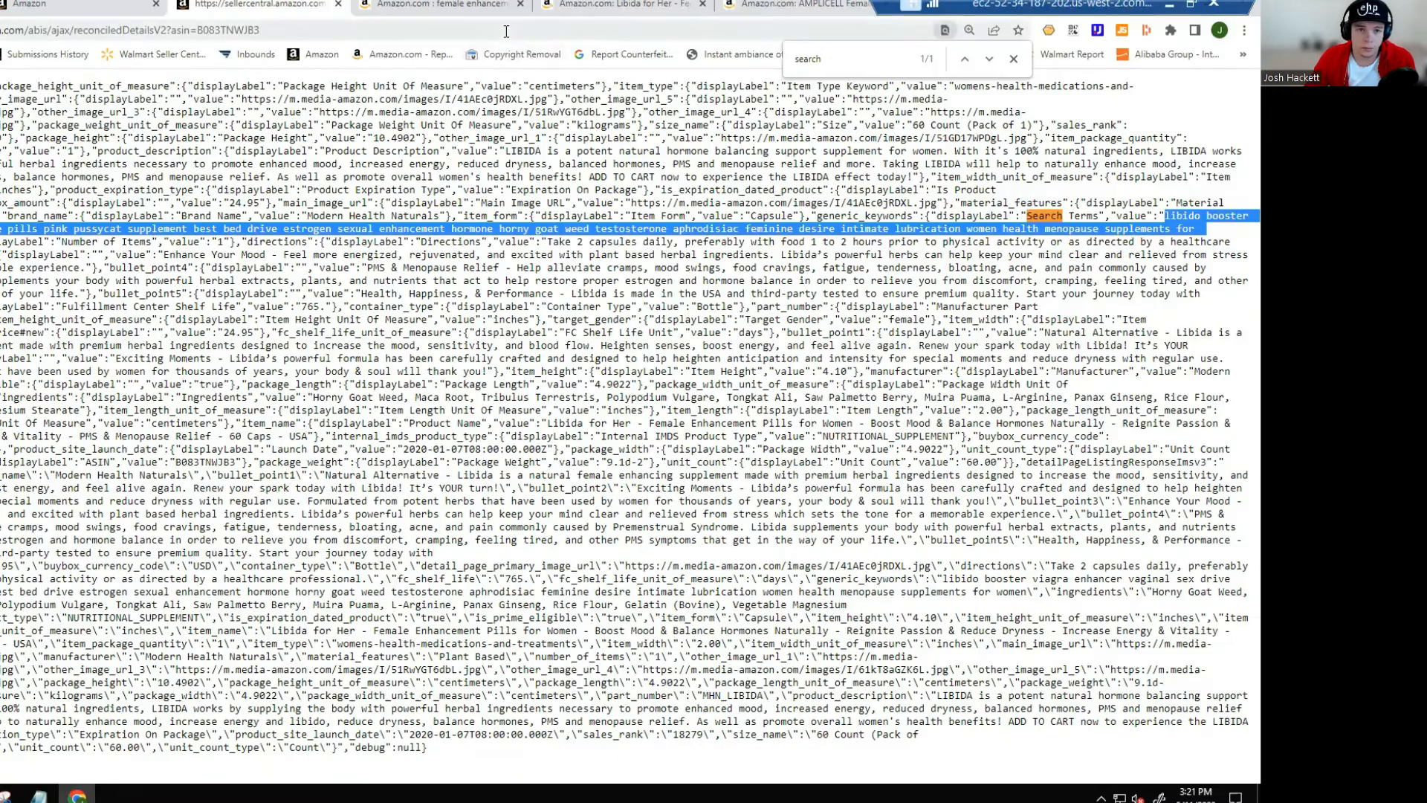
click(505, 31)
key(ctrl+v)
key(Return)
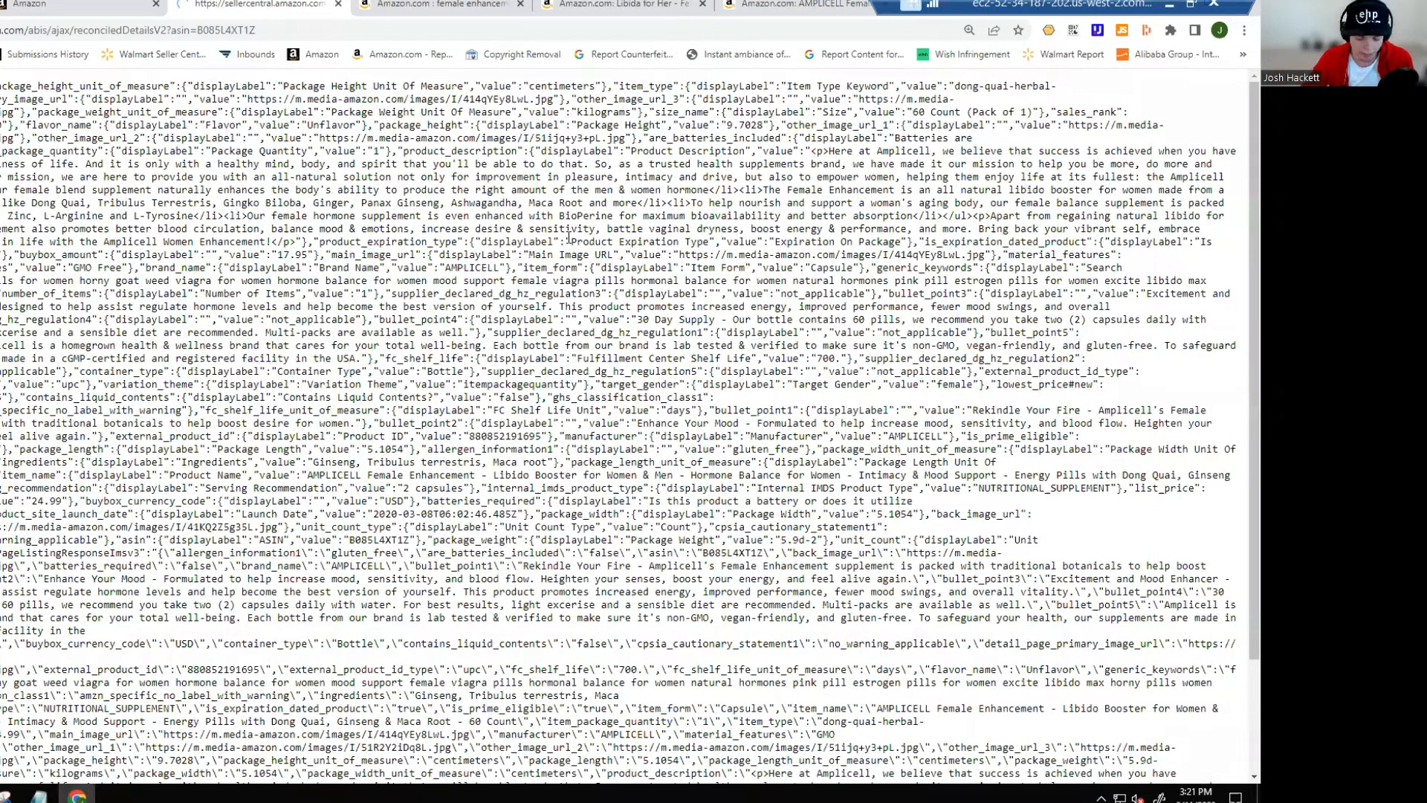
- Find "search" in the B085L4XT1Z page data and copy its Search Terms value into the Google Docs guide below the first keyword paragraph
key(ctrl+f)
text(sear)
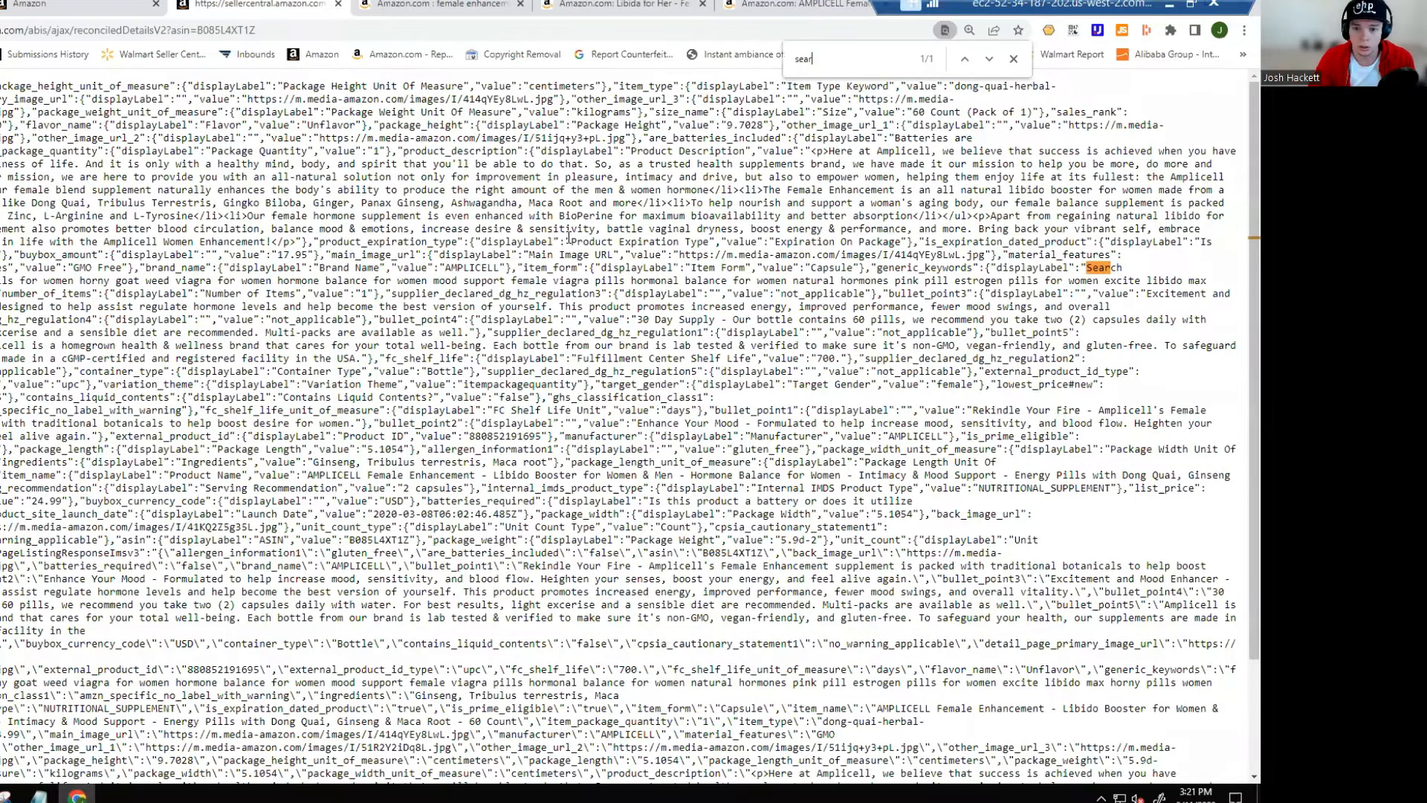
text(ch)
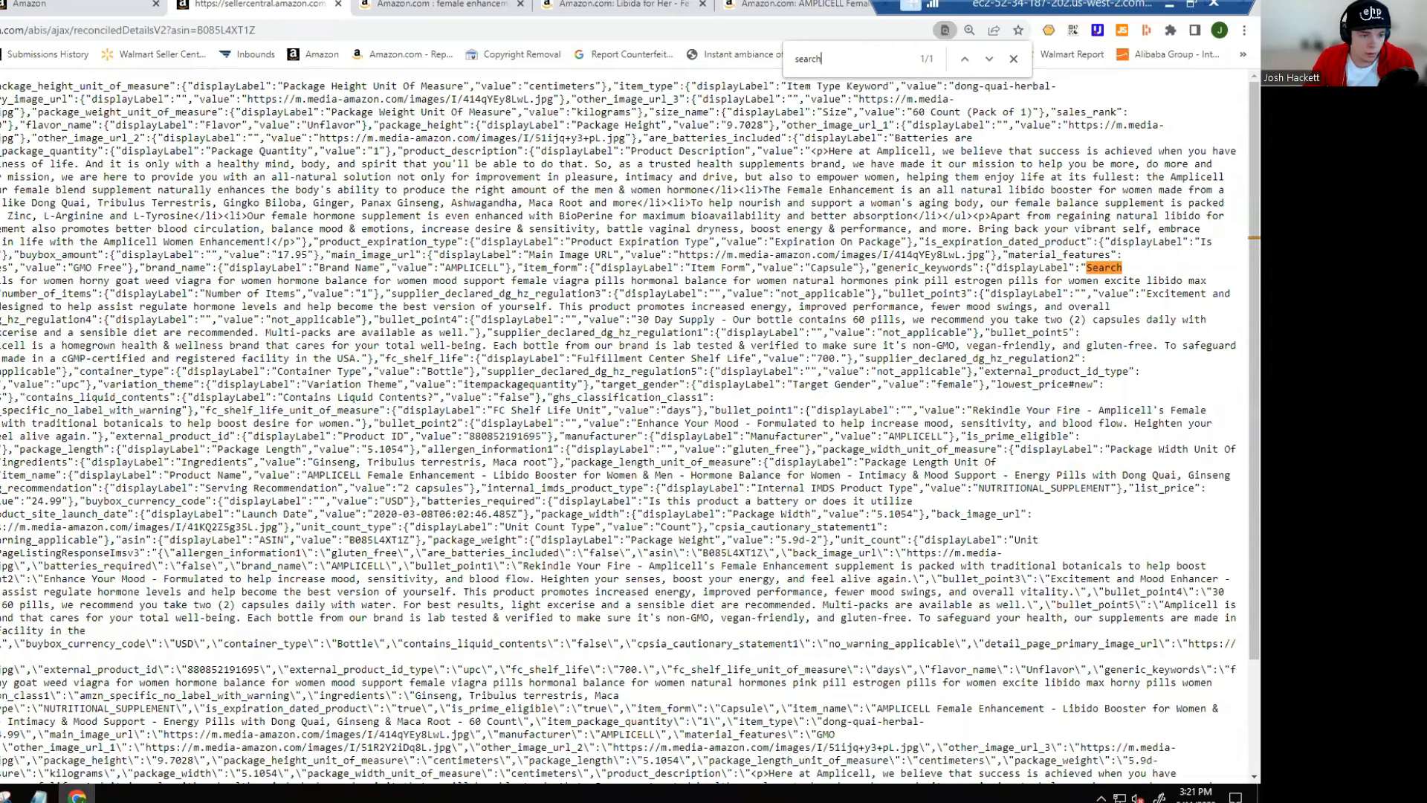
triple_click(609, 280)
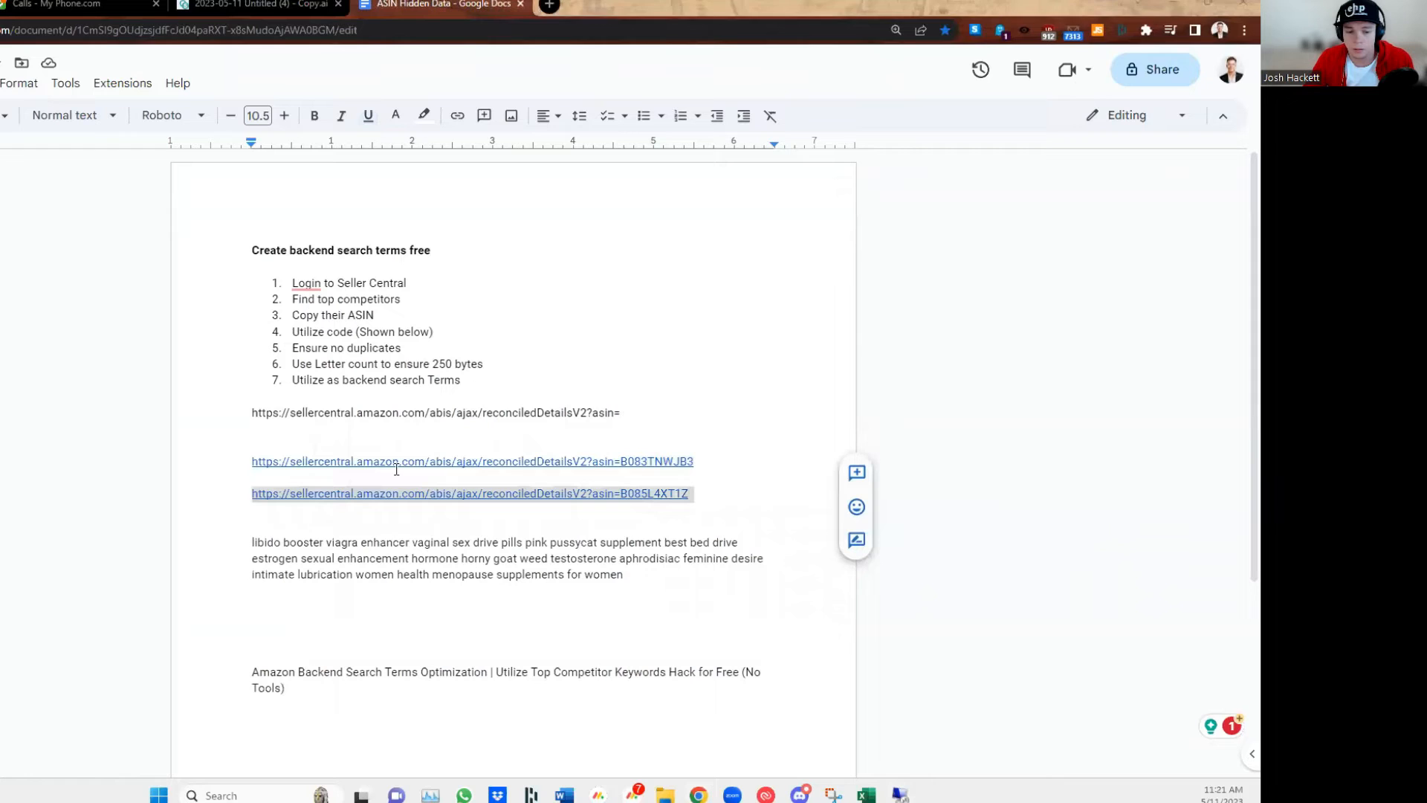
click(1169, 5)
click(328, 601)
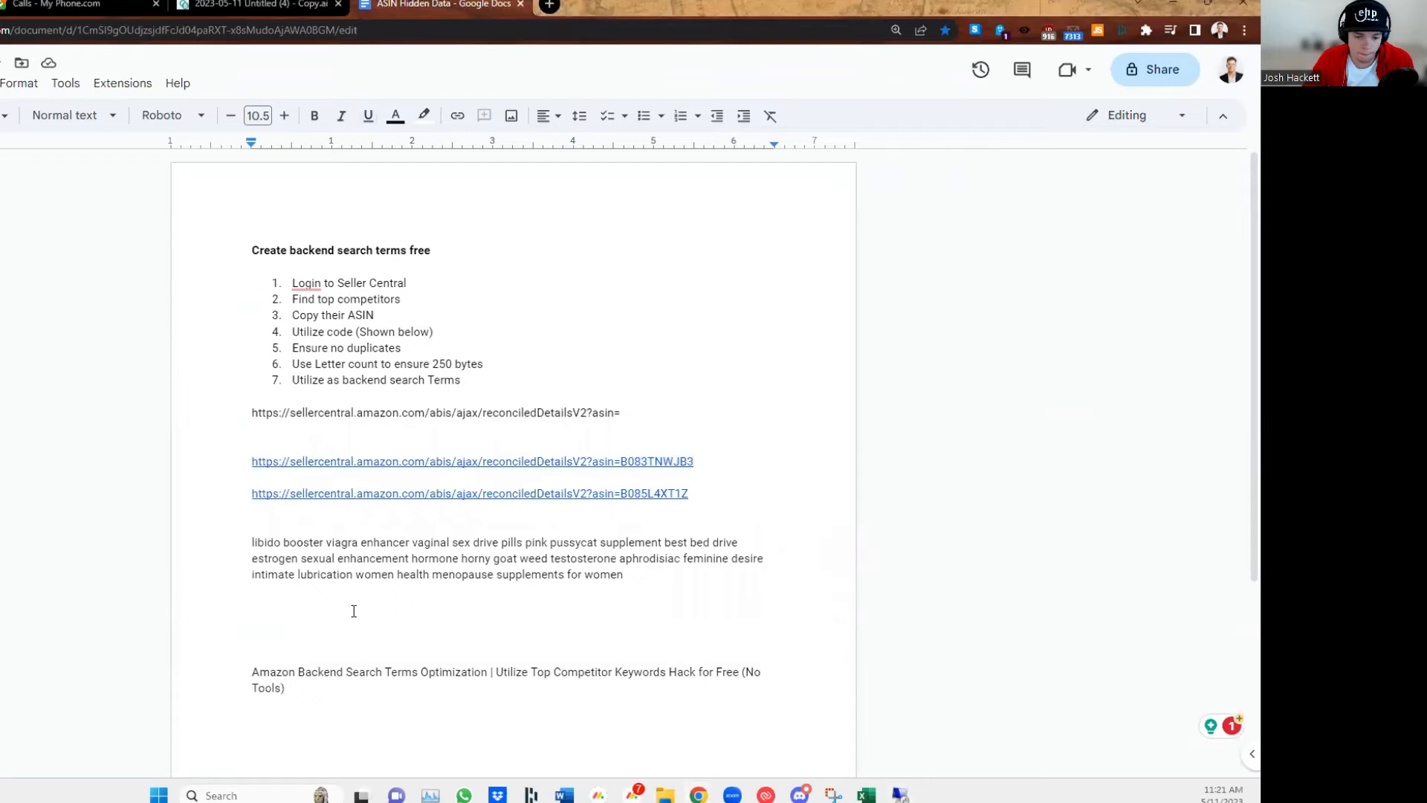
text(female viagra pills for women horny goat weed viagra for women hormone balance for women mood support female viagra pills hormonal balance for women natural hormones pink pill estrogen pills for women excite libido max horny pills women aphrodisiac)
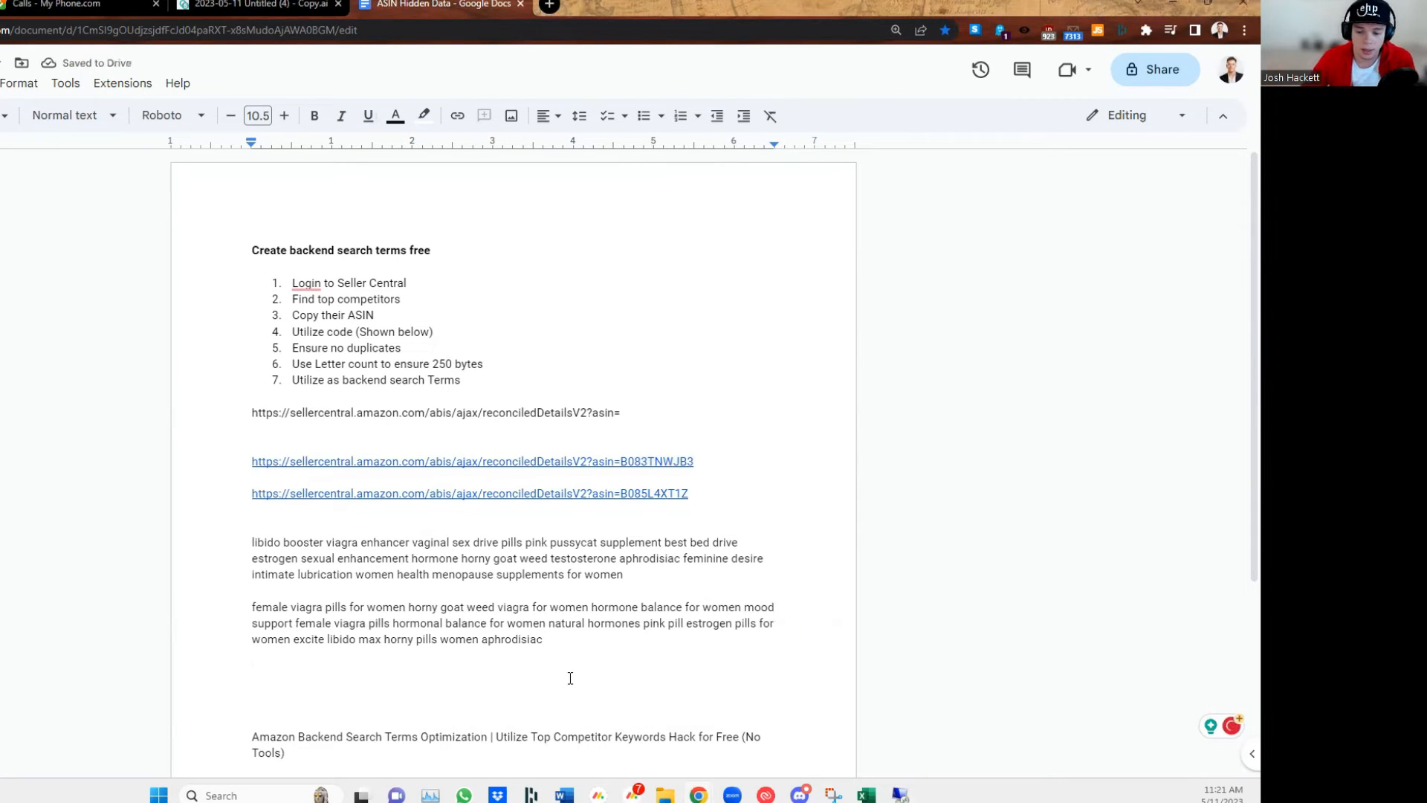
scroll(566, 639, down, 2)
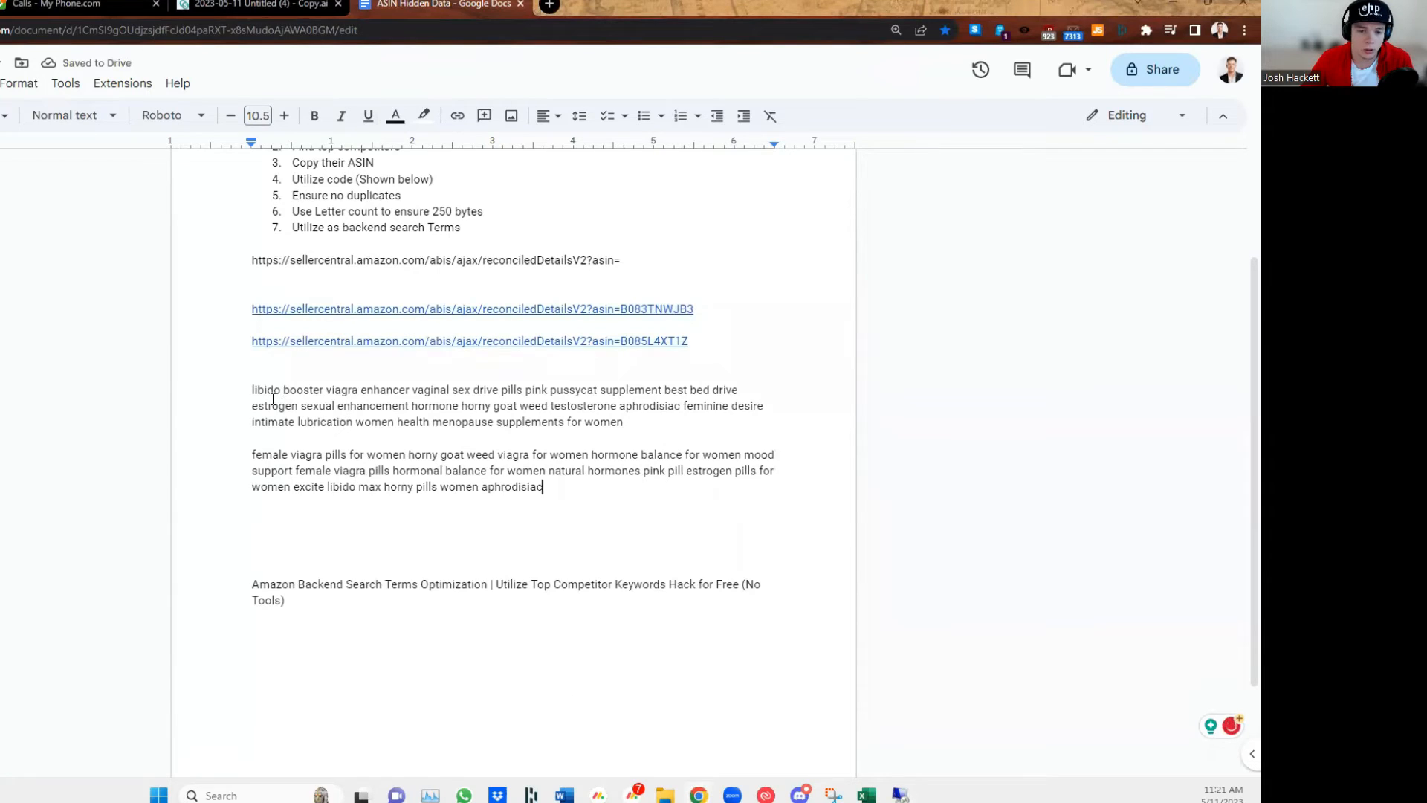
shift+click(254, 390)
scroll(267, 393, up, 1)
click(293, 255)
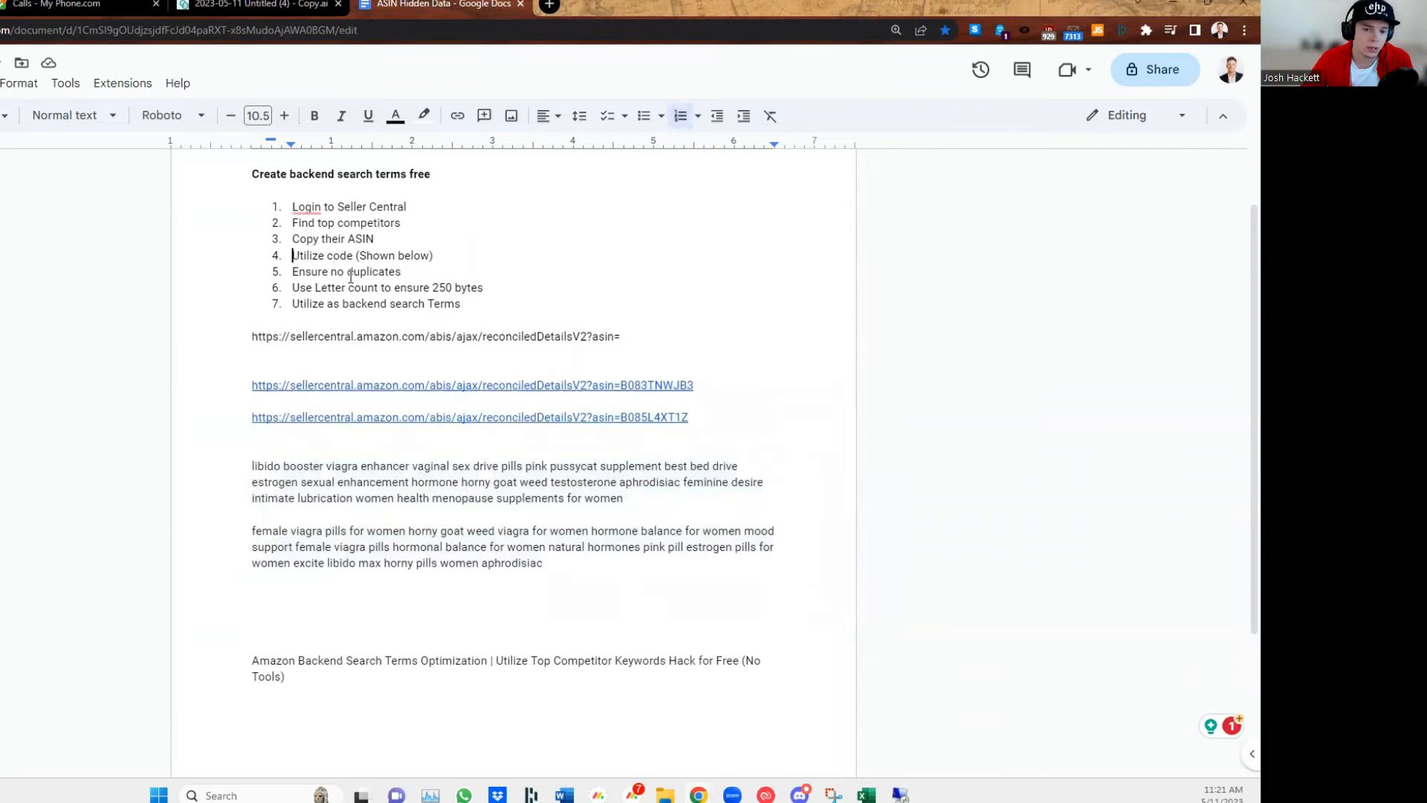
- Highlight the guide's instructions on avoiding duplicates and using a letter count to ensure 250 bytes
shift+click(401, 272)
click(576, 589)
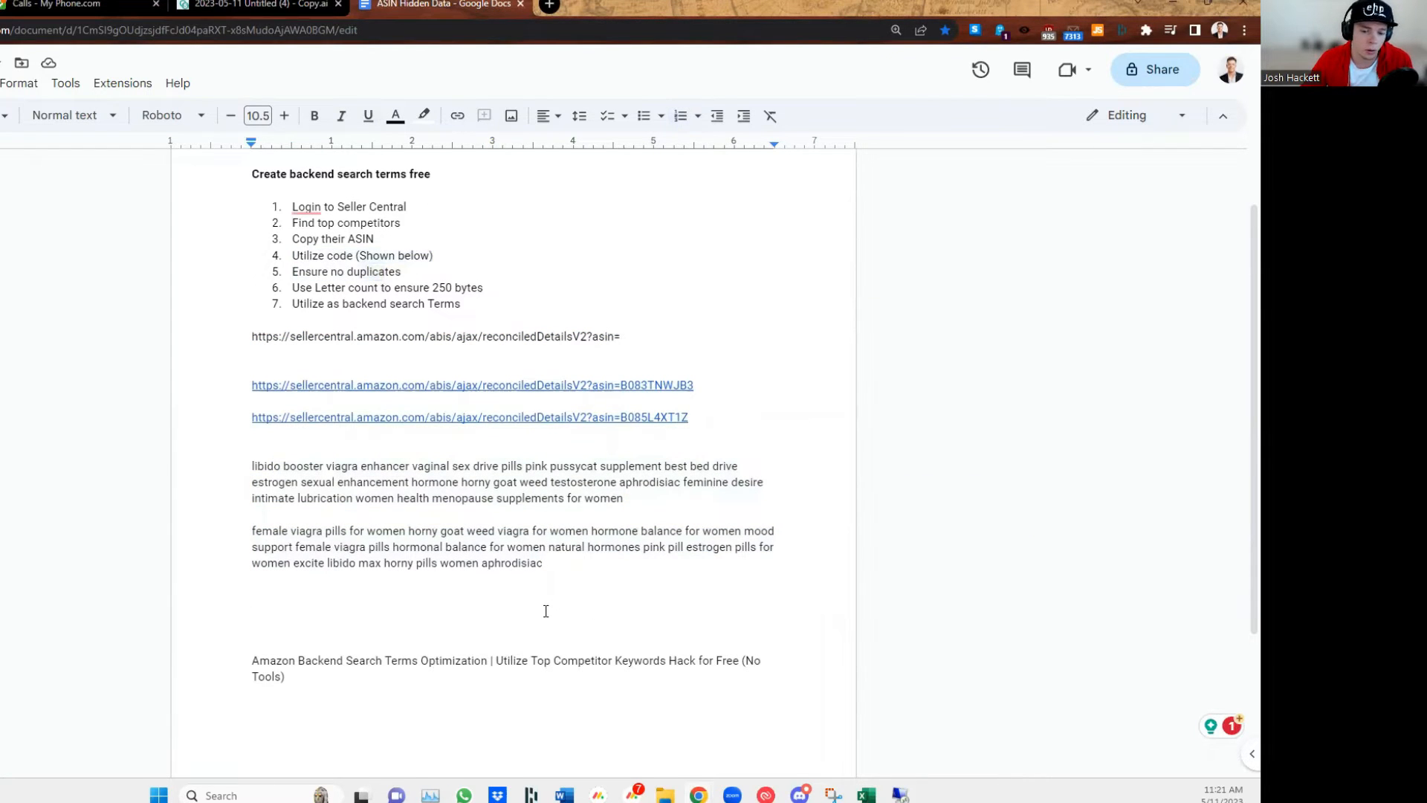
scroll(547, 606, down, 1)
drag(483, 212, 323, 205)
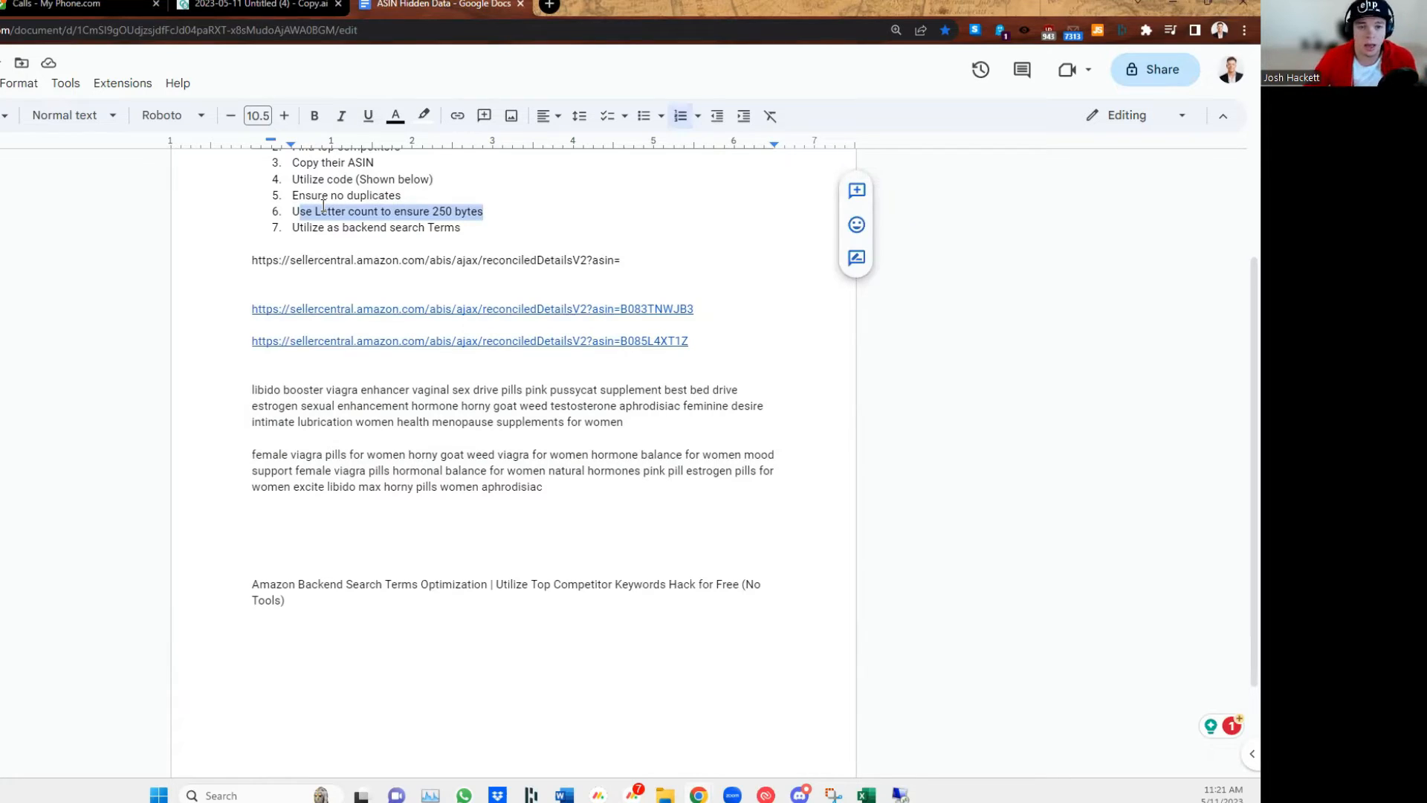
- Switch to the remote desktop's browser and open the LetterCount.com character counter in the Amazon female enhancement search tab
key(alt+Tab)
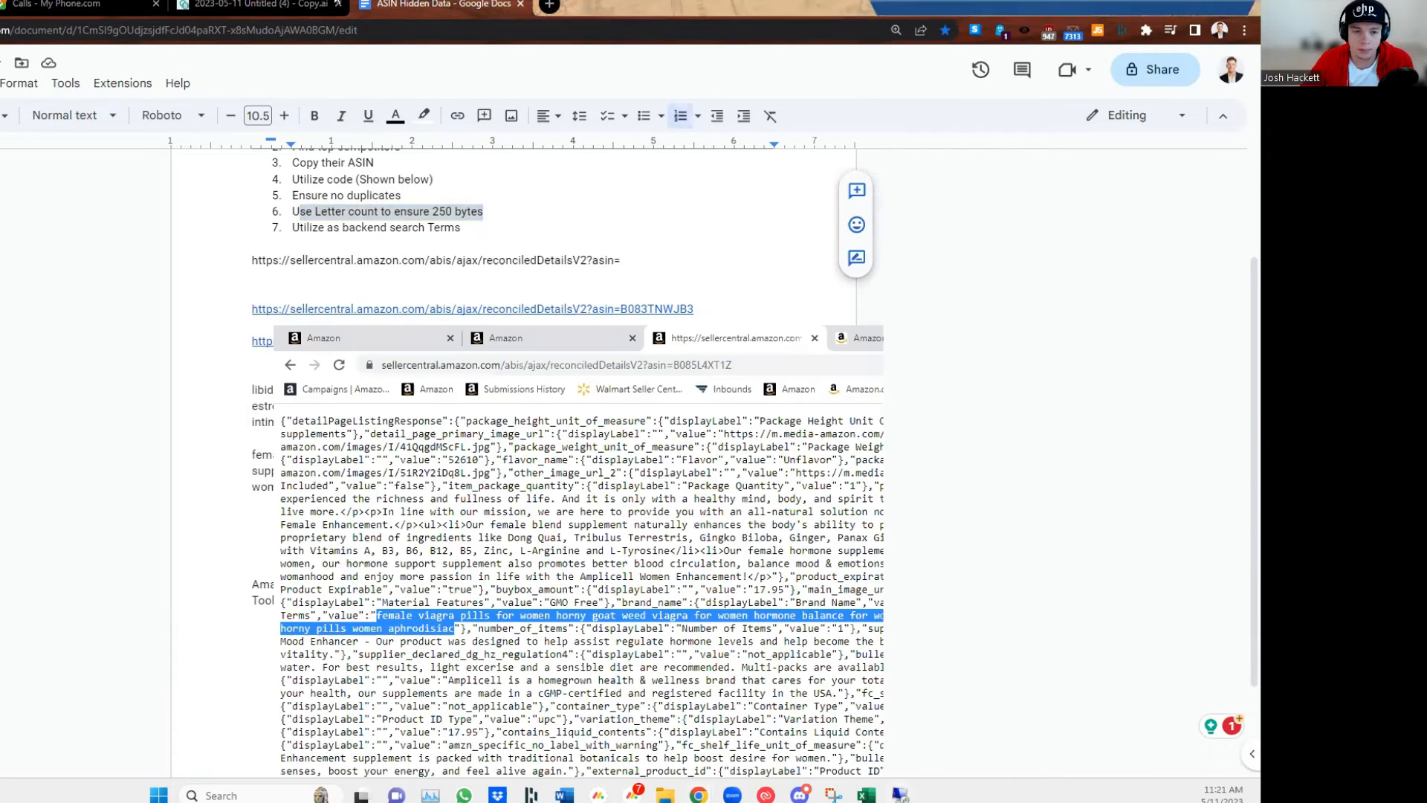
key(alt+Tab)
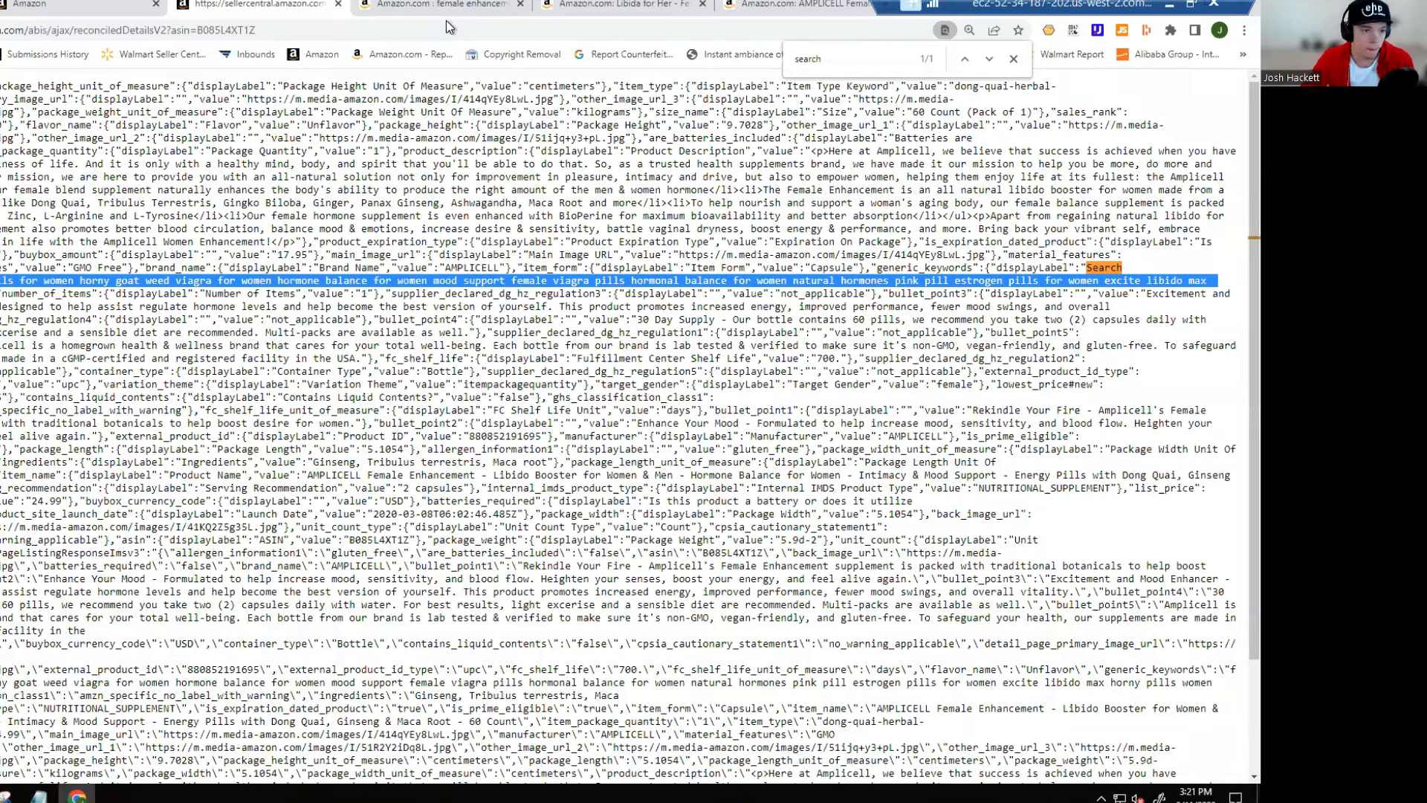
click(446, 20)
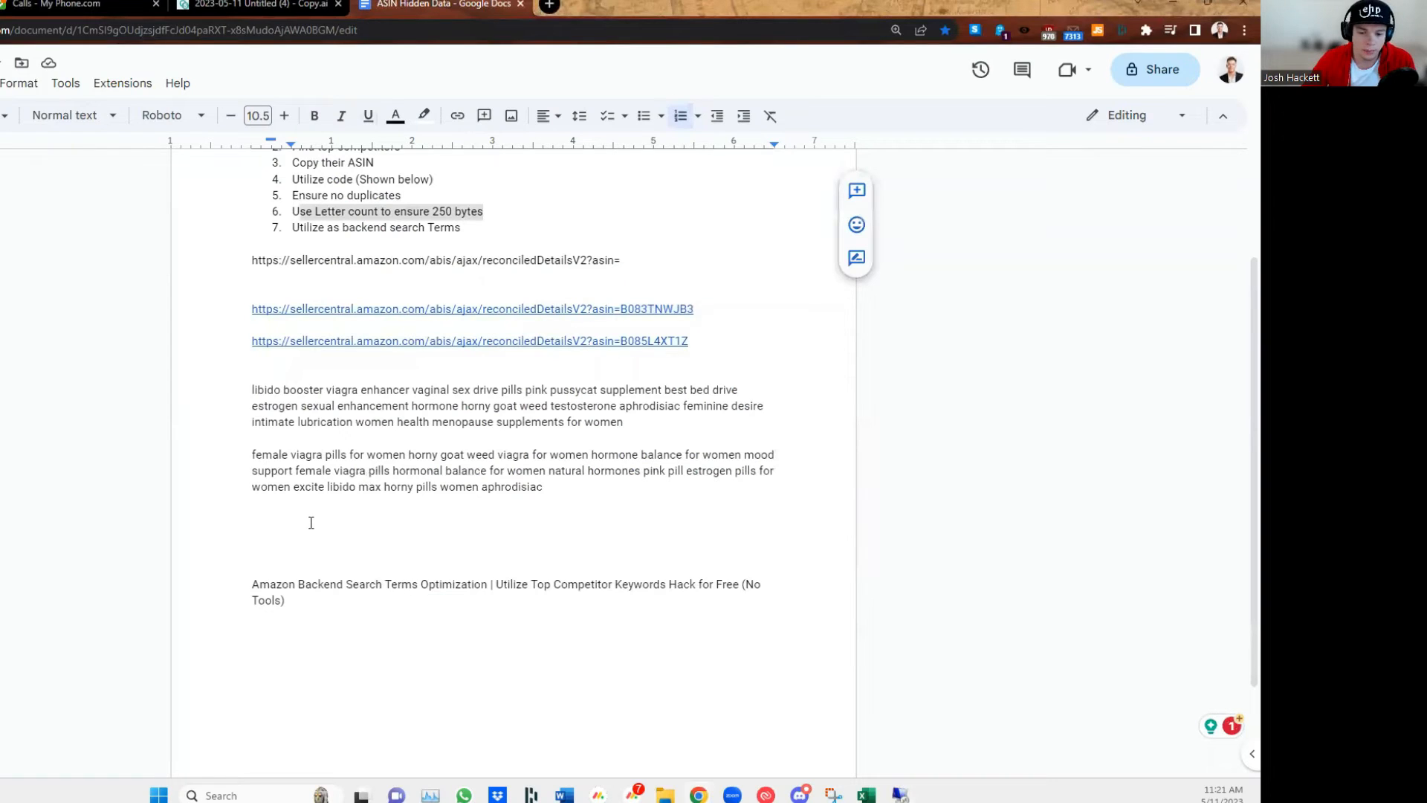
- Start a combined keyword line below the second competitor paragraph in the Google Docs guide with "Female booster viagra"
click(311, 521)
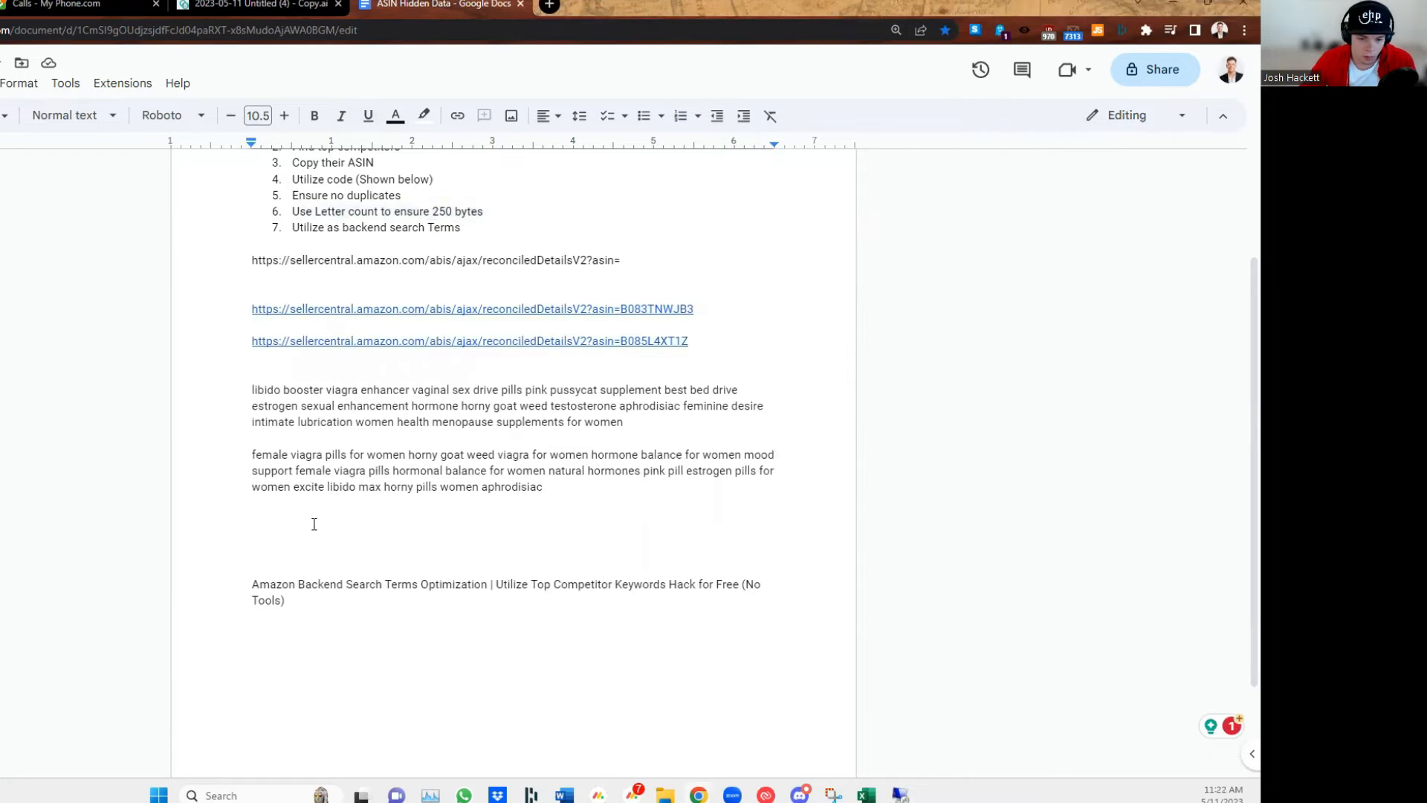
text(female)
drag(283, 390, 327, 389)
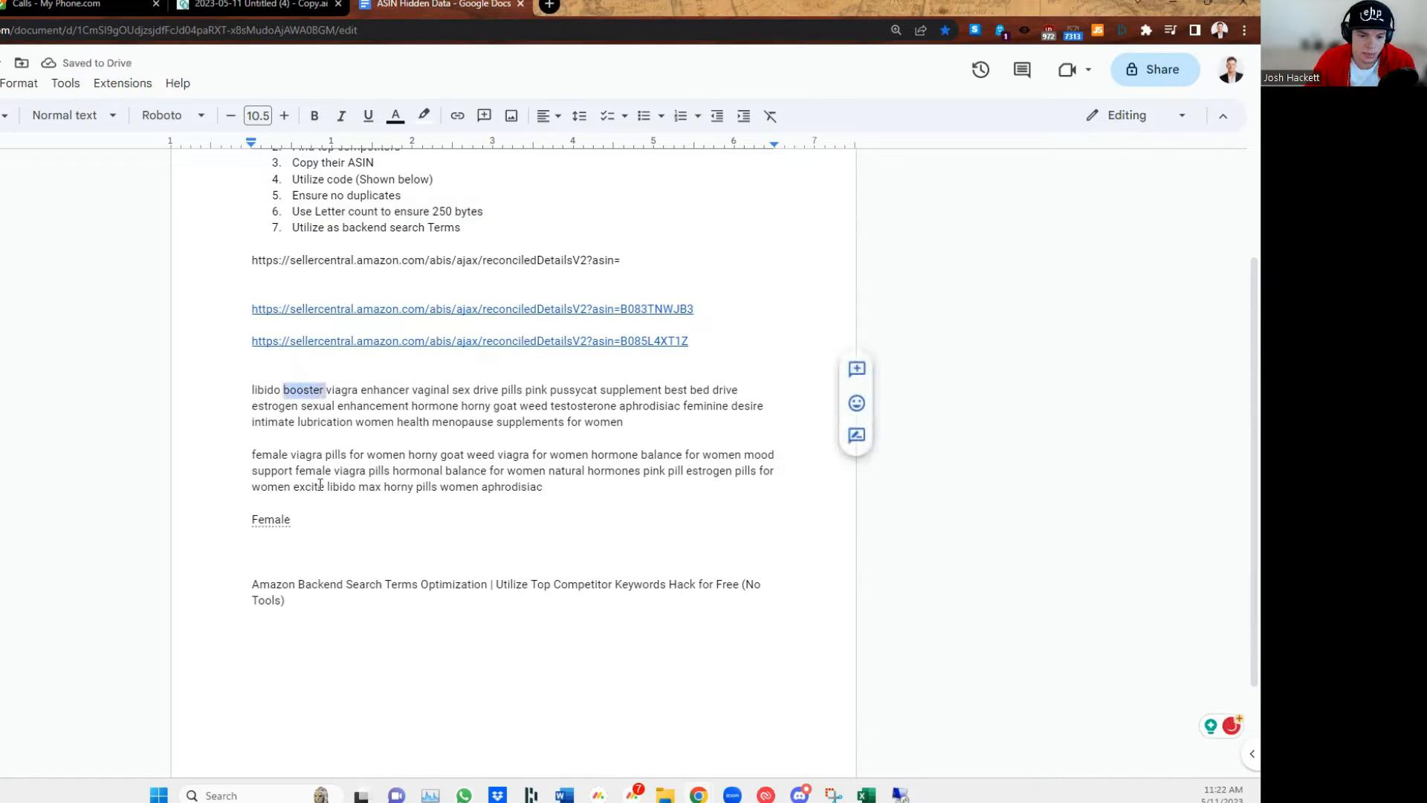
click(316, 527)
text(booster)
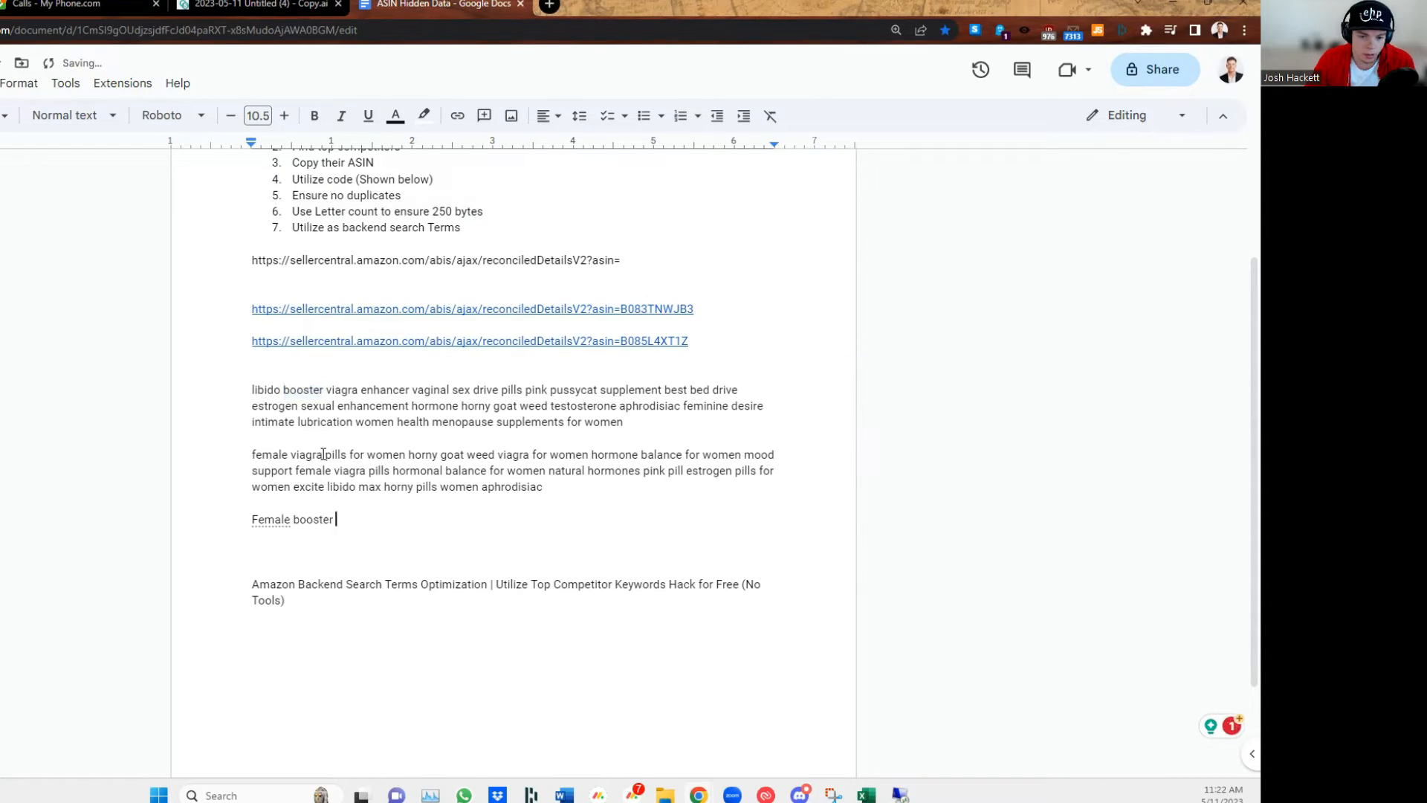
double_click(323, 454)
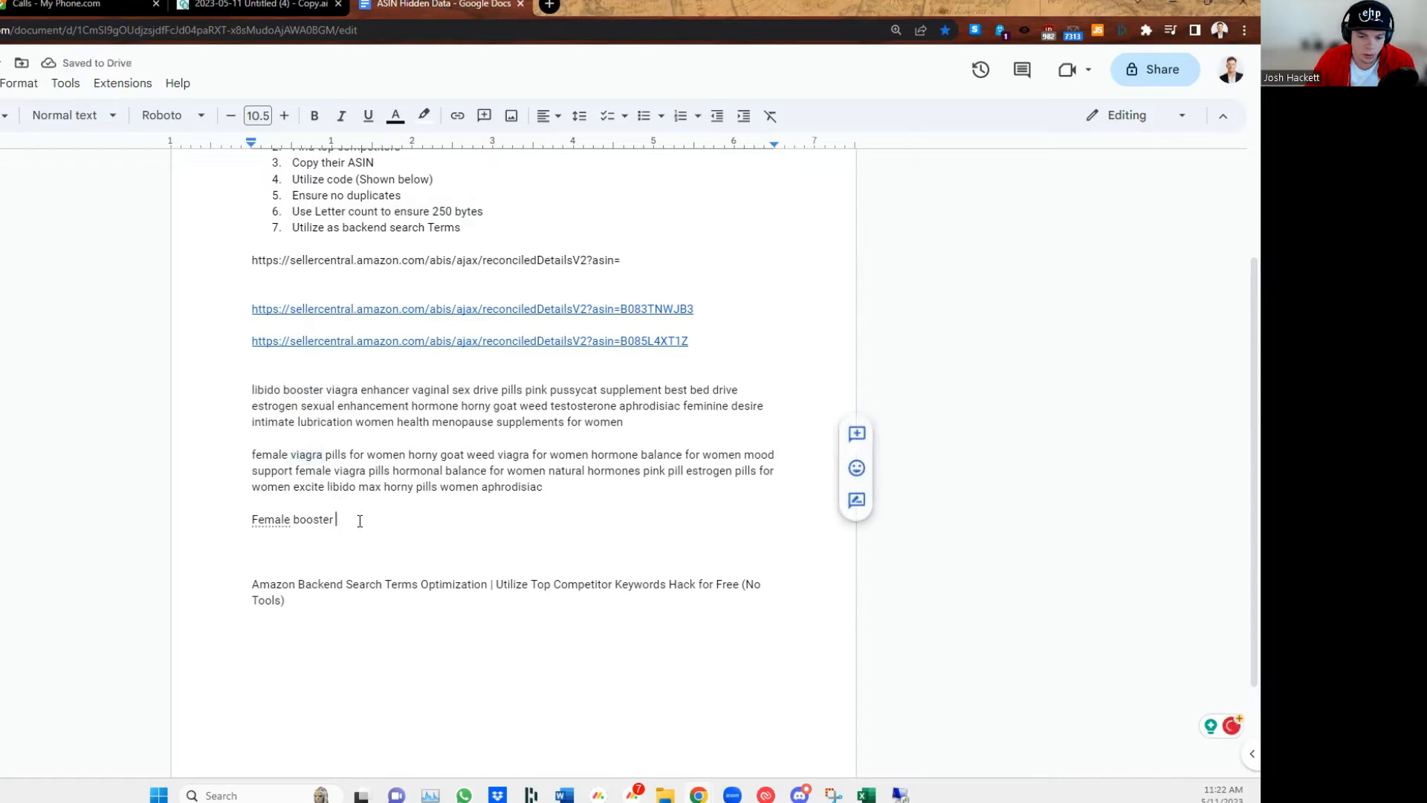
text(viagra)
- Copy "enhancer" and "vaginal" from the first competitor paragraph to the end of the combined keyword line
double_click(394, 390)
key(ctrl+c)
click(416, 522)
key(ctrl+v)
double_click(429, 390)
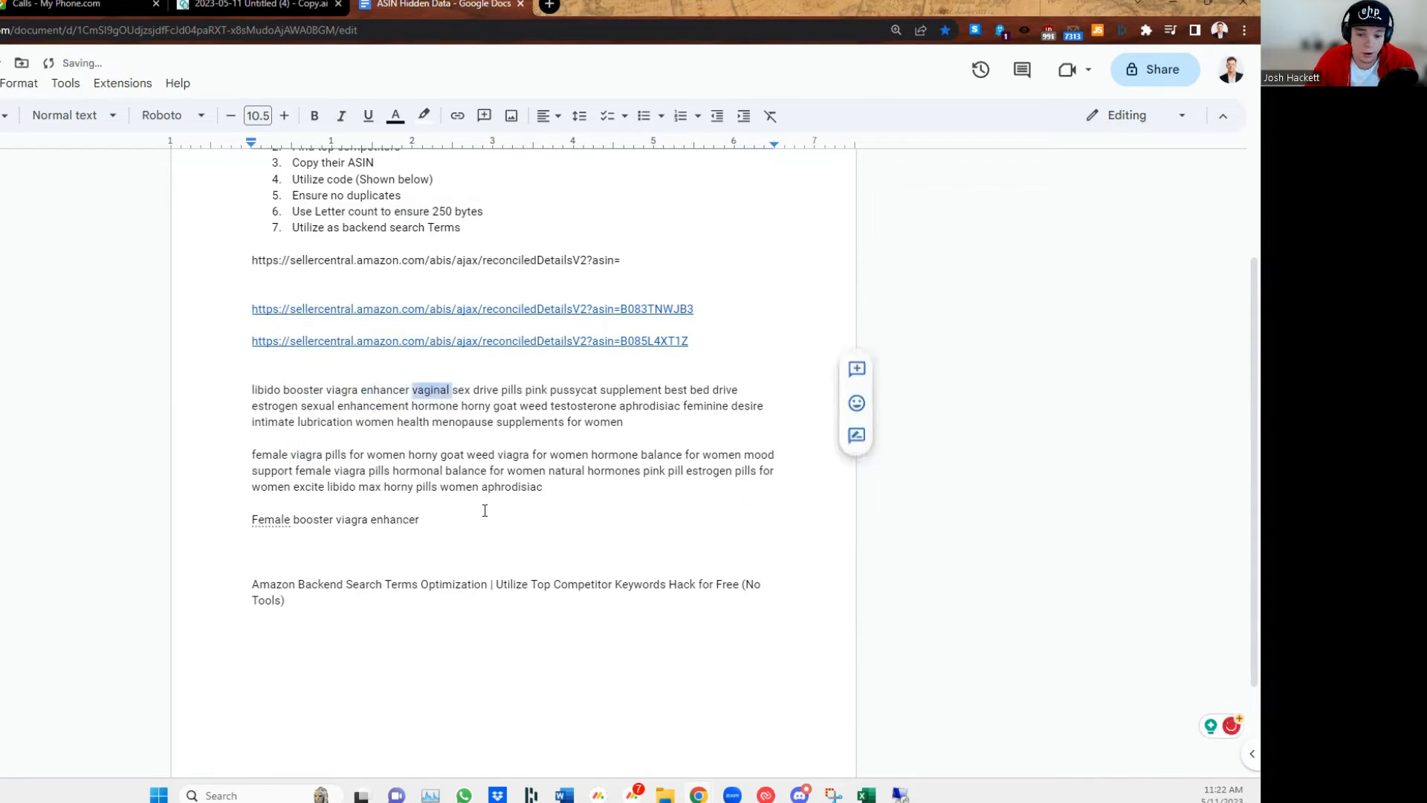
click(480, 519)
key(ctrl+v)
- Copy "pink" and "pussycat" from the first competitor paragraph to the end of the combined keyword line
double_click(462, 391)
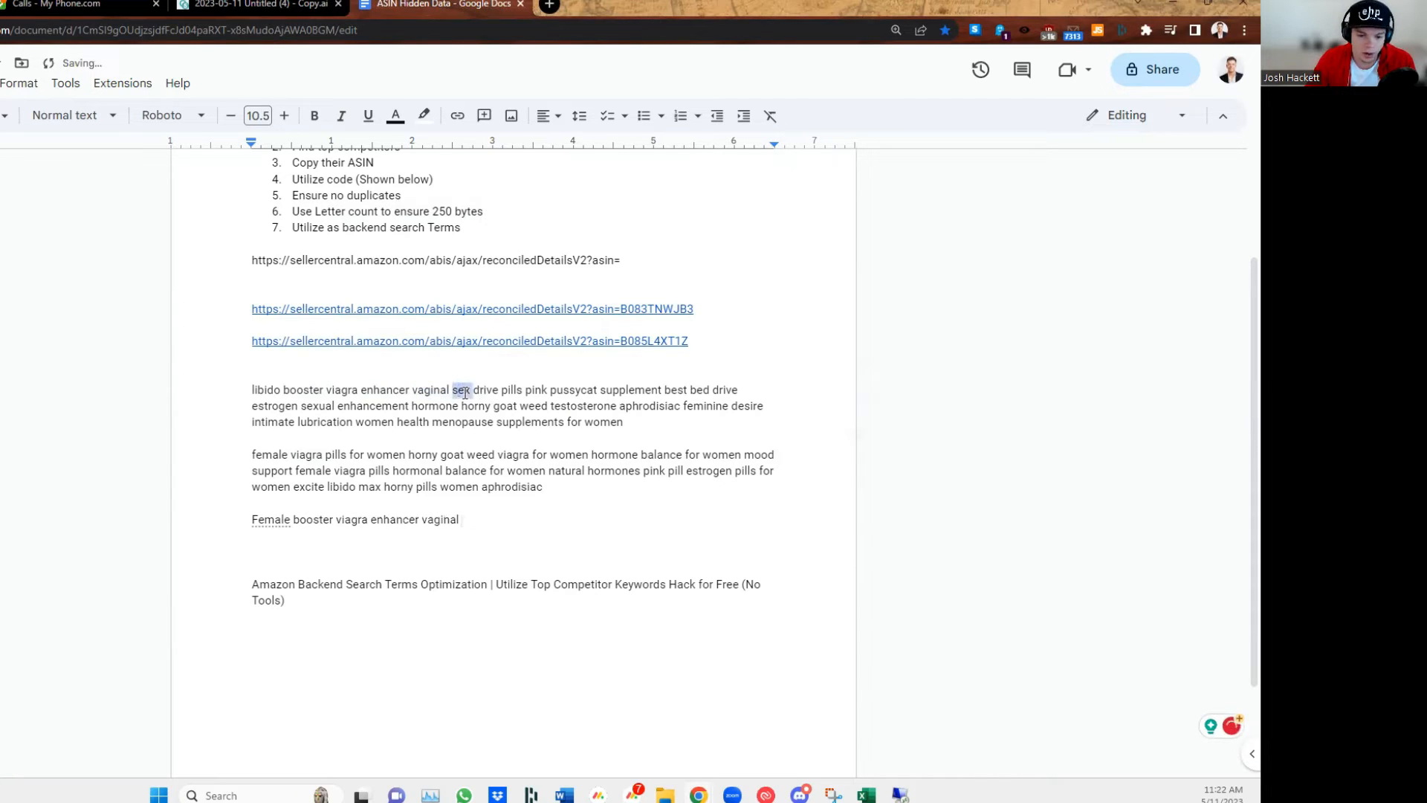
double_click(507, 391)
double_click(535, 391)
click(535, 520)
key(ctrl+v)
double_click(570, 391)
click(585, 519)
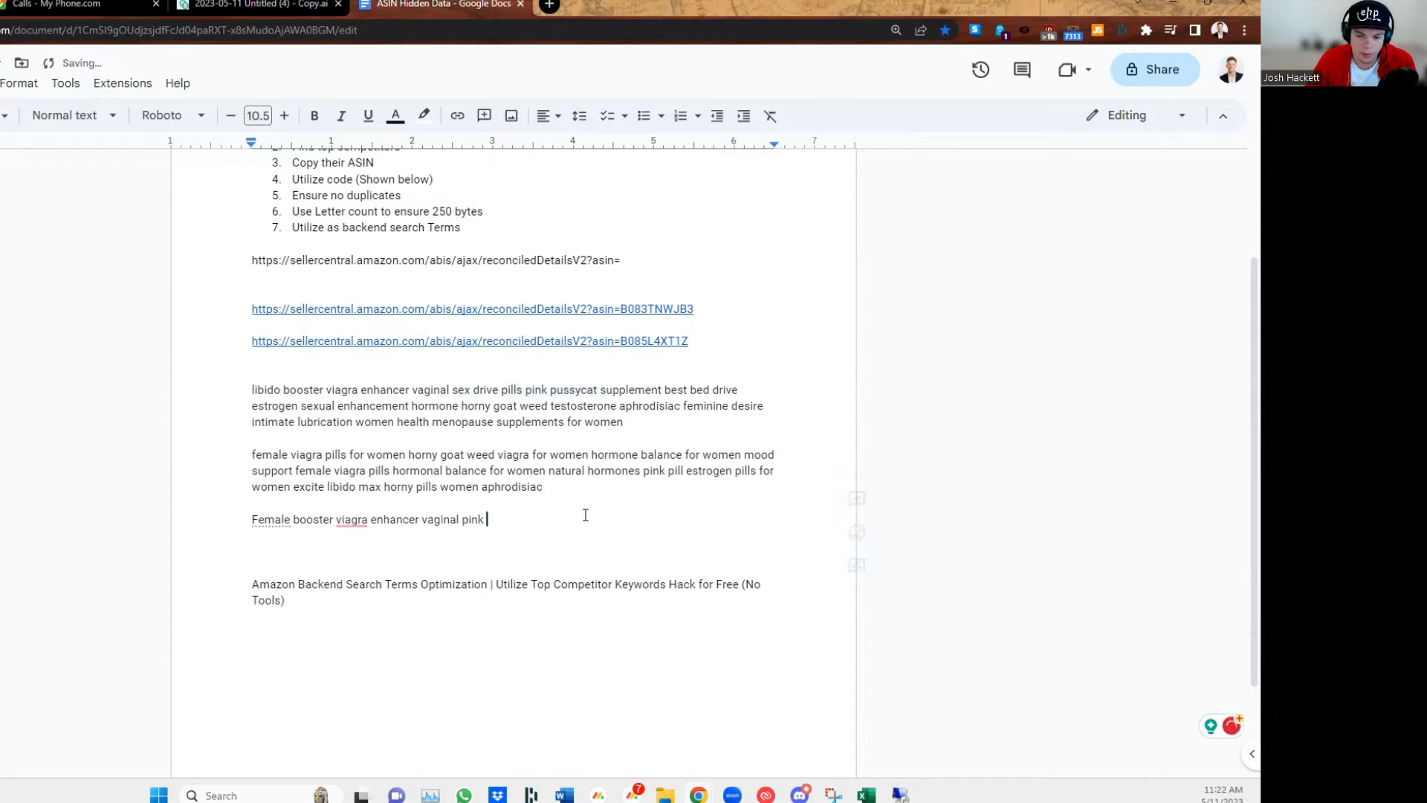
key(ctrl+v)
- Append "hormone", "mood" and "estrogen" from the second competitor paragraph to the combined keyword line
double_click(614, 455)
click(601, 520)
key(ctrl+v)
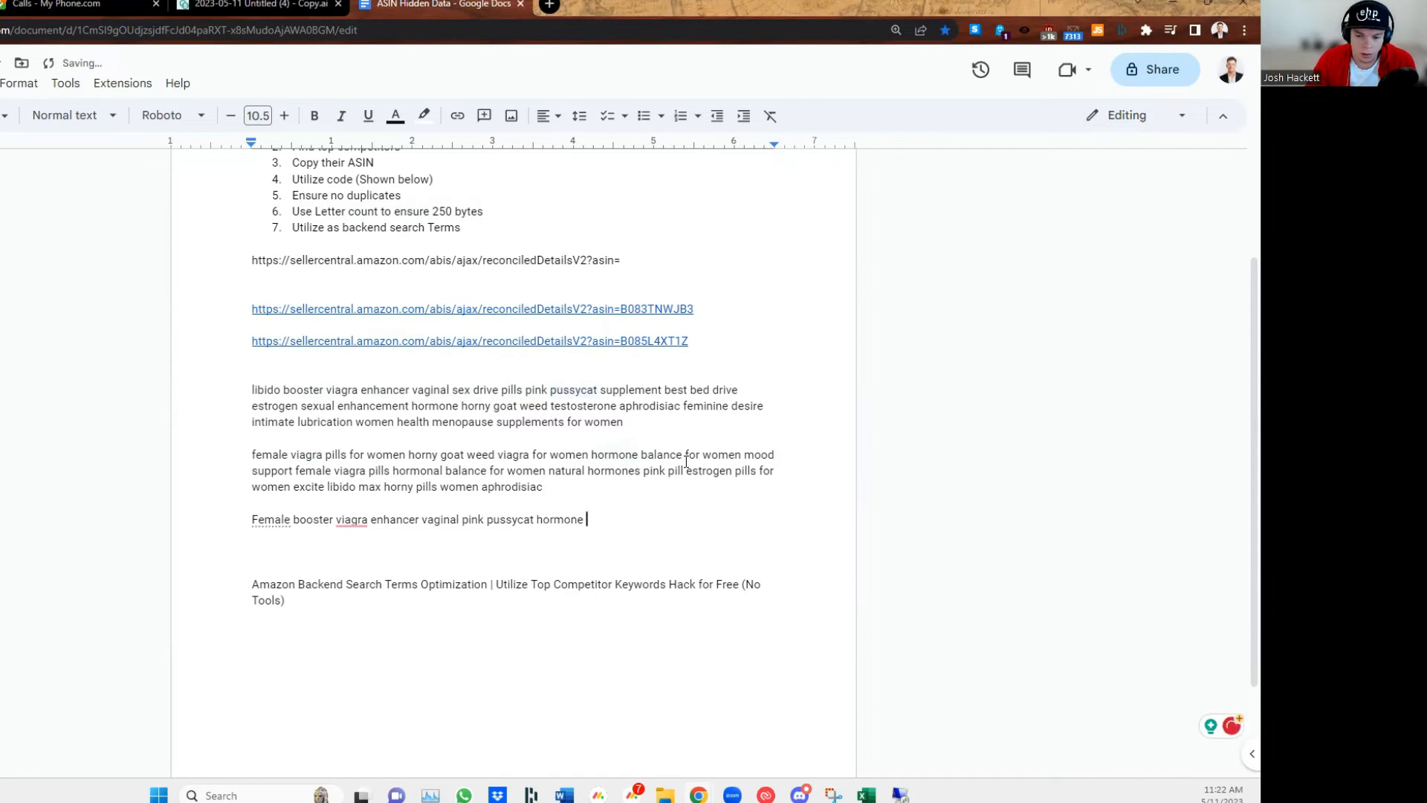
double_click(755, 455)
click(663, 520)
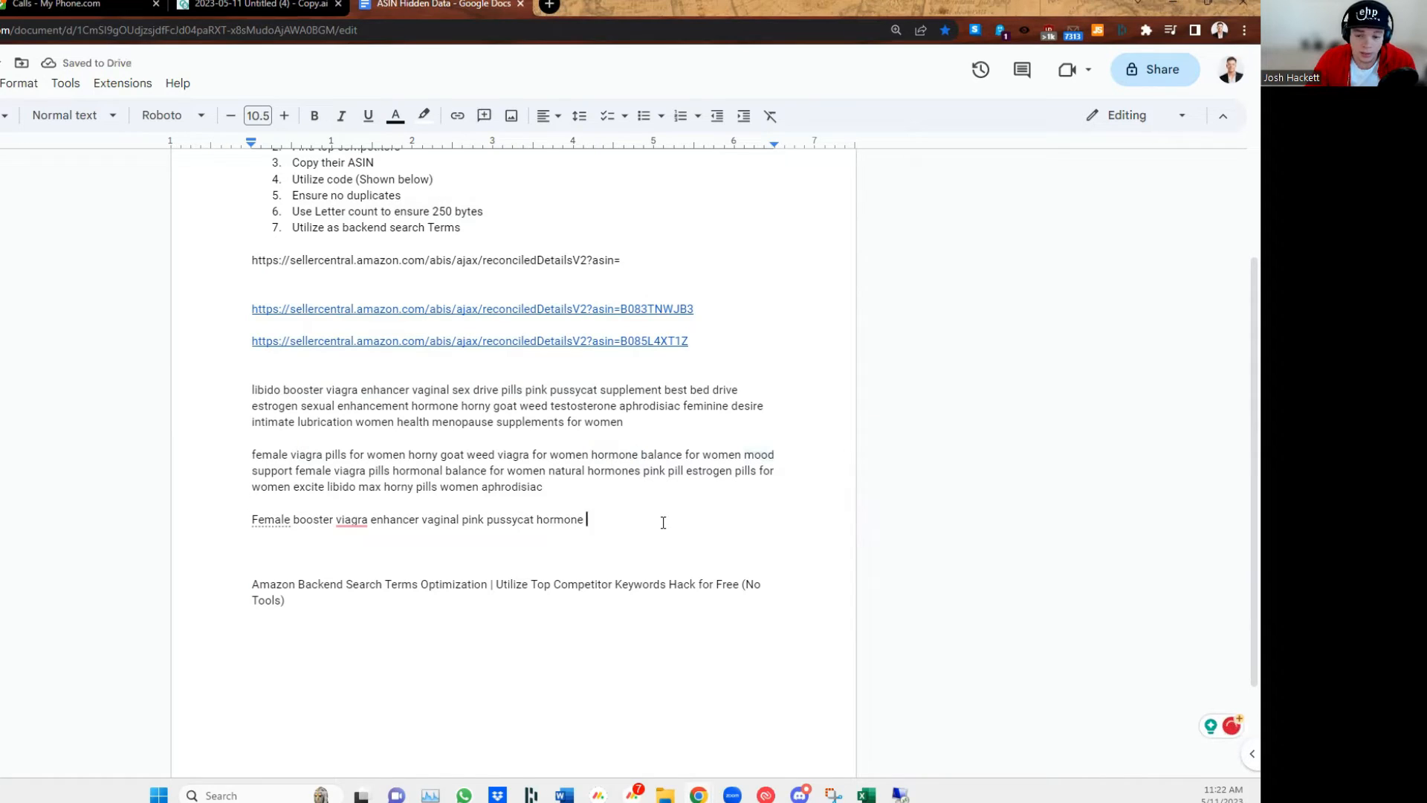
key(ctrl+v)
double_click(709, 471)
click(685, 520)
key(ctrl+v)
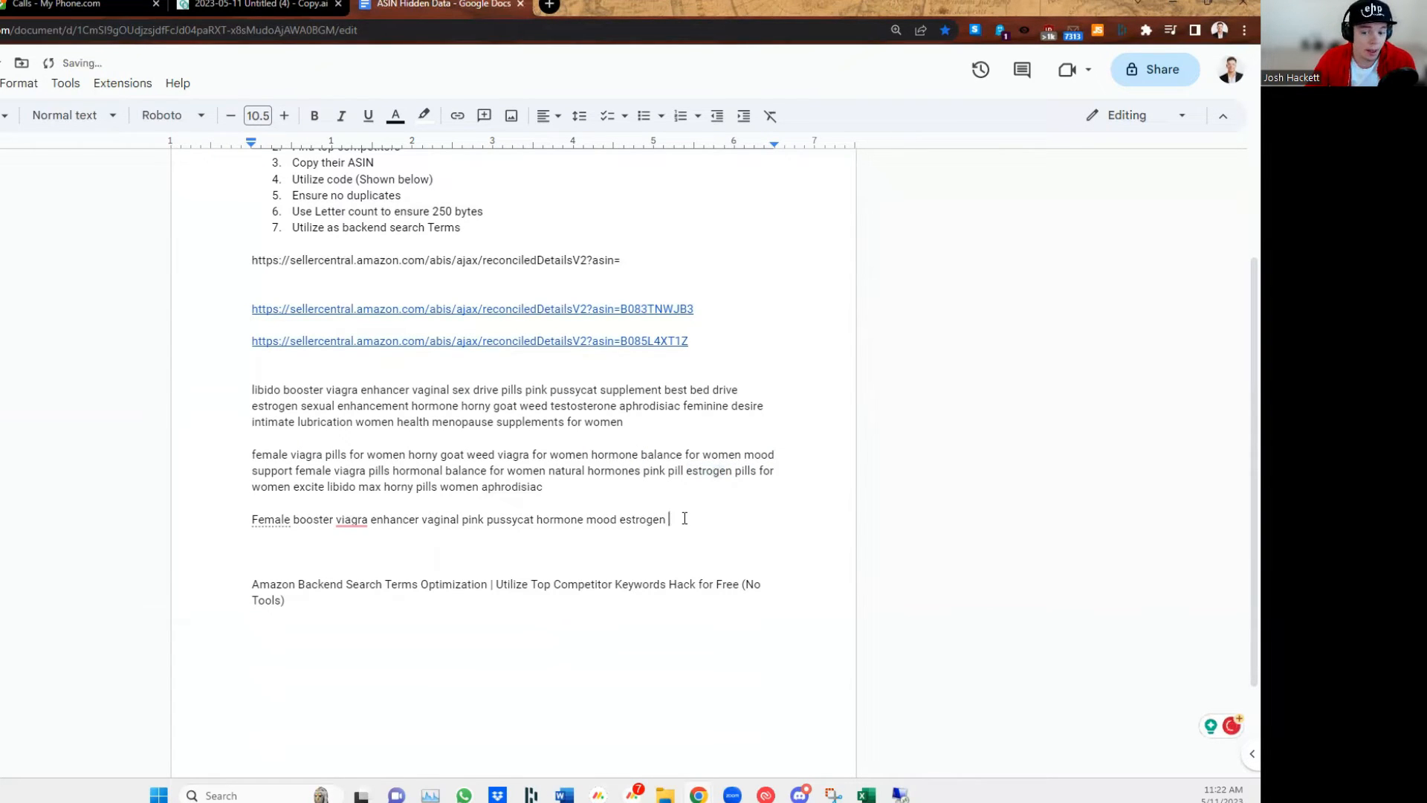
- Append "libido" and "excite" from the last line of the second competitor paragraph to the combined keyword line
click(350, 486)
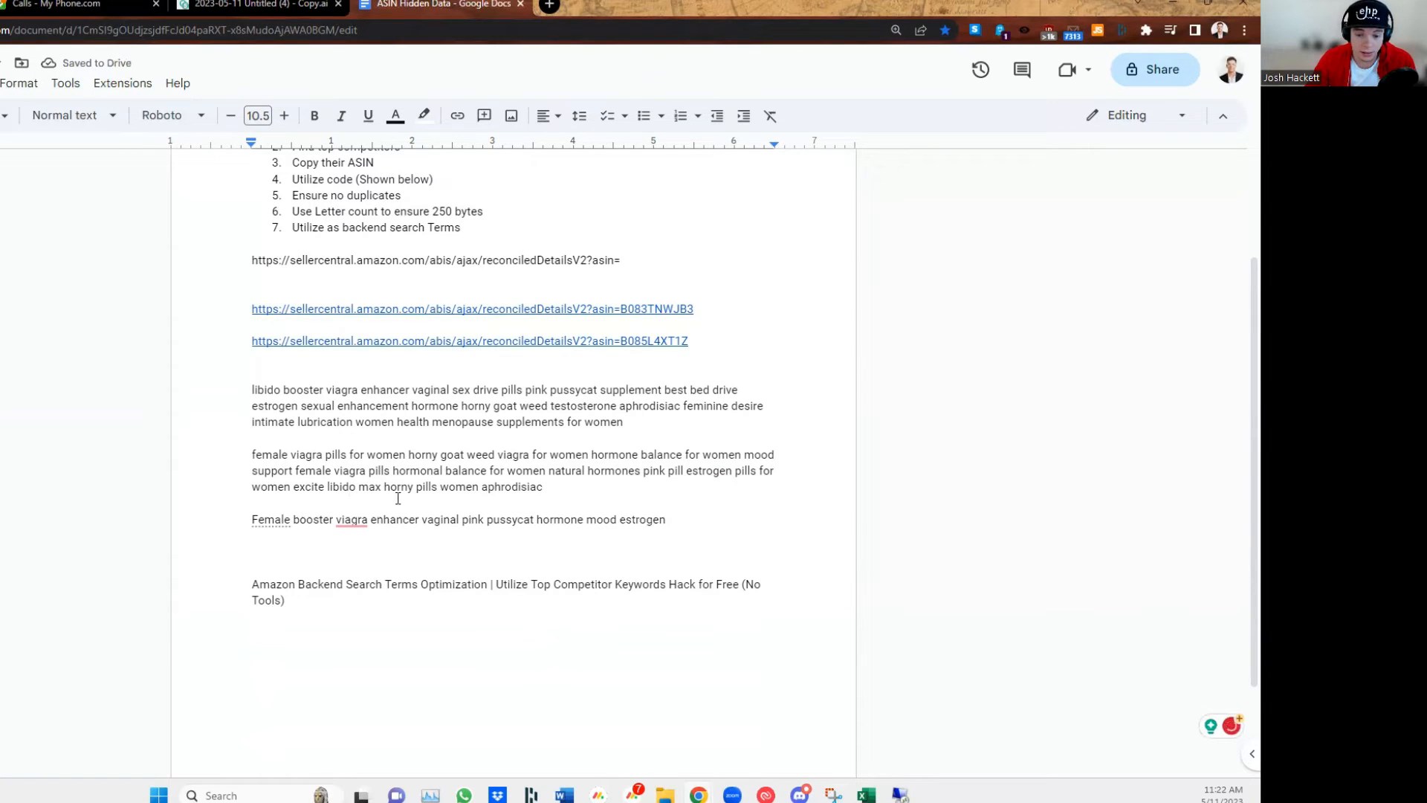
double_click(342, 486)
click(672, 519)
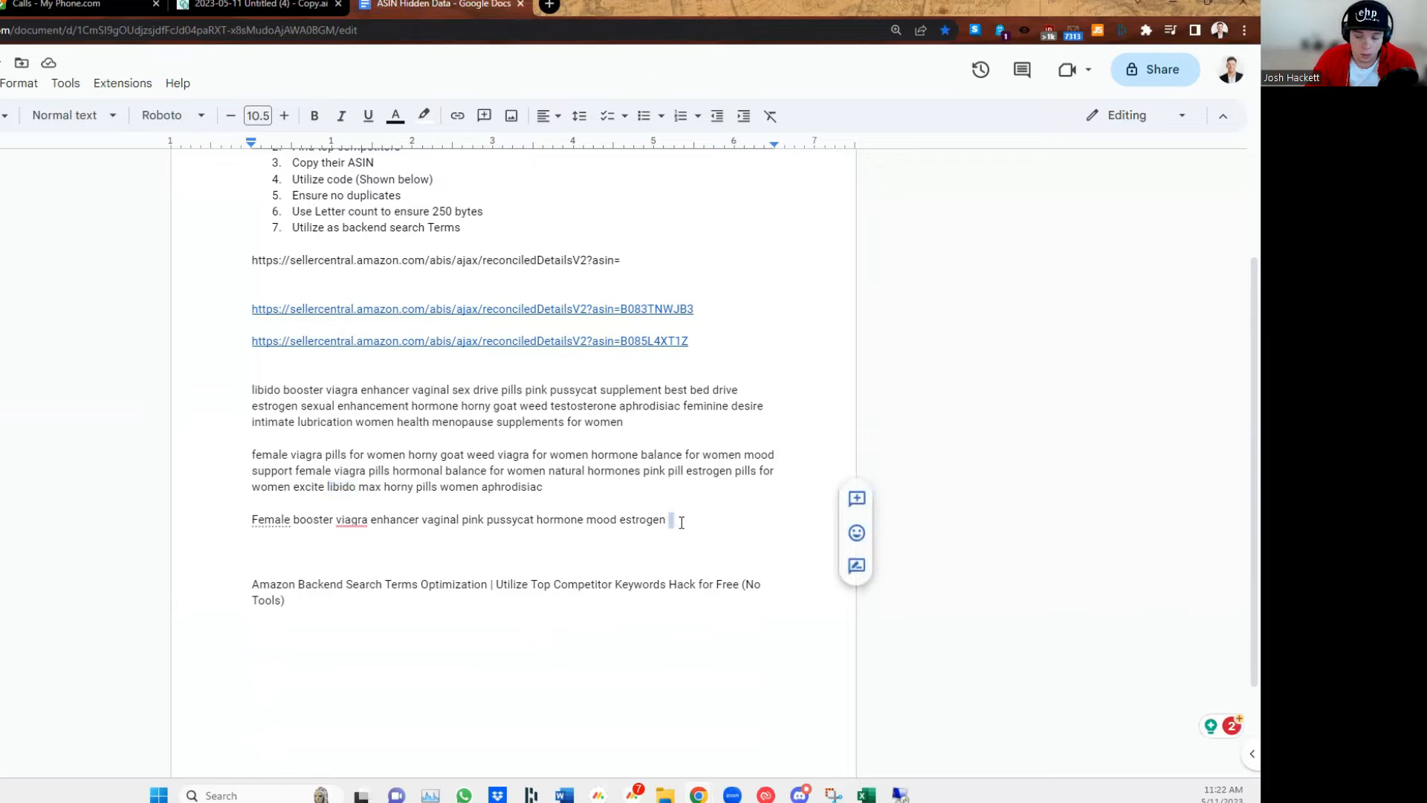
key(ctrl+v)
triple_click(310, 487)
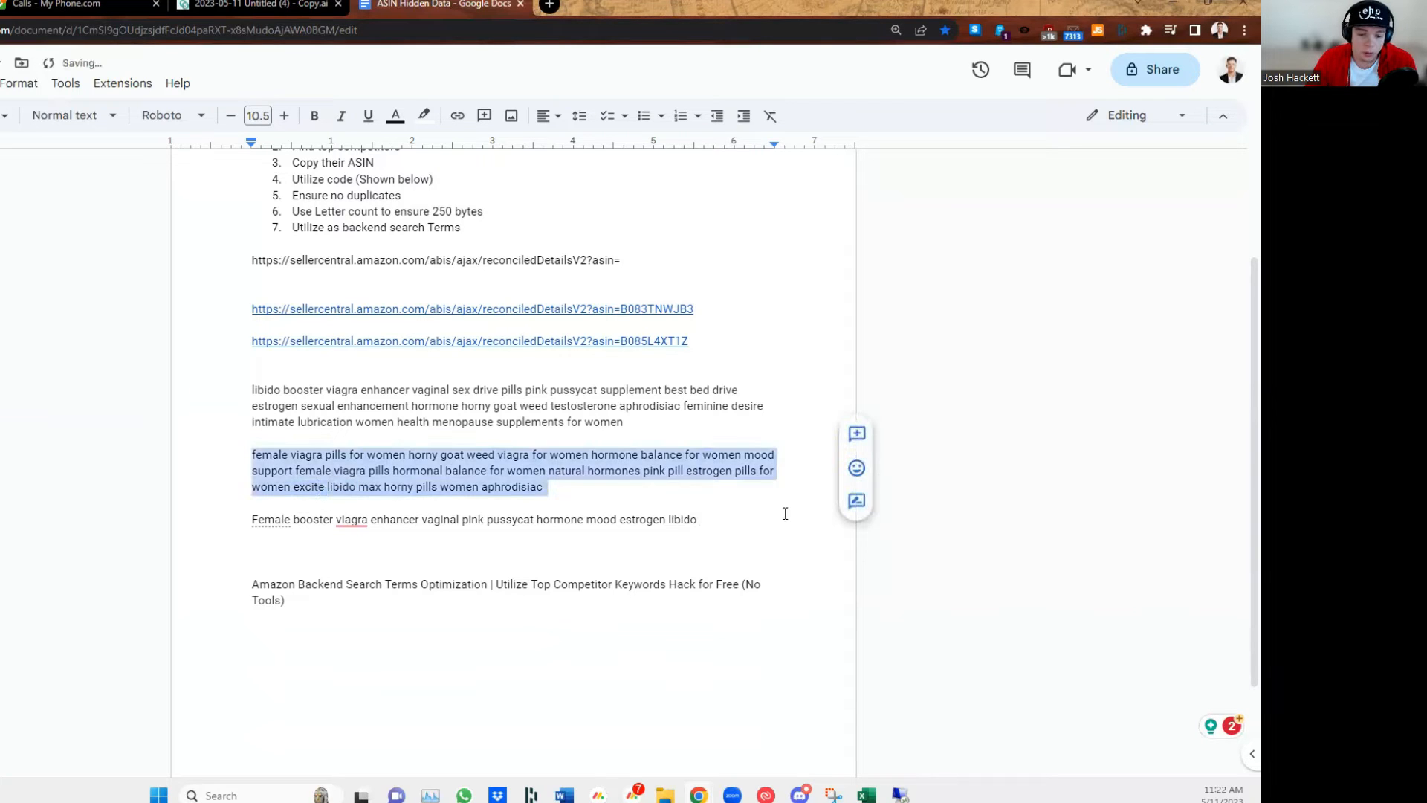
double_click(309, 487)
key(ctrl+c)
click(717, 520)
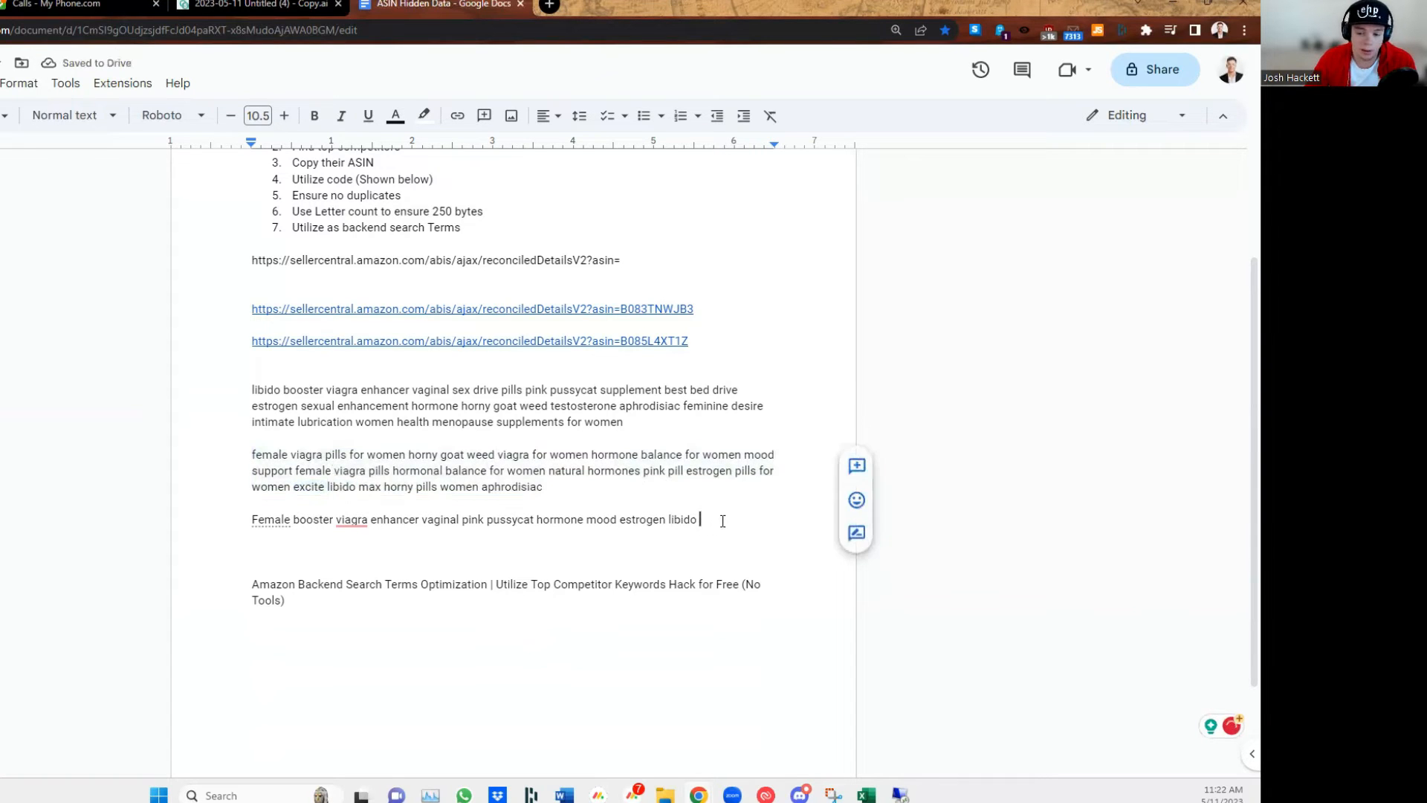
key(ctrl+v)
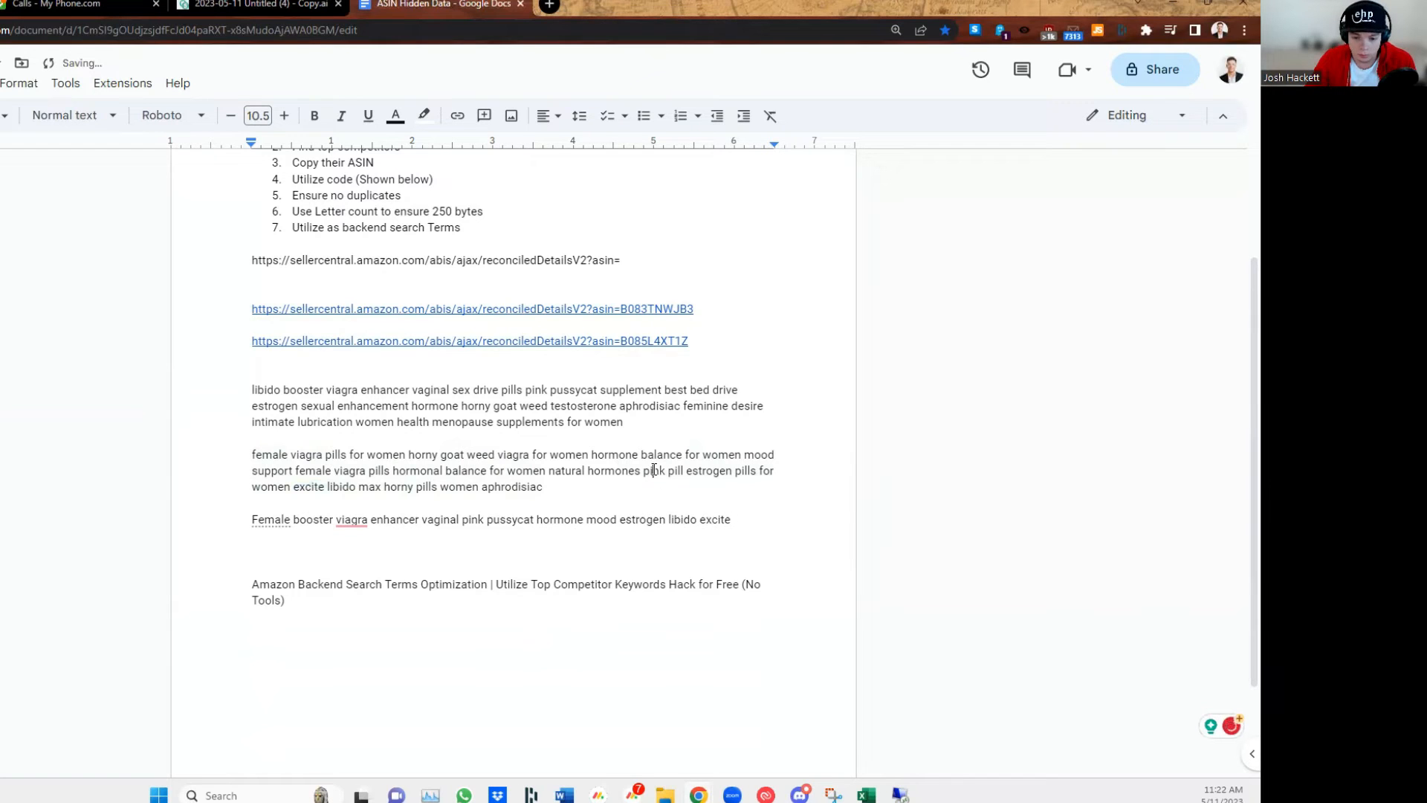
- Add "horny" and "goat weed" from the second competitor paragraph to the combined keywords, deleting the duplicate "horny"
double_click(718, 476)
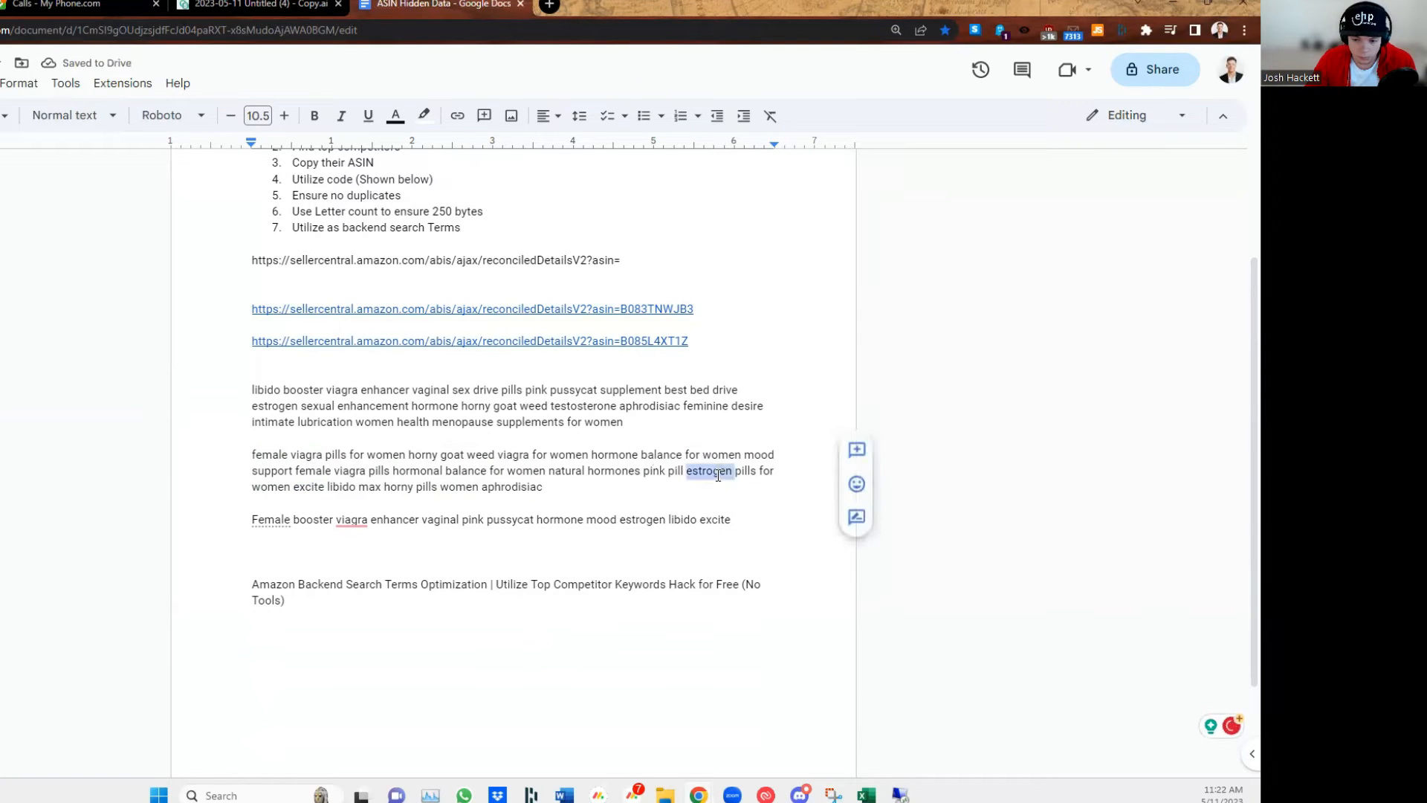
double_click(401, 488)
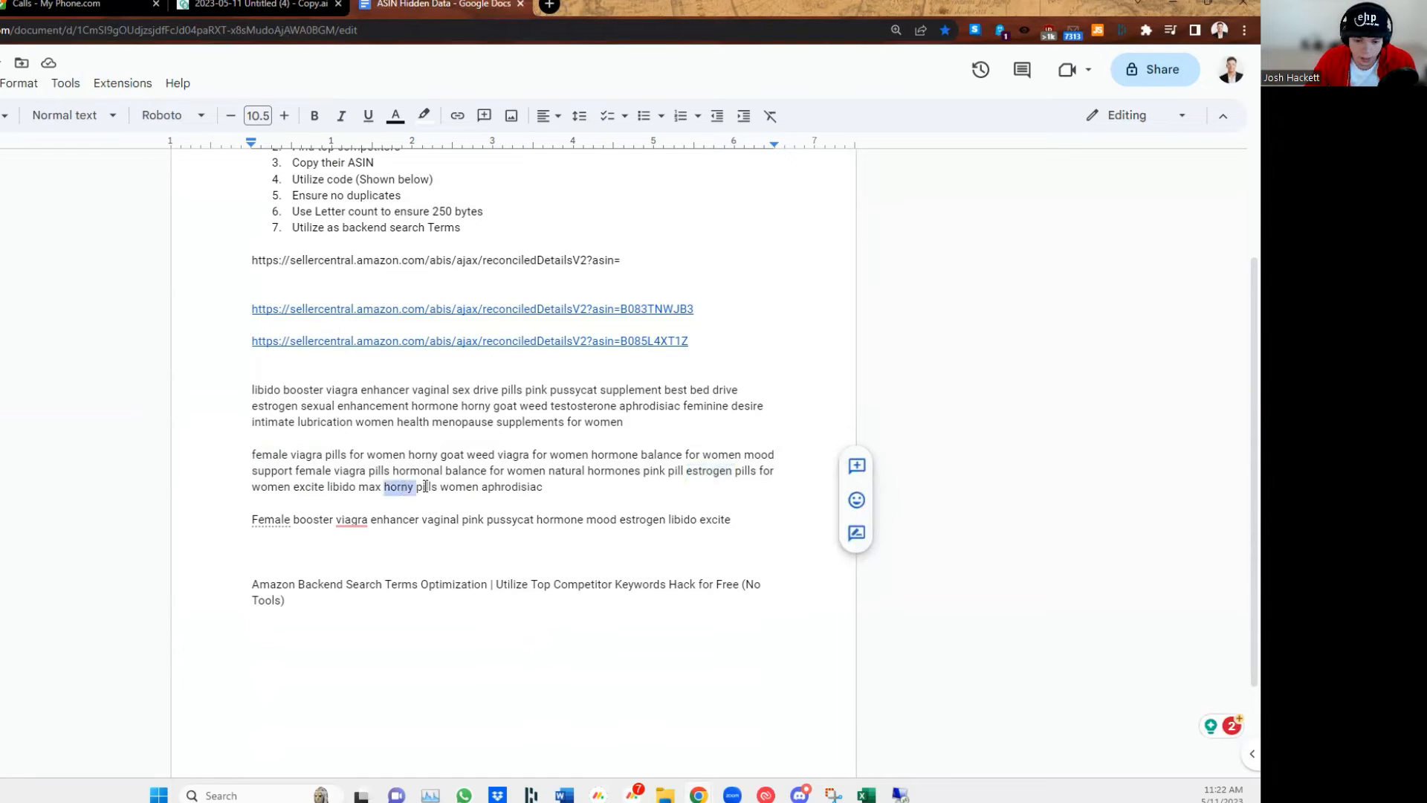
click(751, 523)
key(ctrl+v)
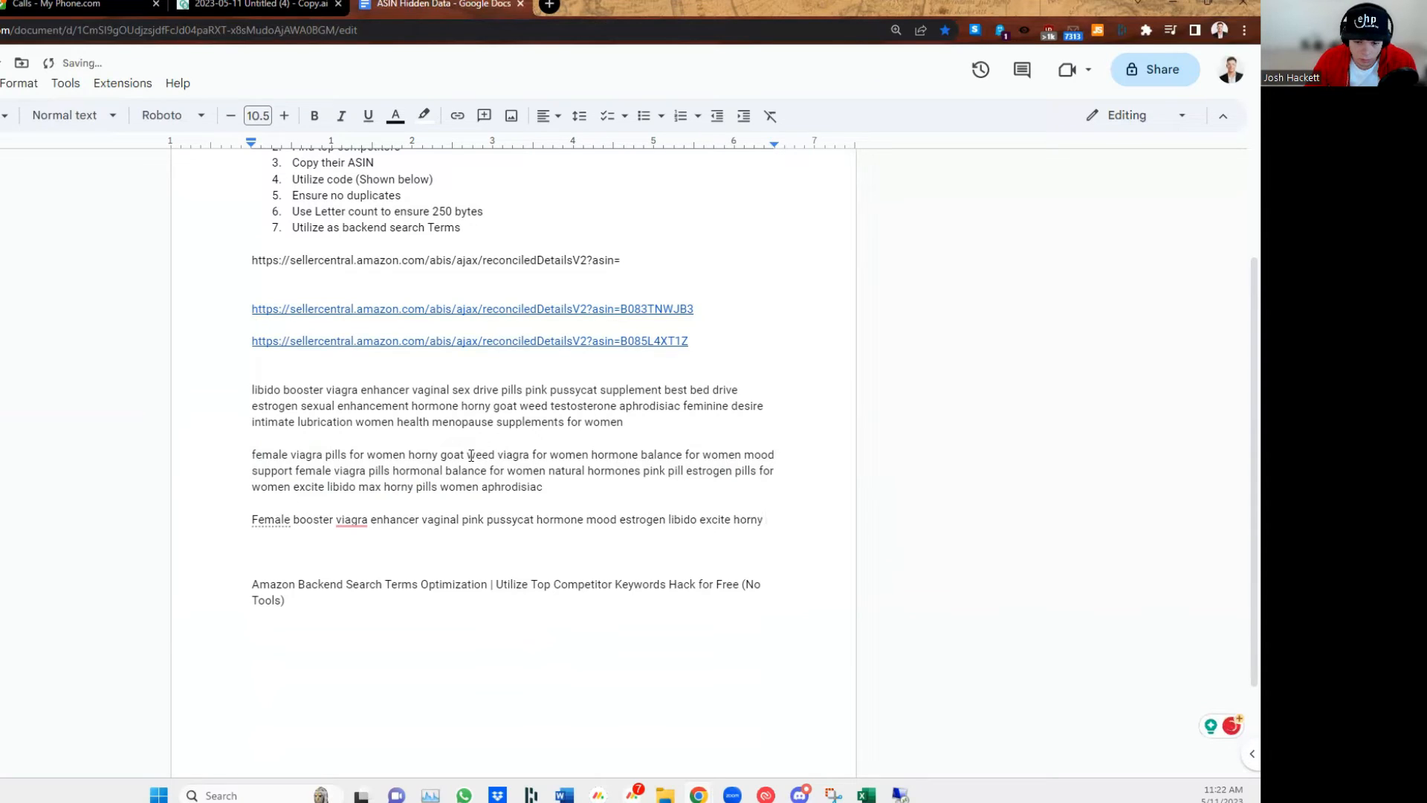
drag(409, 455, 492, 460)
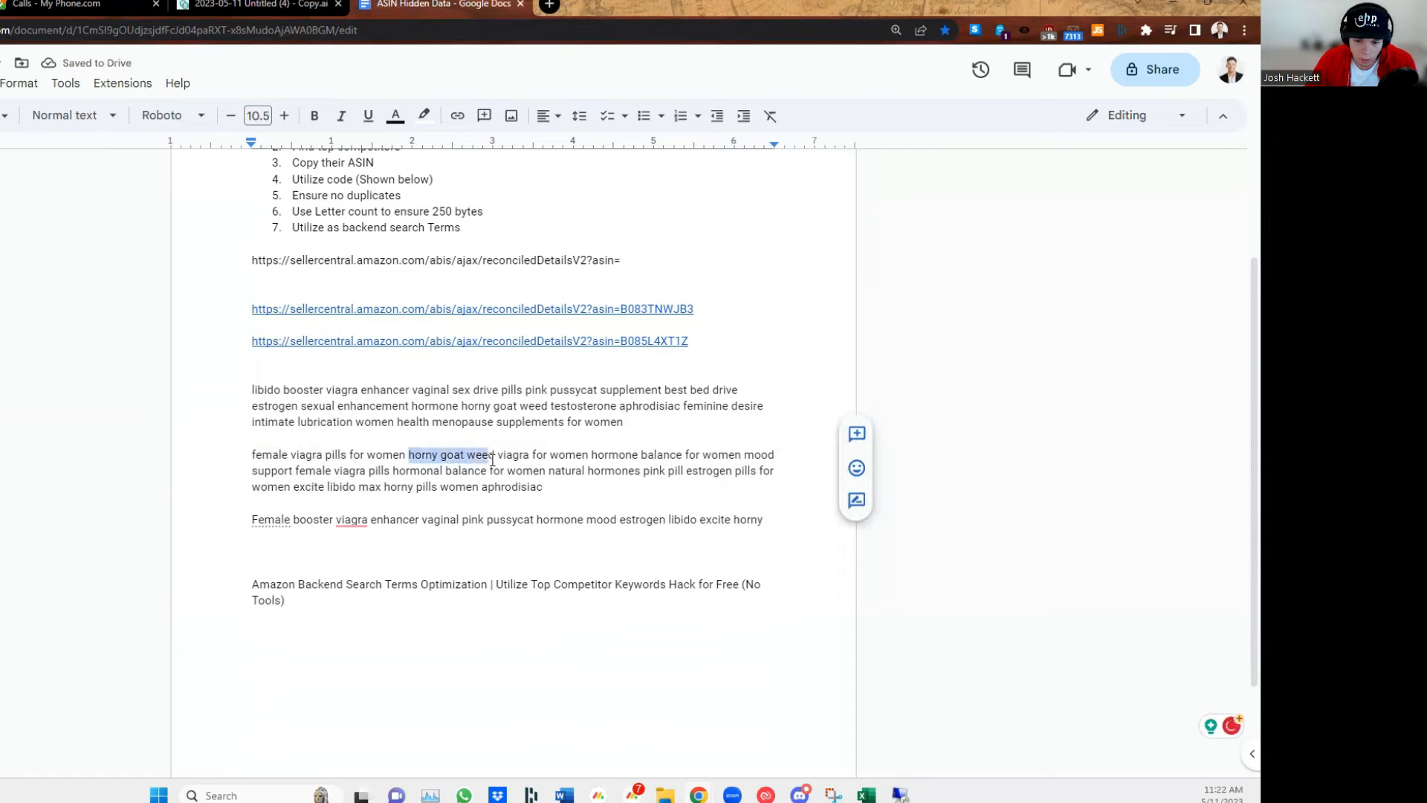
click(766, 520)
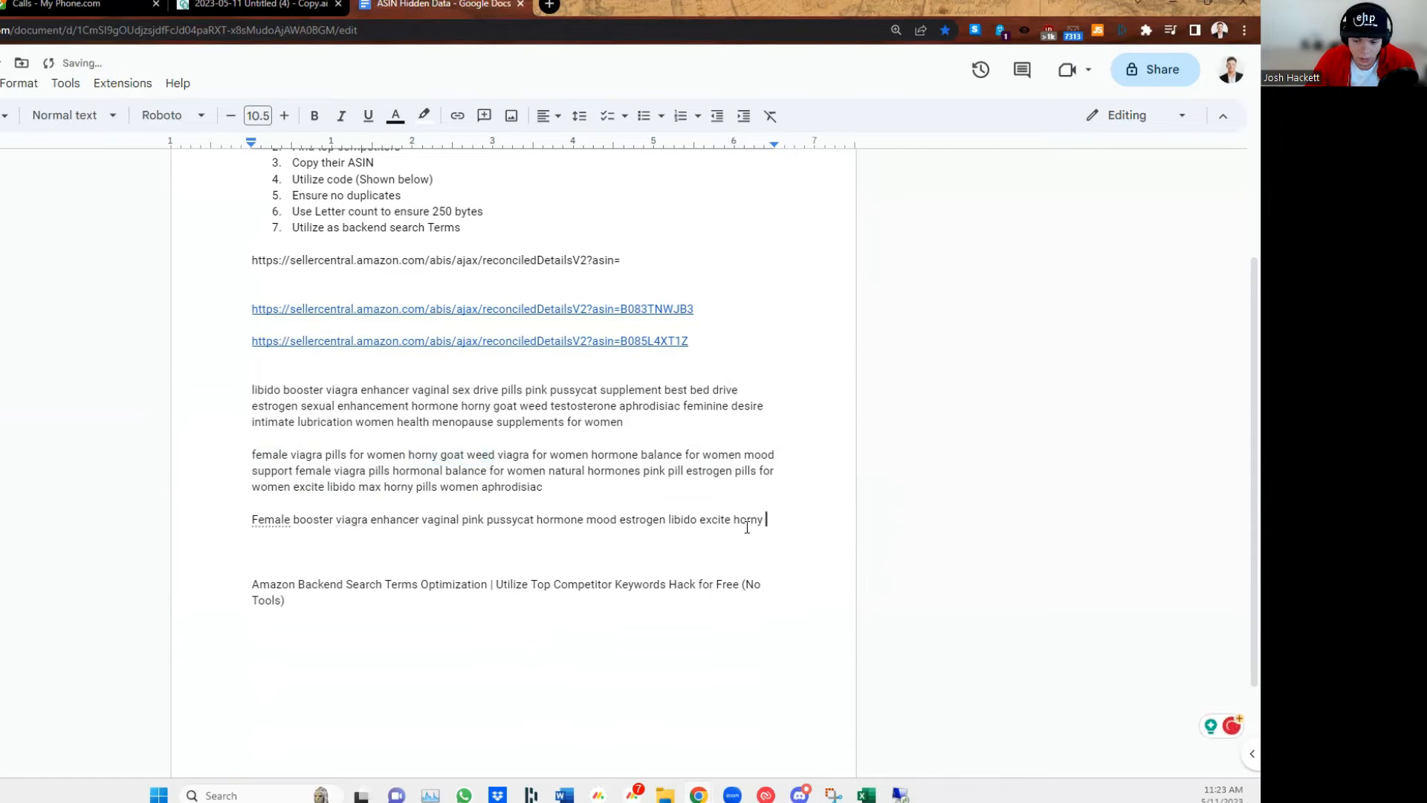
key(ctrl+v)
drag(285, 535, 254, 535)
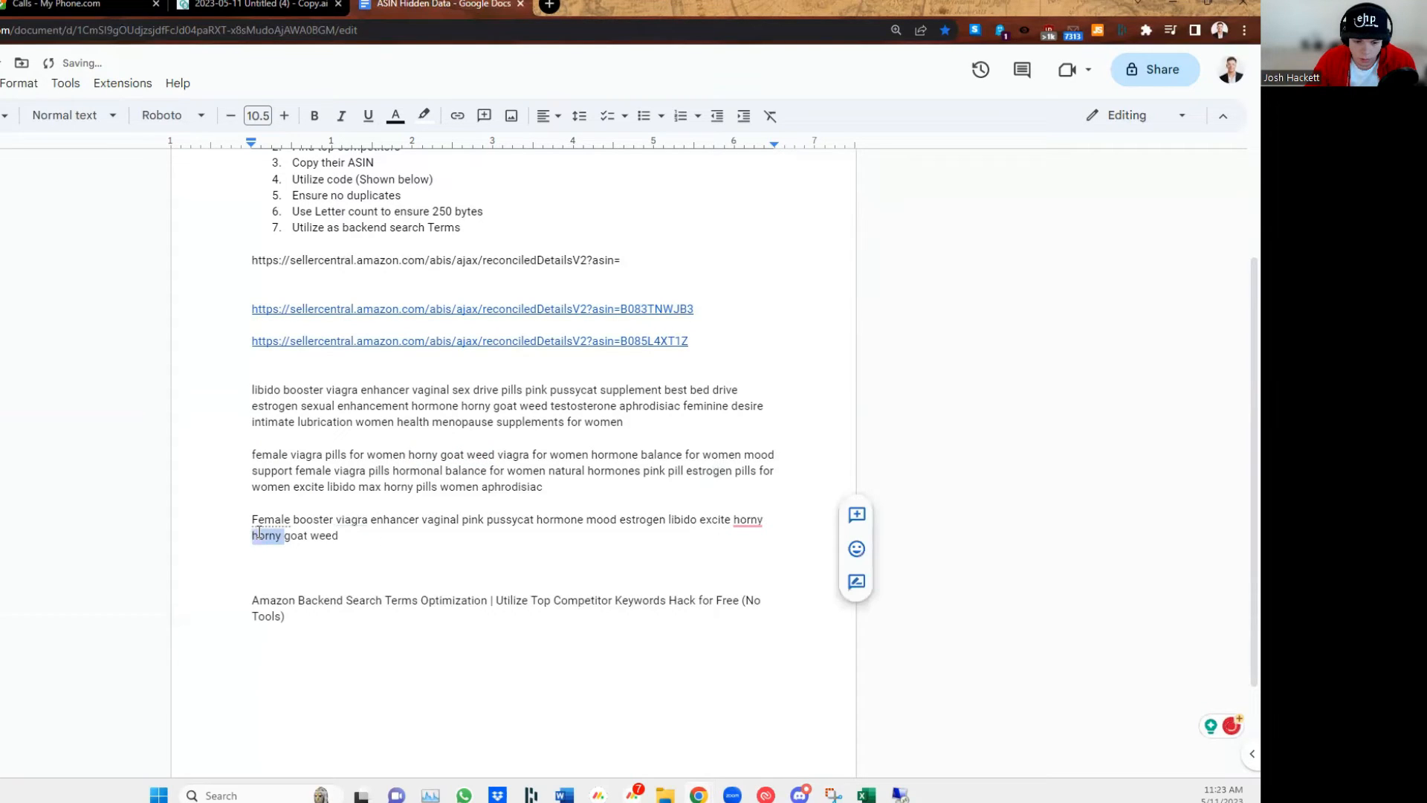
key(BackSpace)
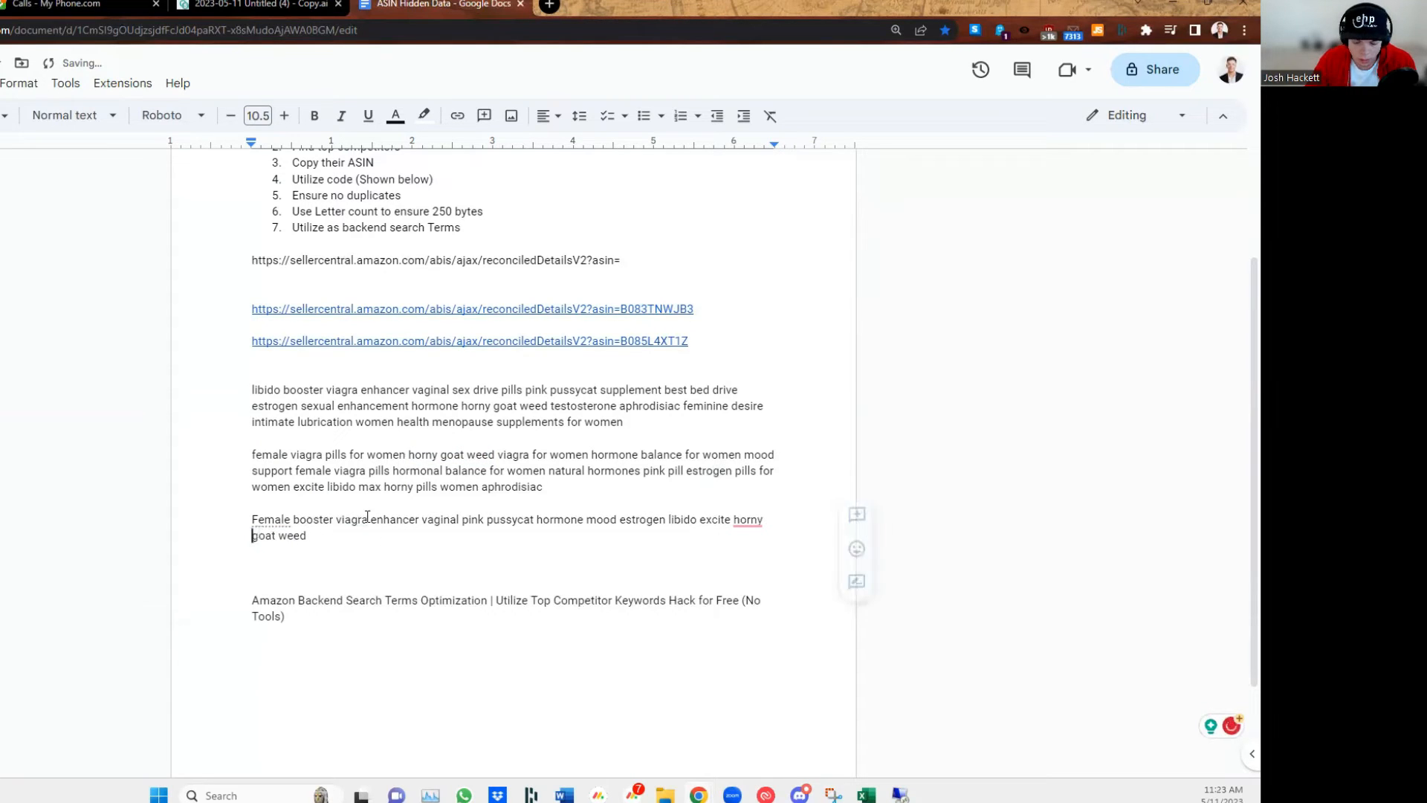
- Append "testosterone", "aphrodisiac" and "desire" from the first competitor paragraph to the combined keyword list
double_click(583, 406)
key(ctrl+c)
click(395, 535)
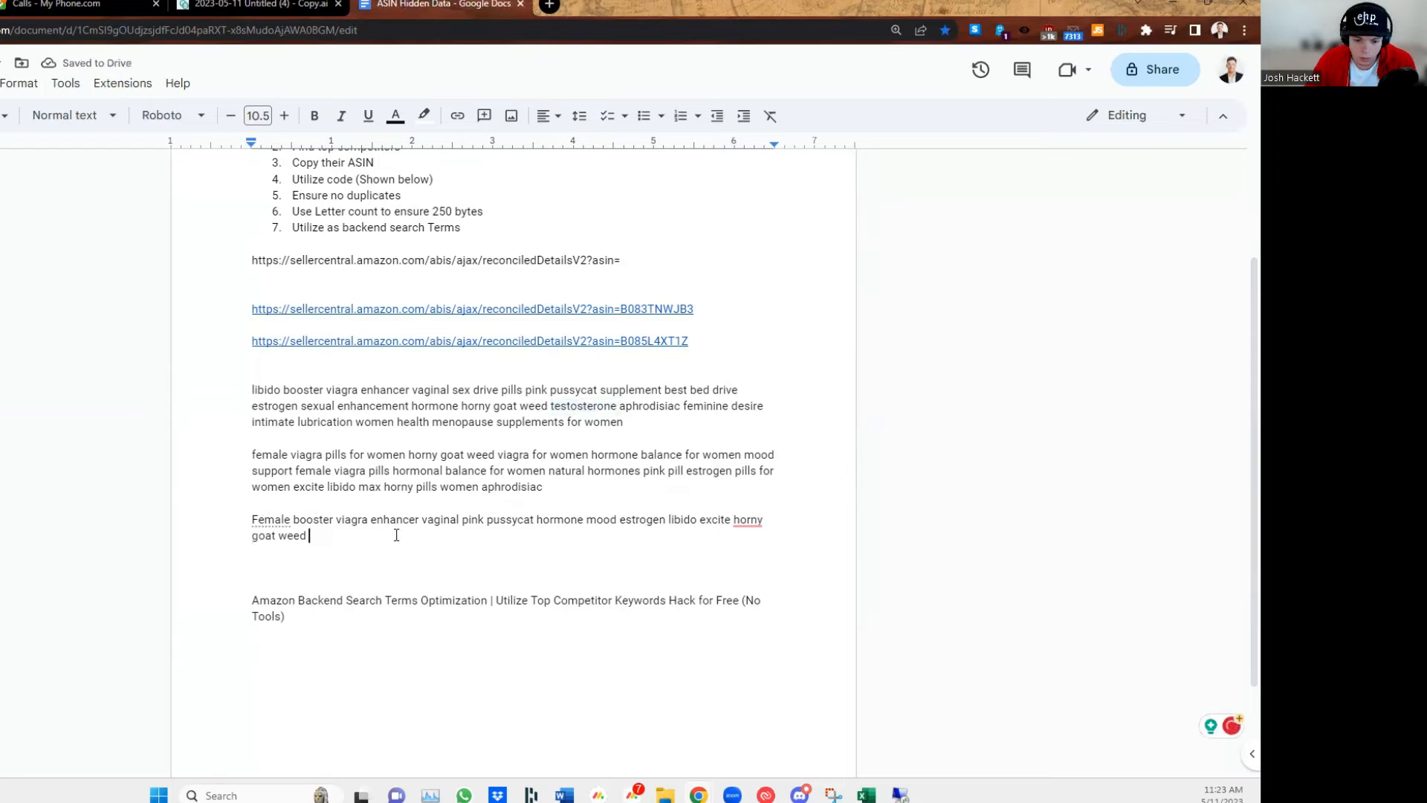
key(ctrl+v)
double_click(646, 406)
key(ctrl+c)
click(390, 535)
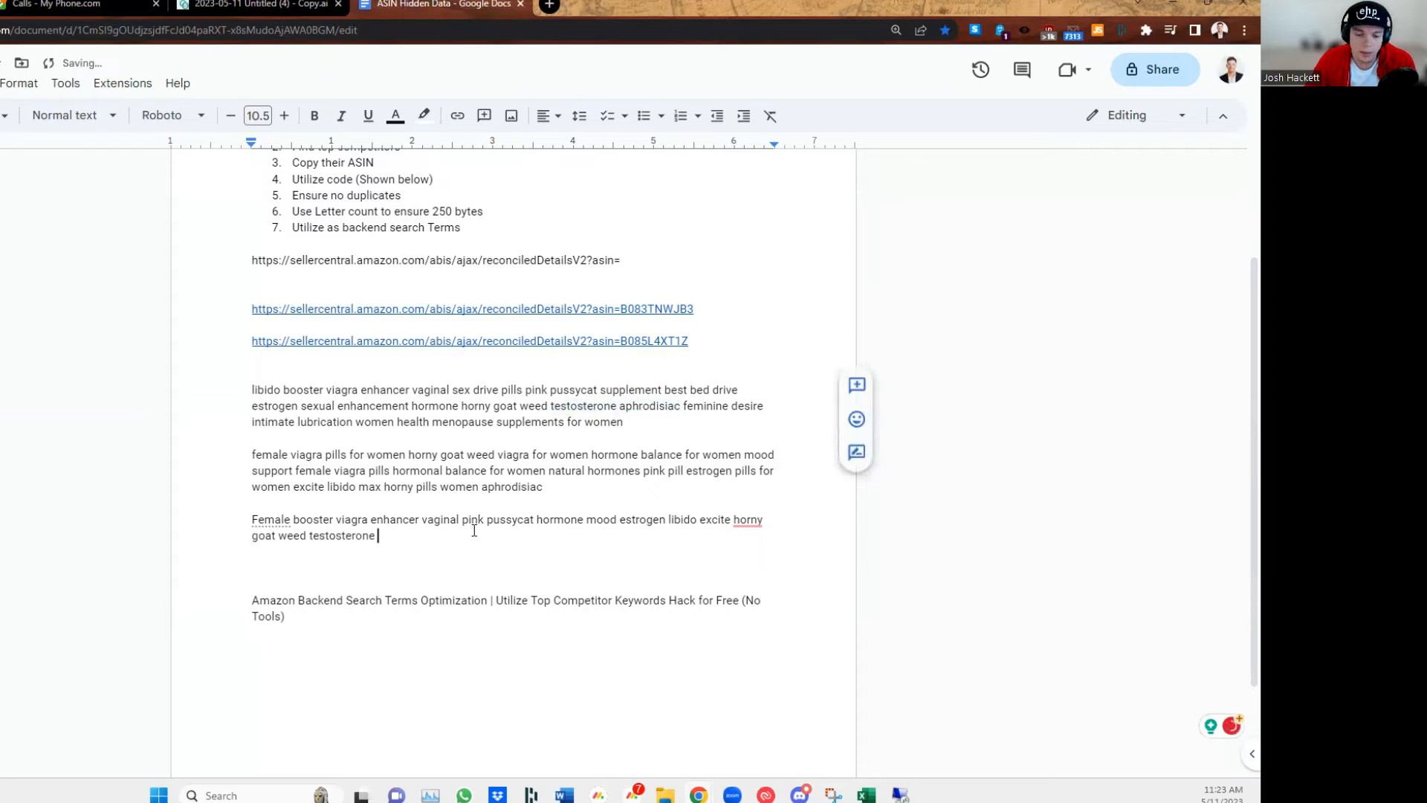
key(ctrl+v)
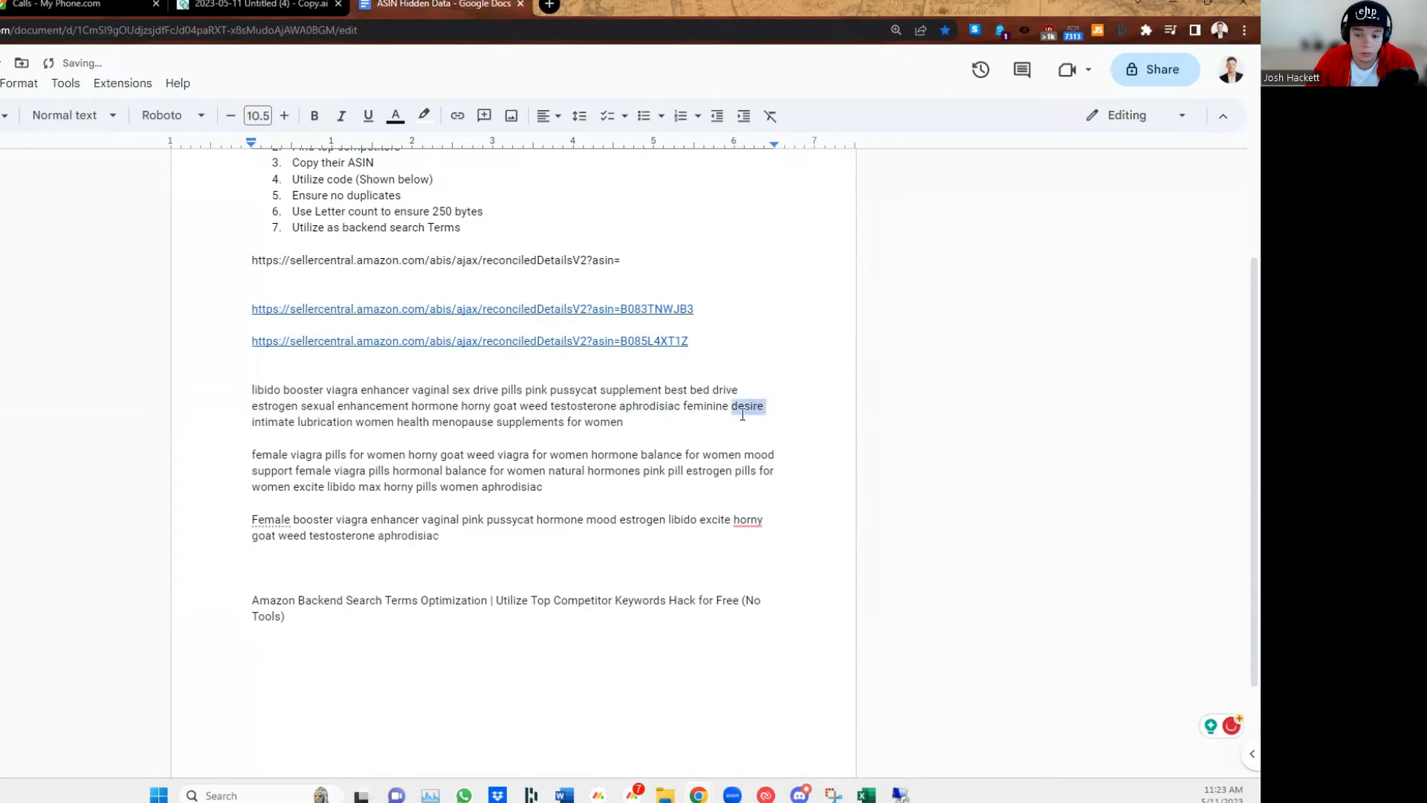
double_click(745, 406)
key(ctrl+c)
click(556, 535)
key(ctrl+v)
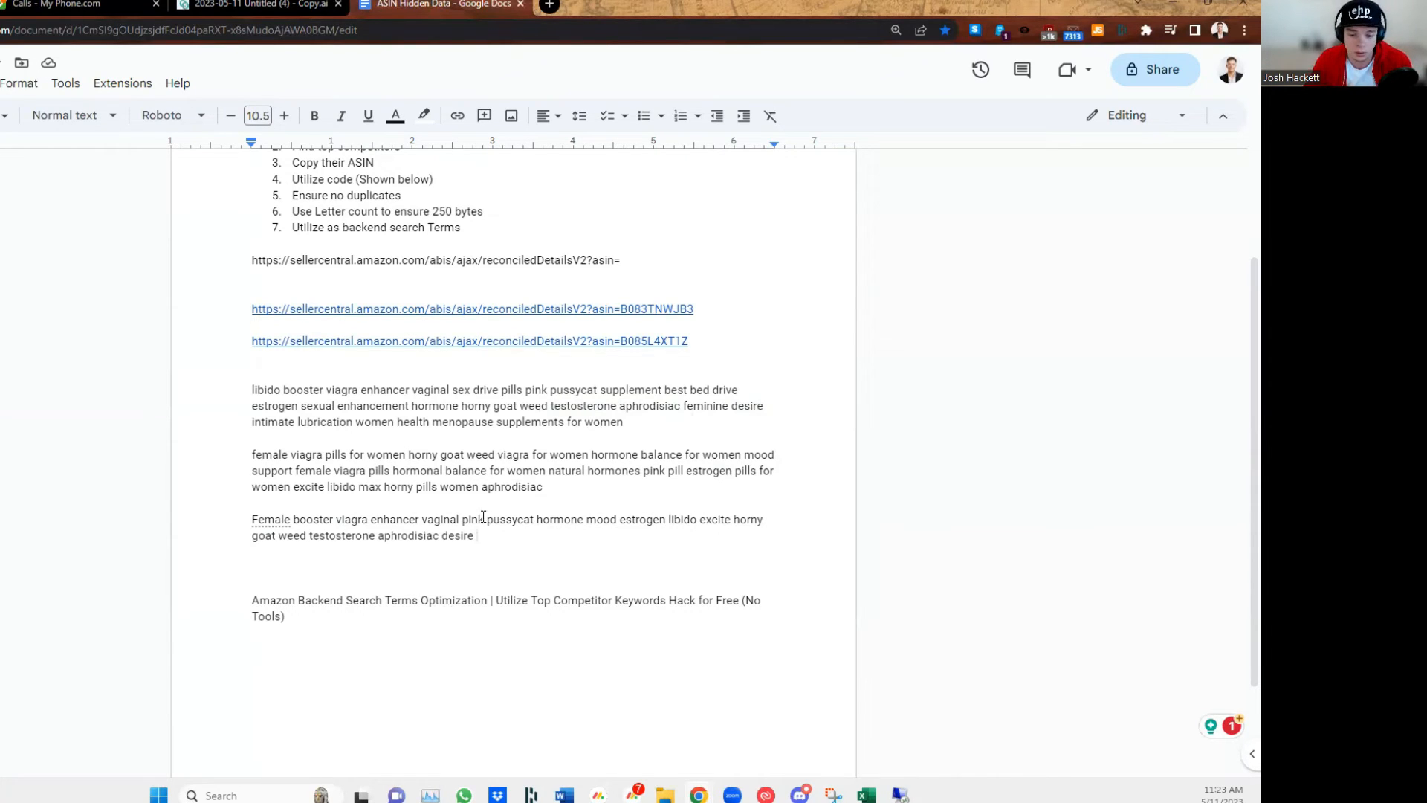
- Copy the combined keyword list into LetterCount.com in the remote desktop's browser and count its characters
drag(495, 534, 279, 518)
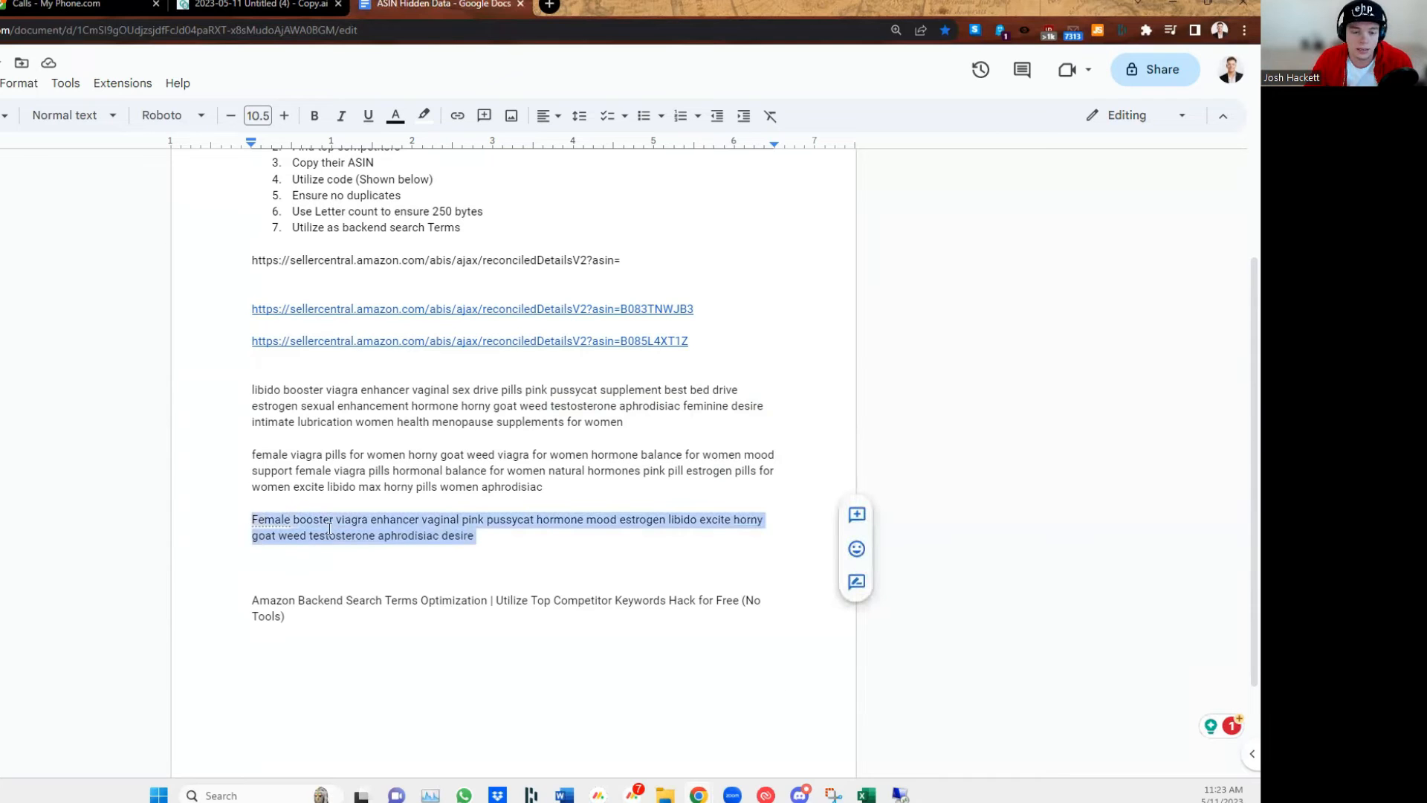
key(alt+Tab)
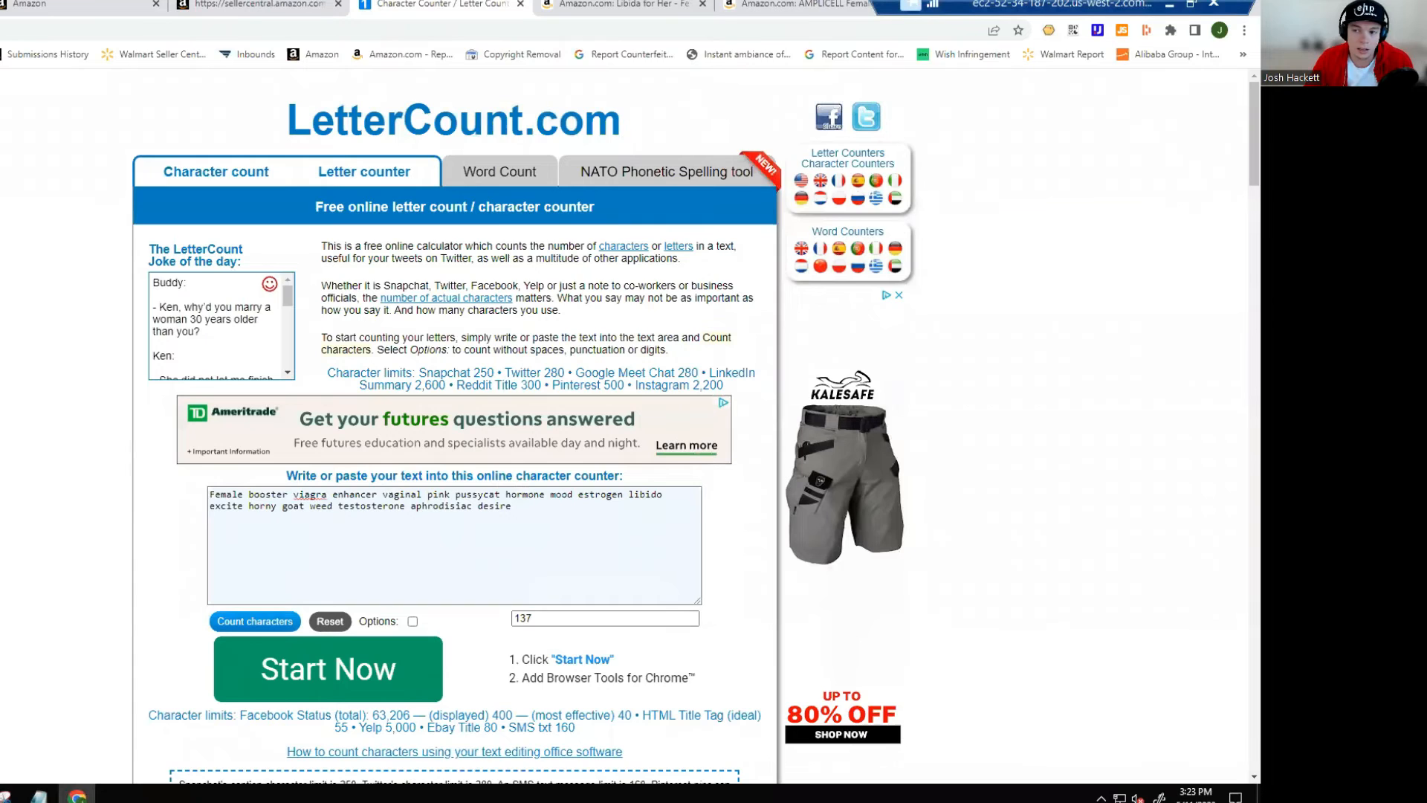
key(alt+Tab)
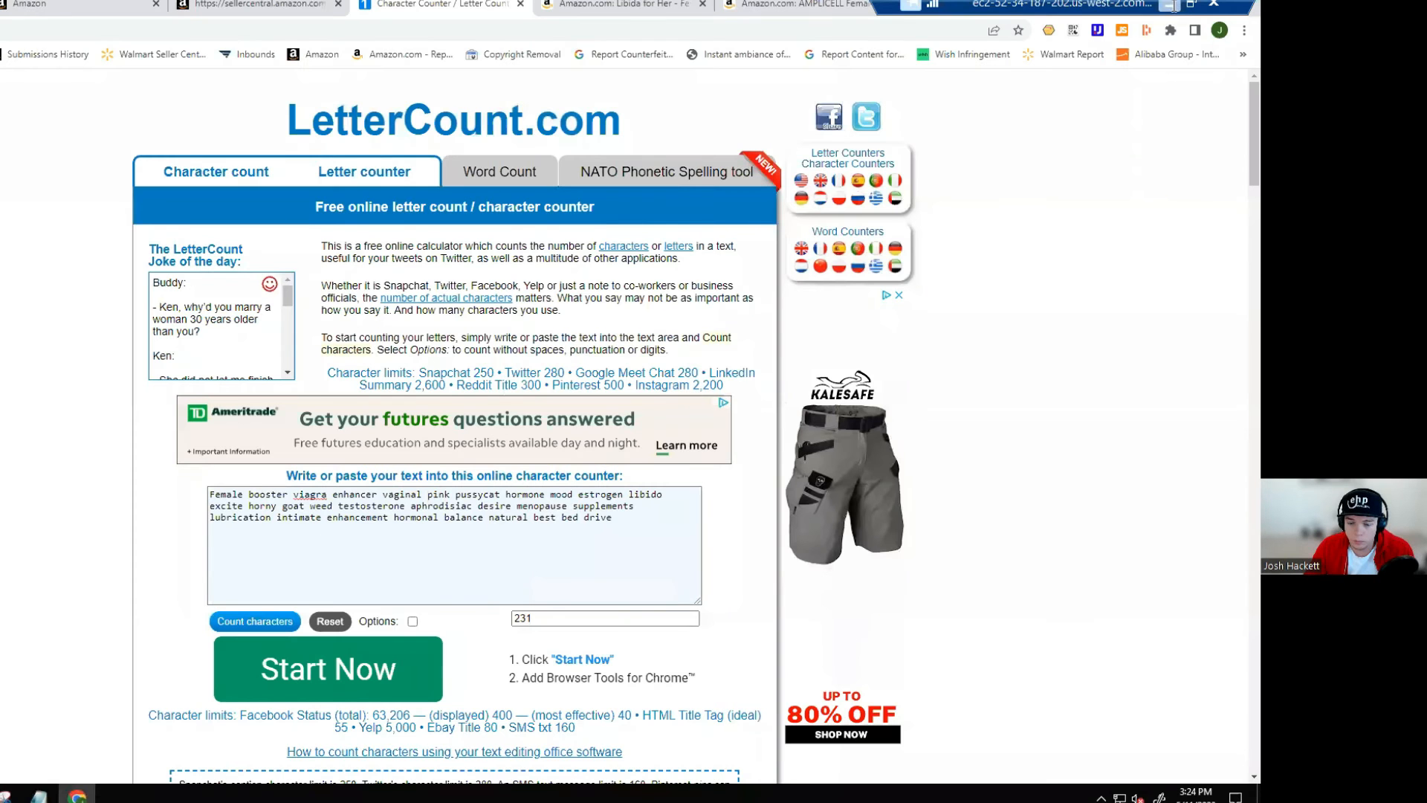
- Return to the Google Docs guide and highlight both competitor keyword paragraphs above the combined list
click(1173, 9)
click(547, 553)
drag(543, 487, 248, 393)
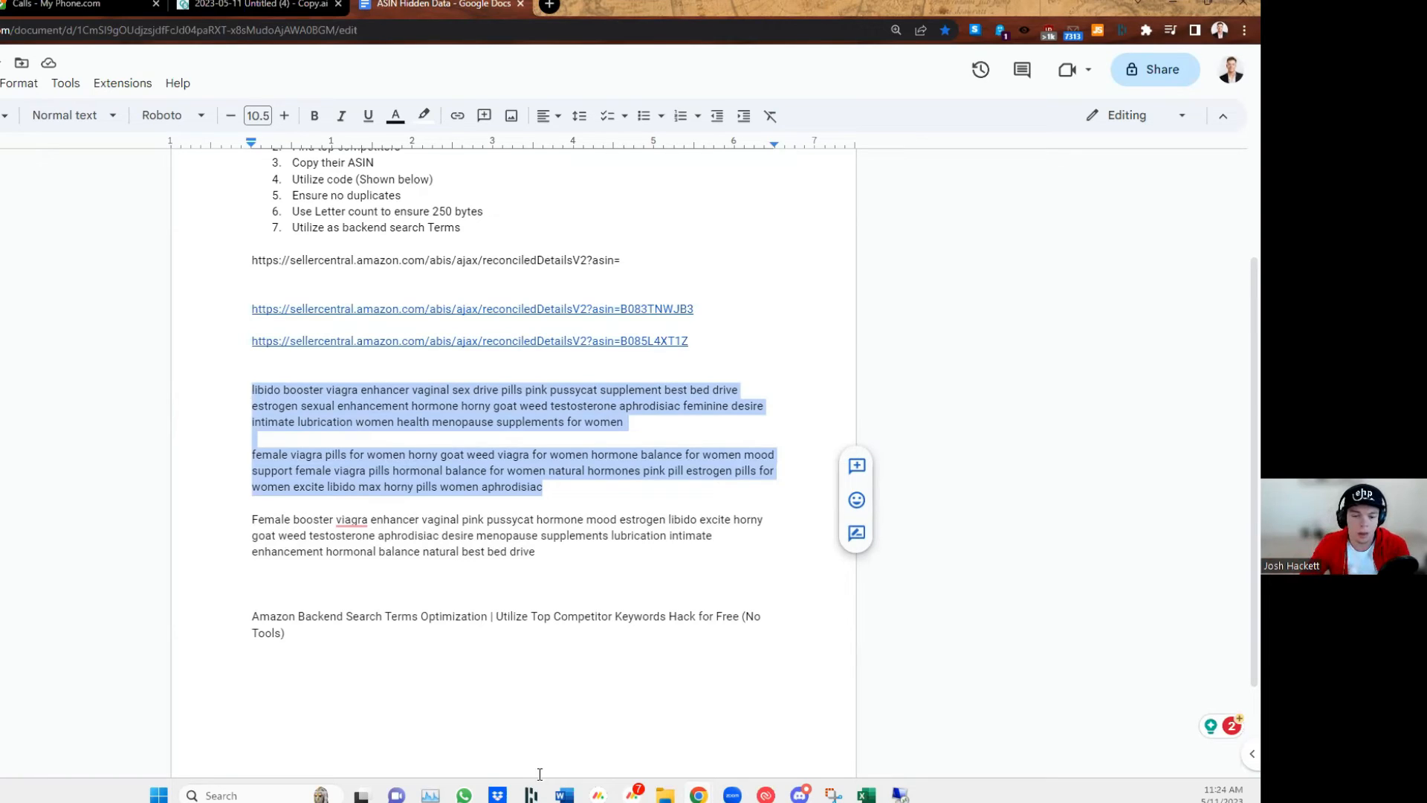
- Highlight the combined keyword list in the guide, then switch to LetterCount.com on the remote desktop and recount its characters
drag(567, 554, 216, 526)
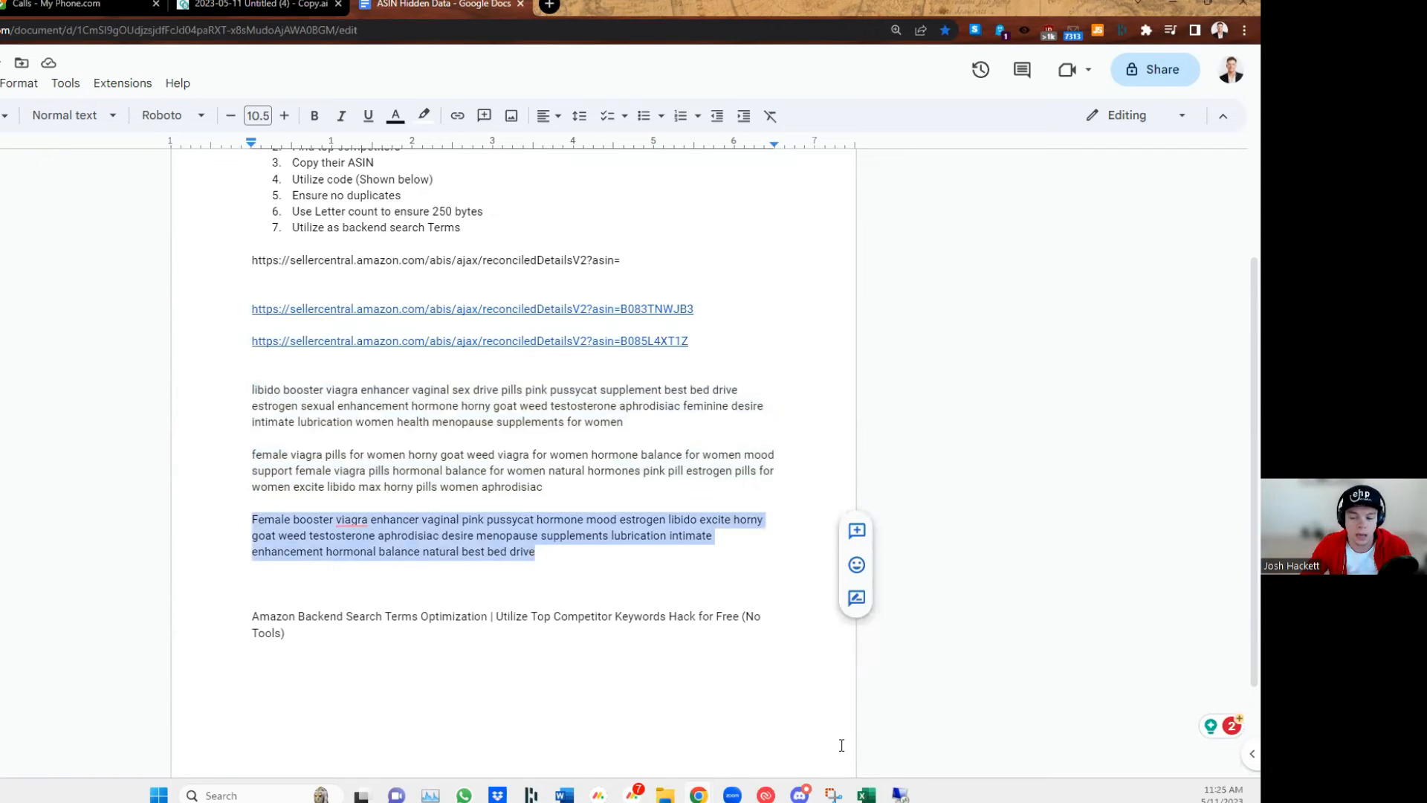
click(903, 714)
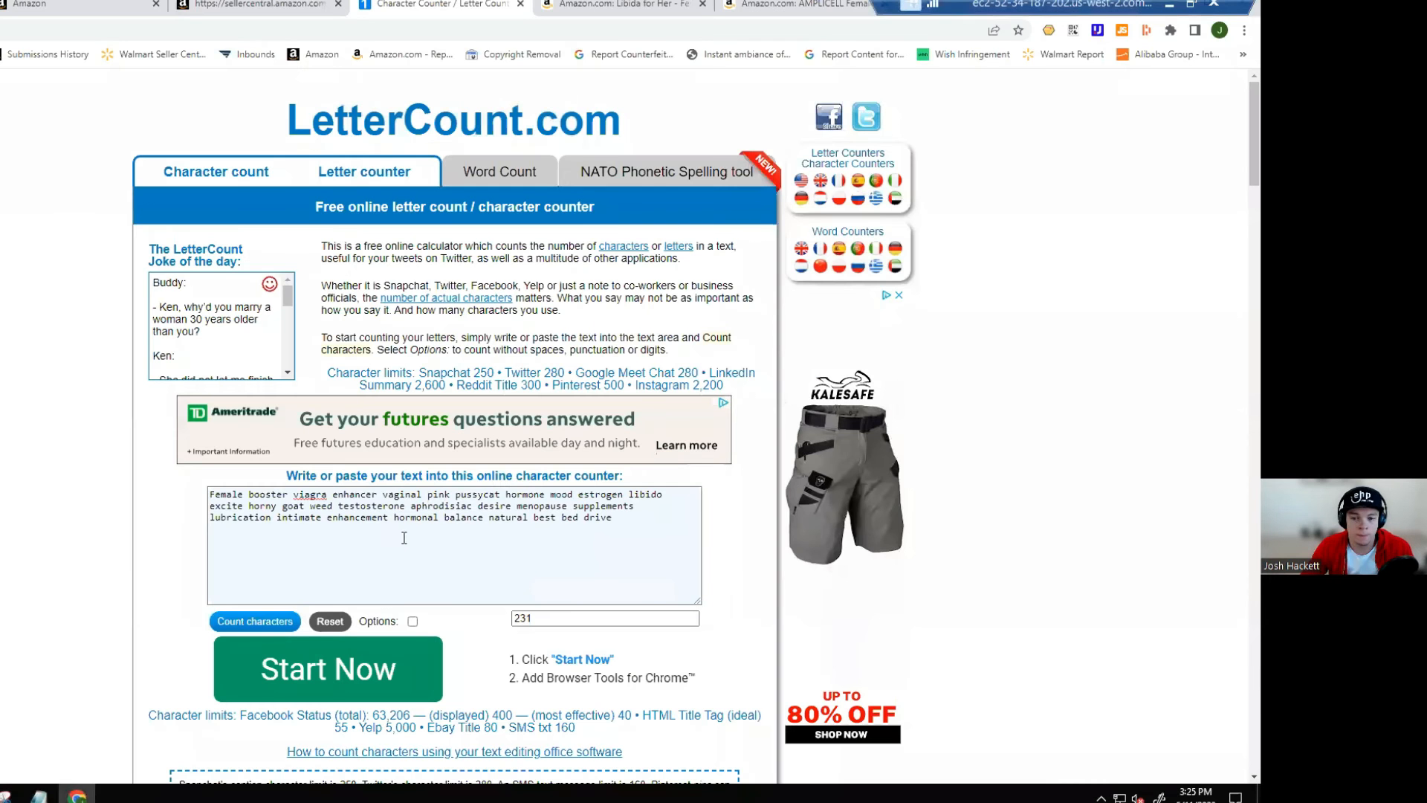
click(404, 537)
key(ctrl+a)
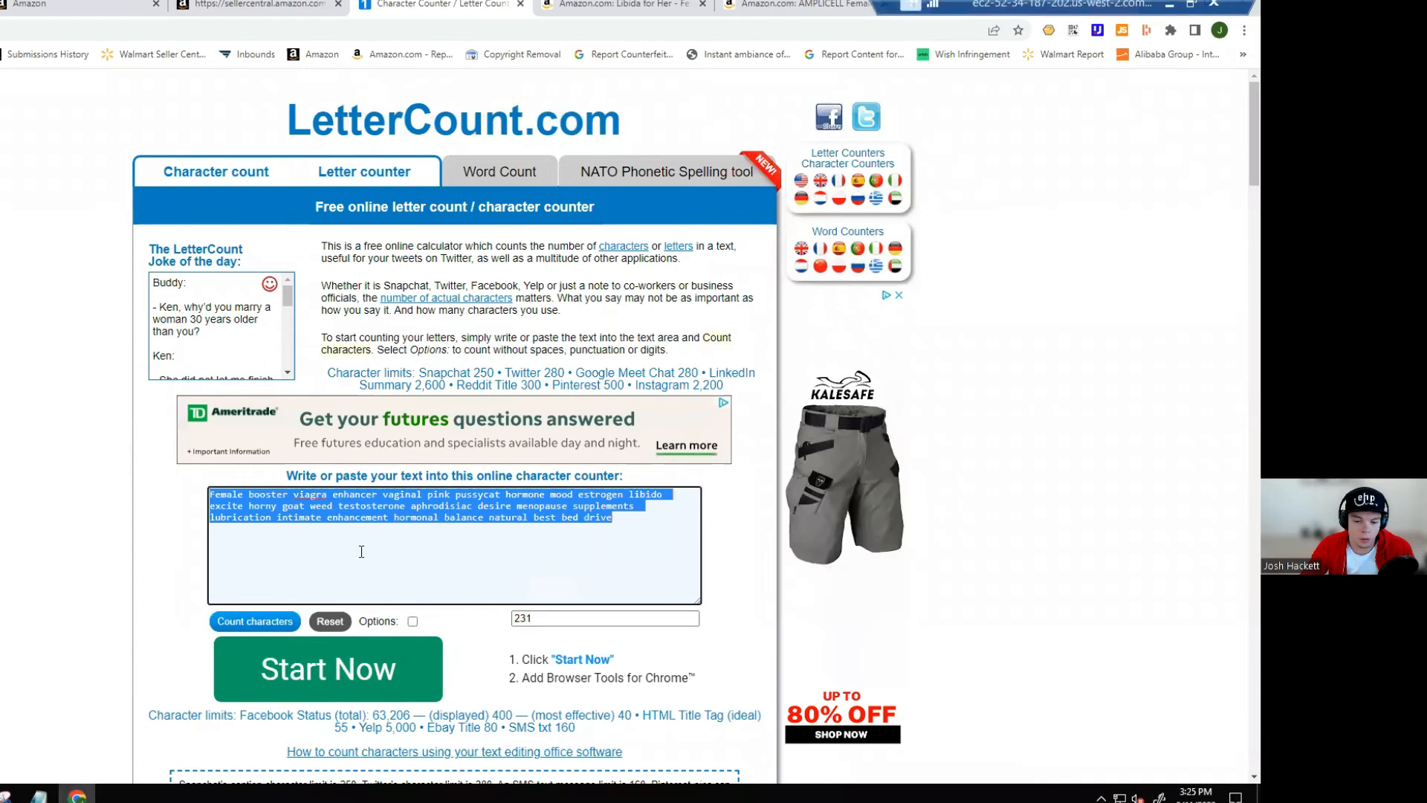
click(245, 626)
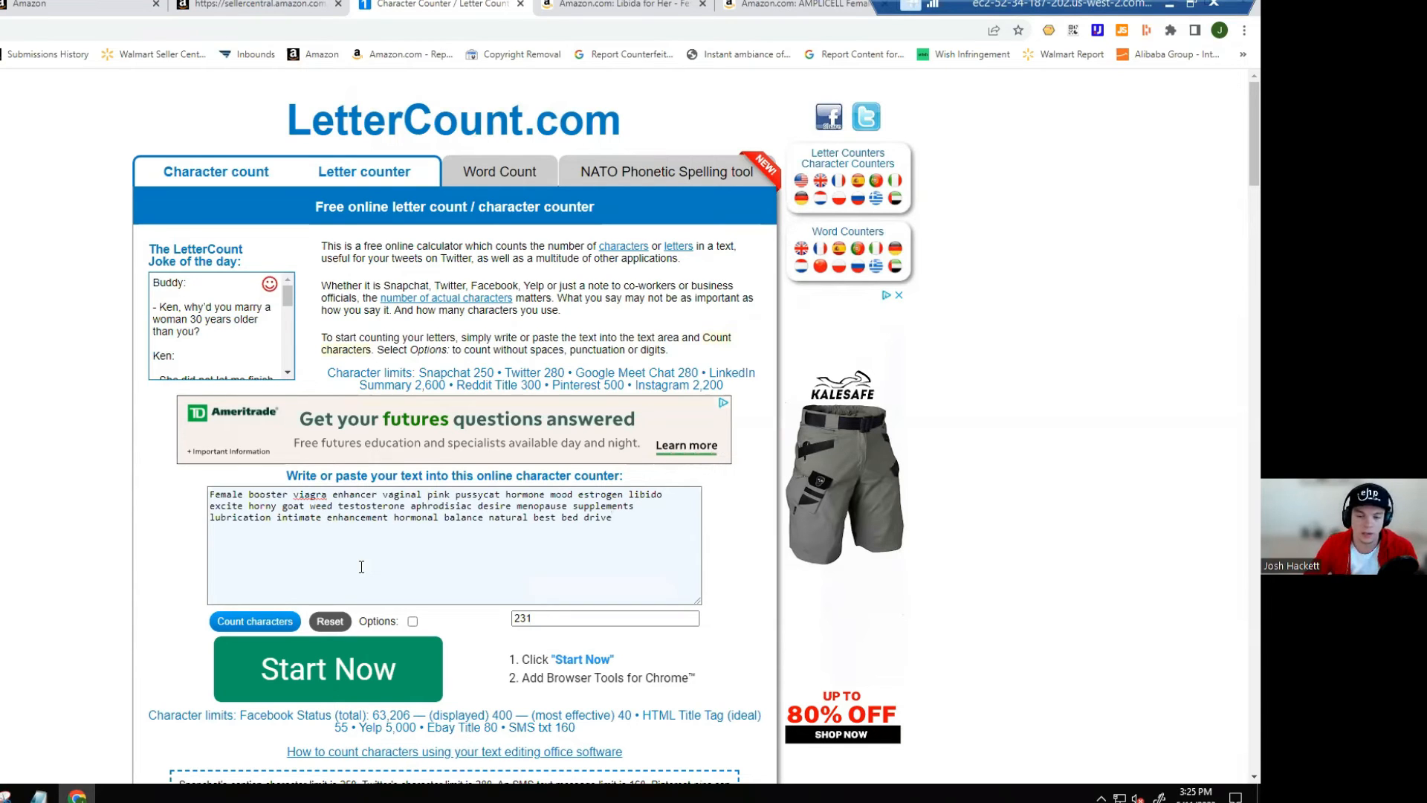
- Copy the combined keyword list from the letter counter into the Search Terms of the Bella Donna listing in Seller Central and save it
drag(622, 541, 209, 497)
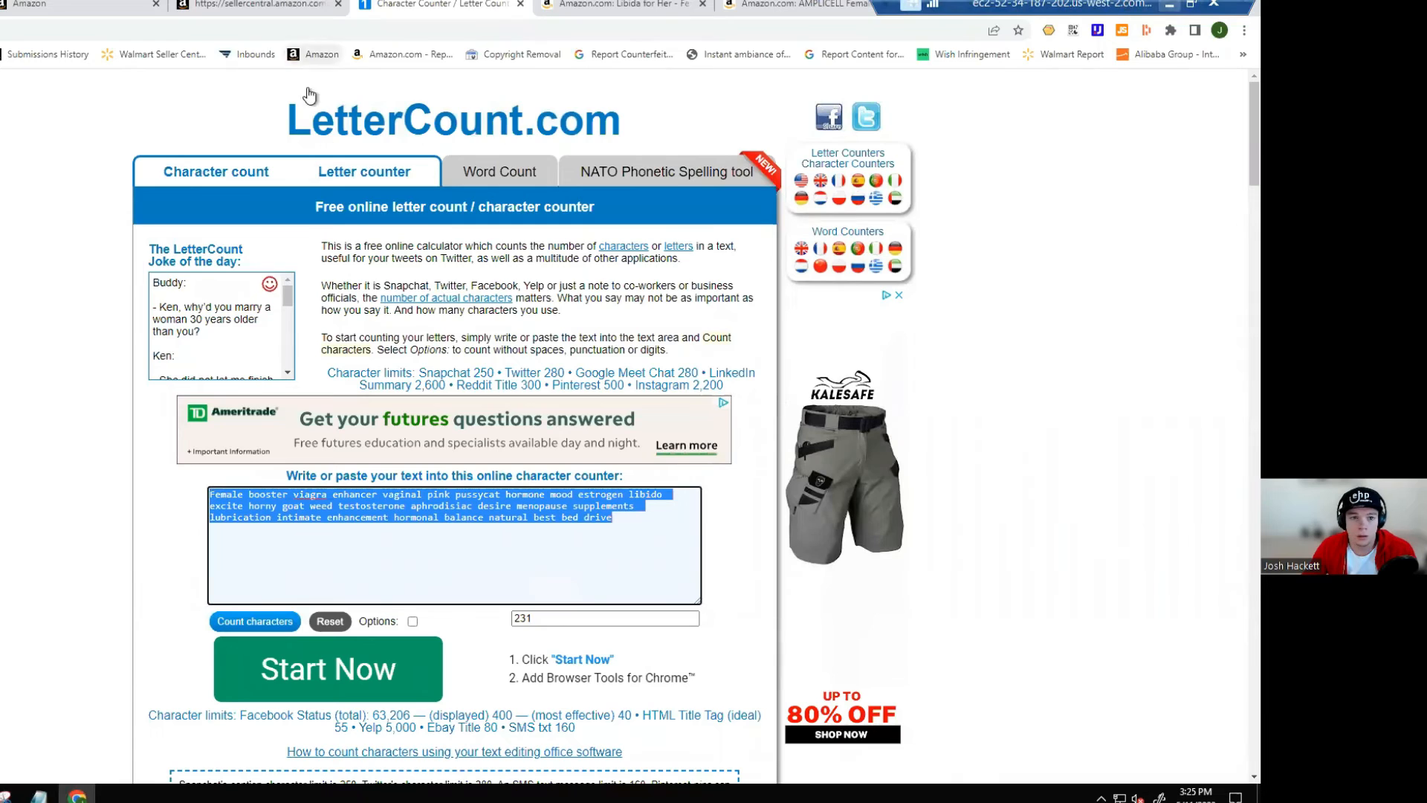
click(257, 4)
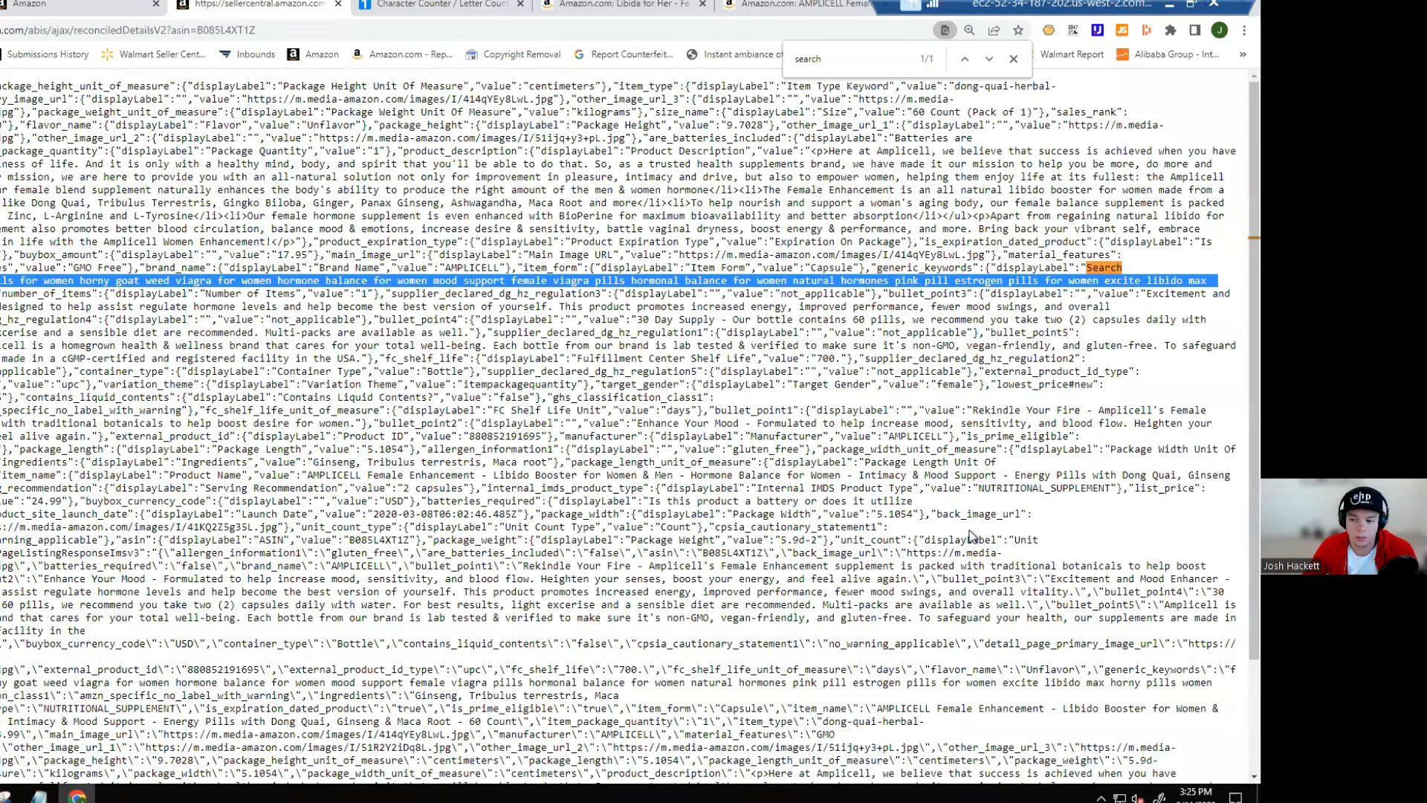
key(ctrl+shift+Tab)
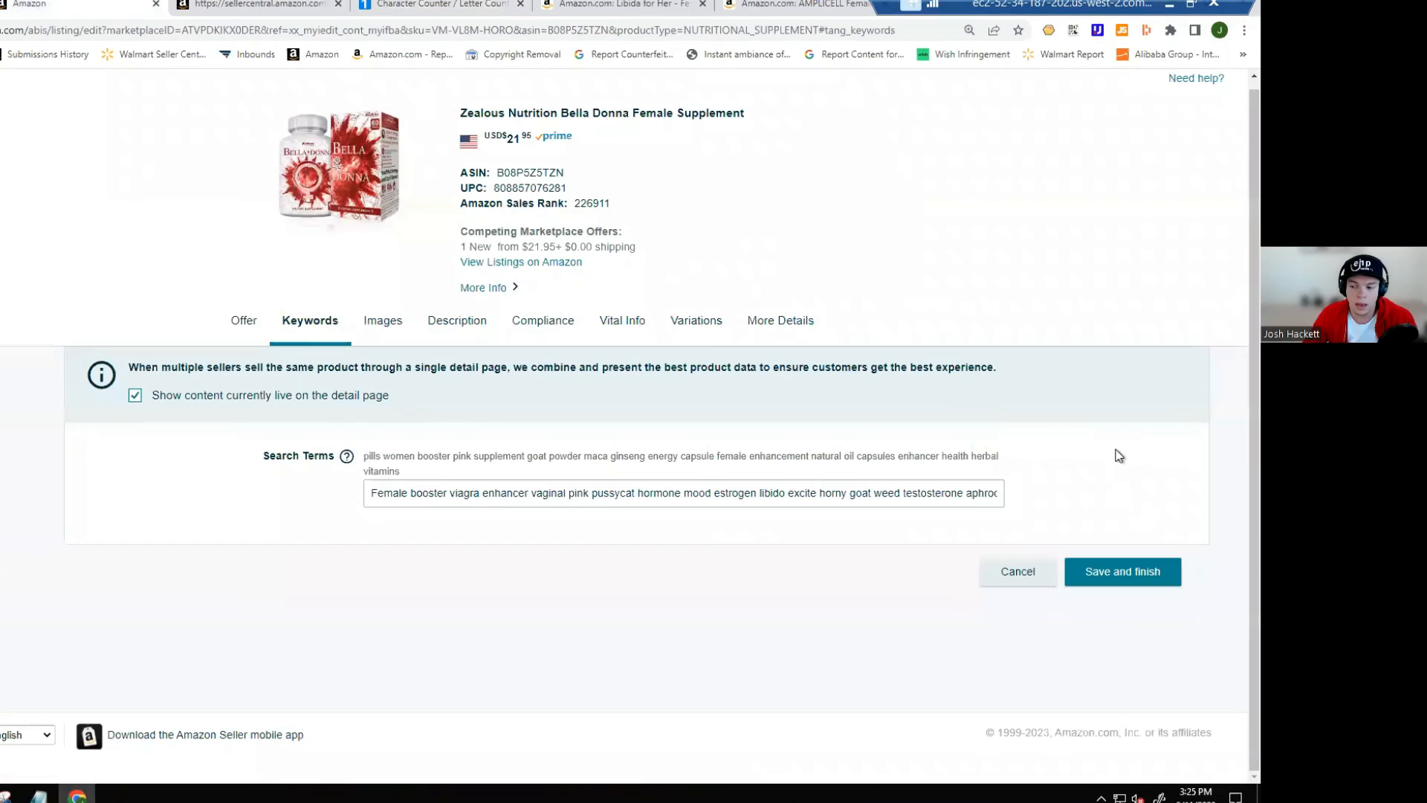
click(1120, 572)
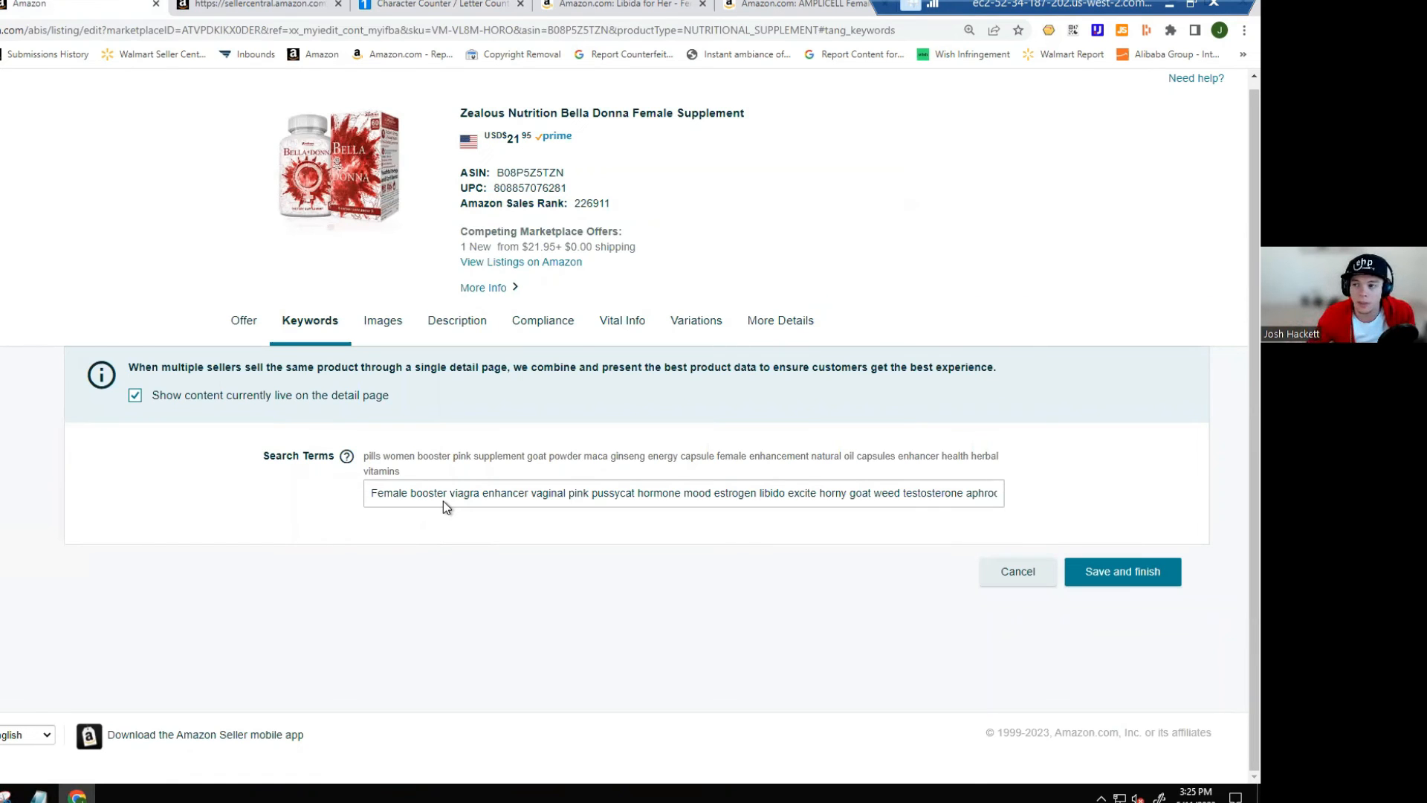
- Minimize the remote desktop and return to the Google Docs guide with the backend search terms process
key(alt+Tab)
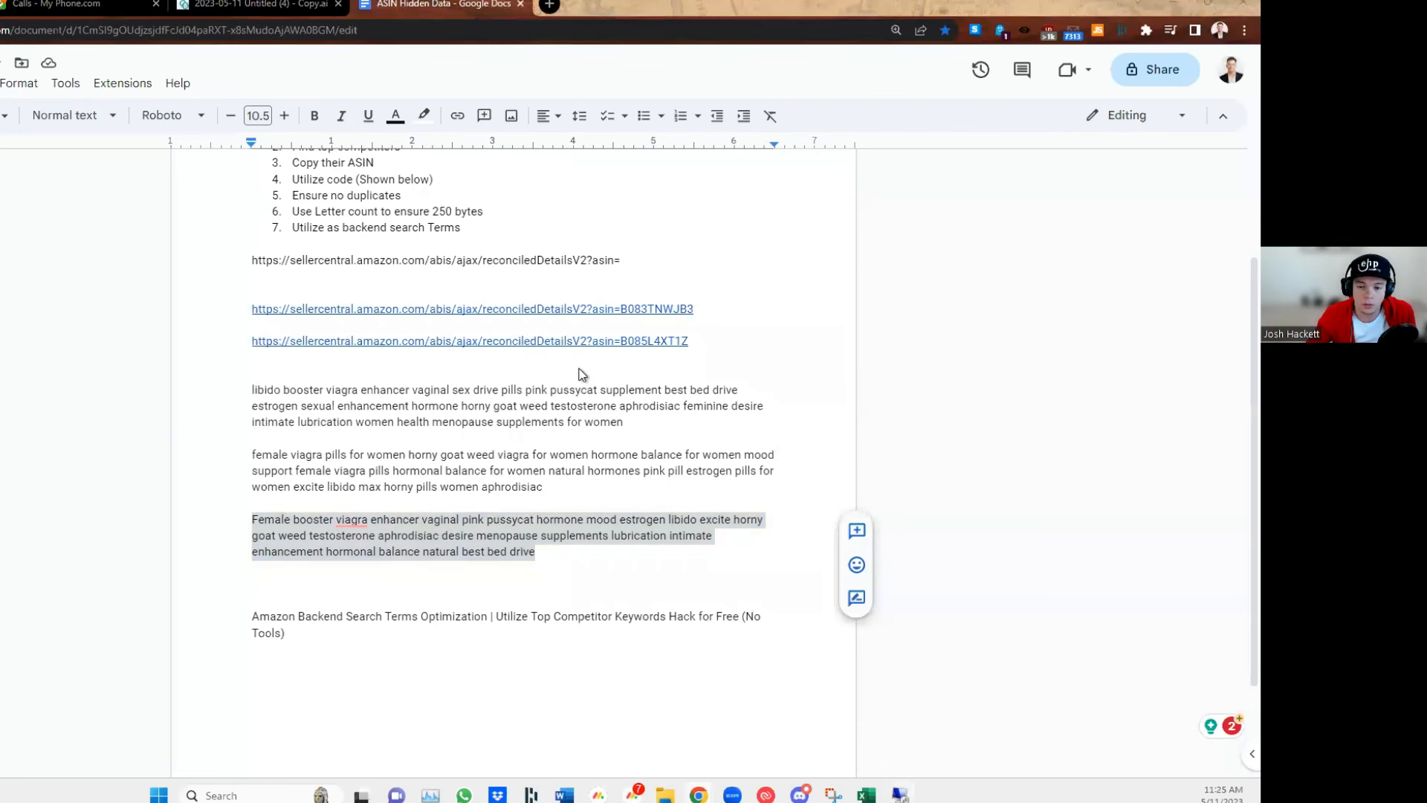
key(alt+Tab)
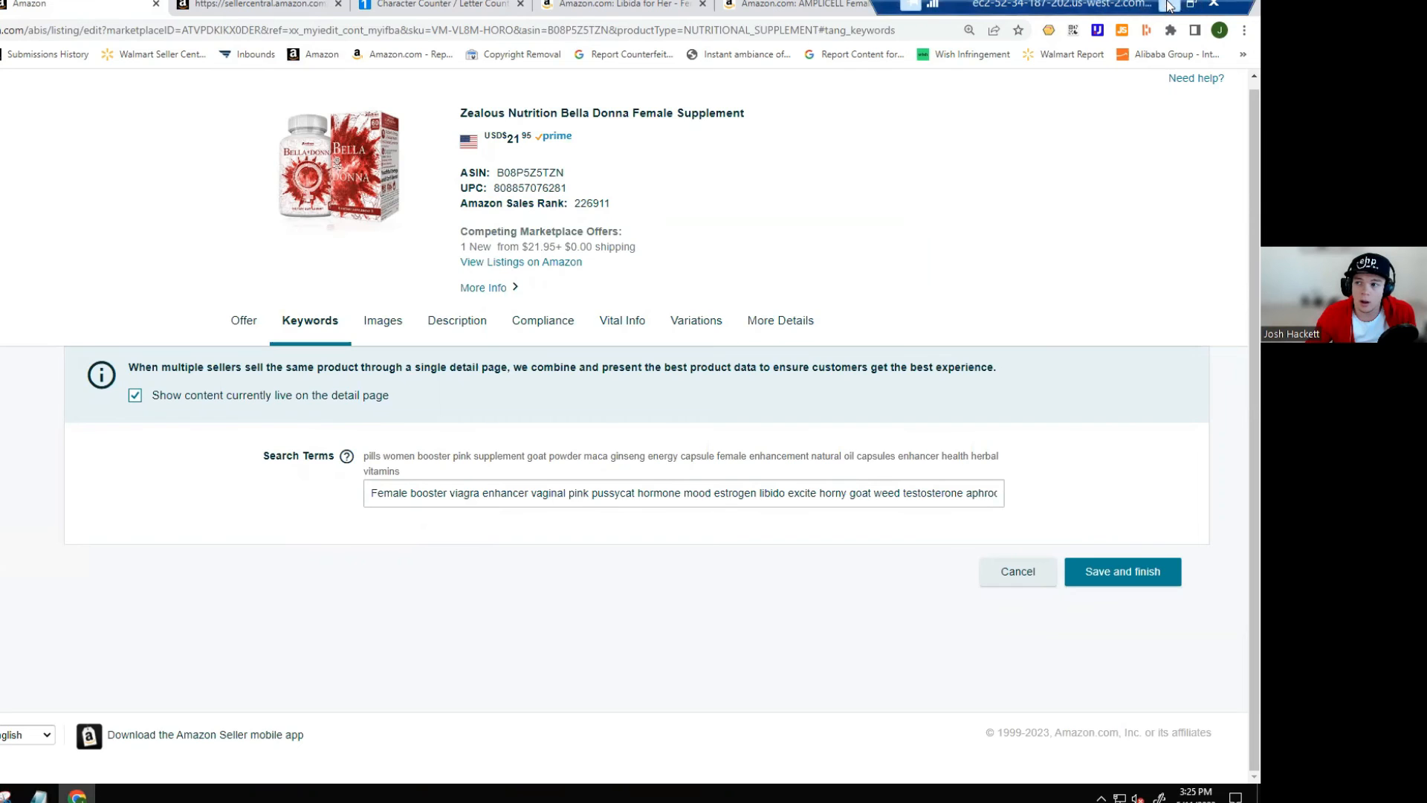
click(1169, 5)
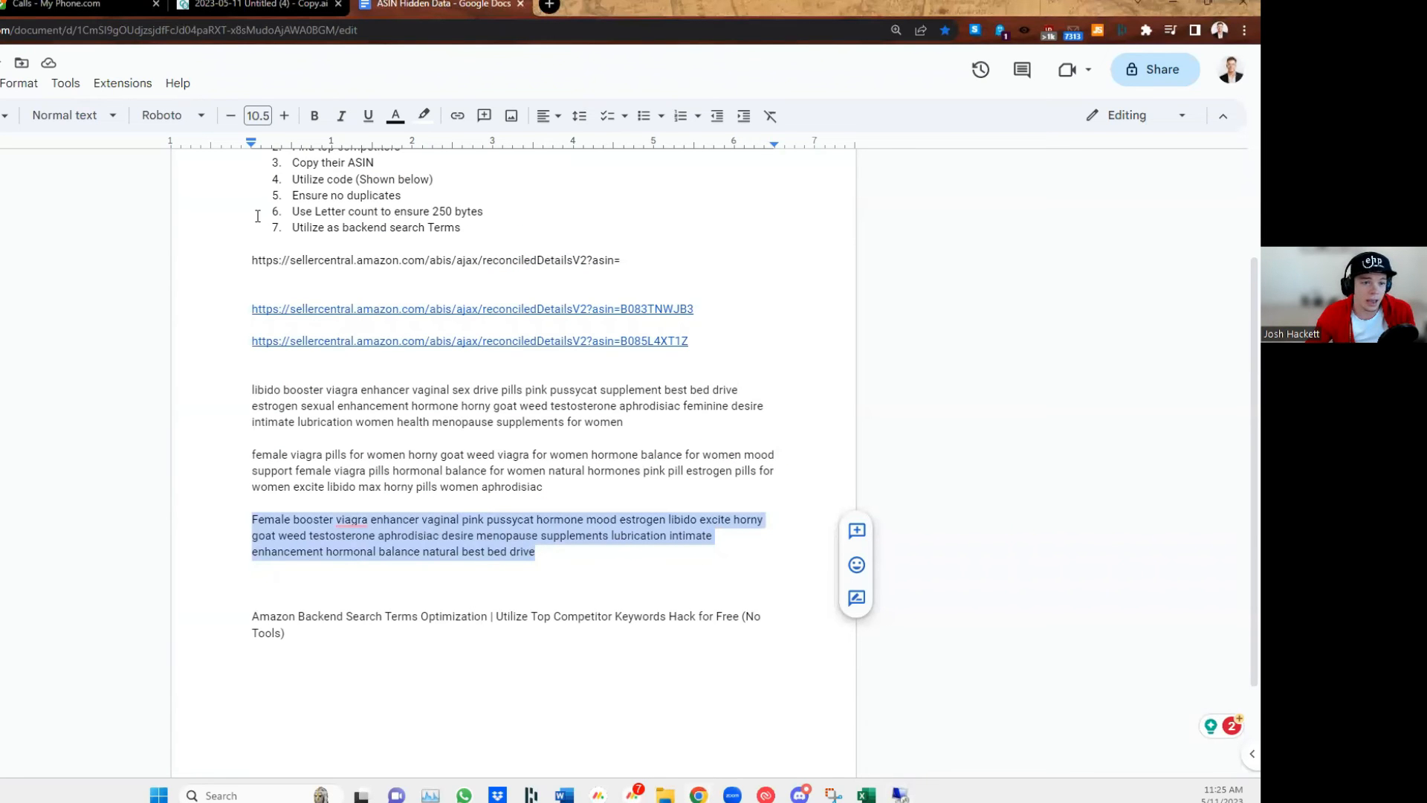